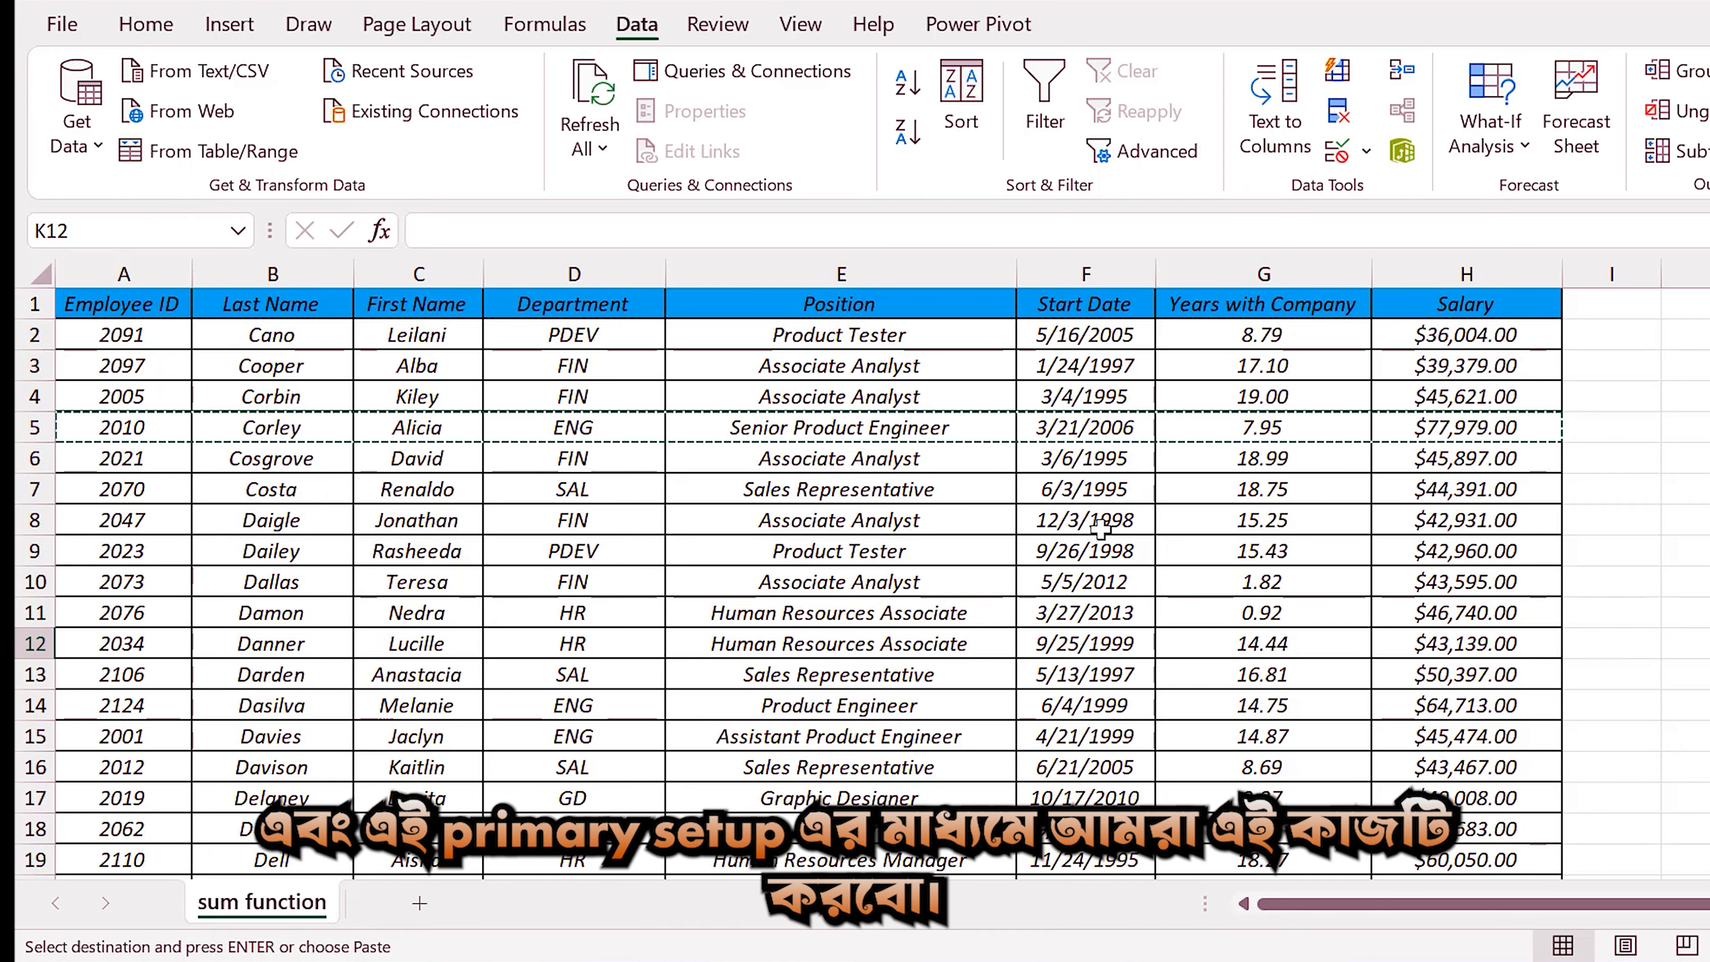
# Insert three blank rows above the employee table's header row.
pyautogui.moveTo(30, 304); pyautogui.dragTo(25, 374)
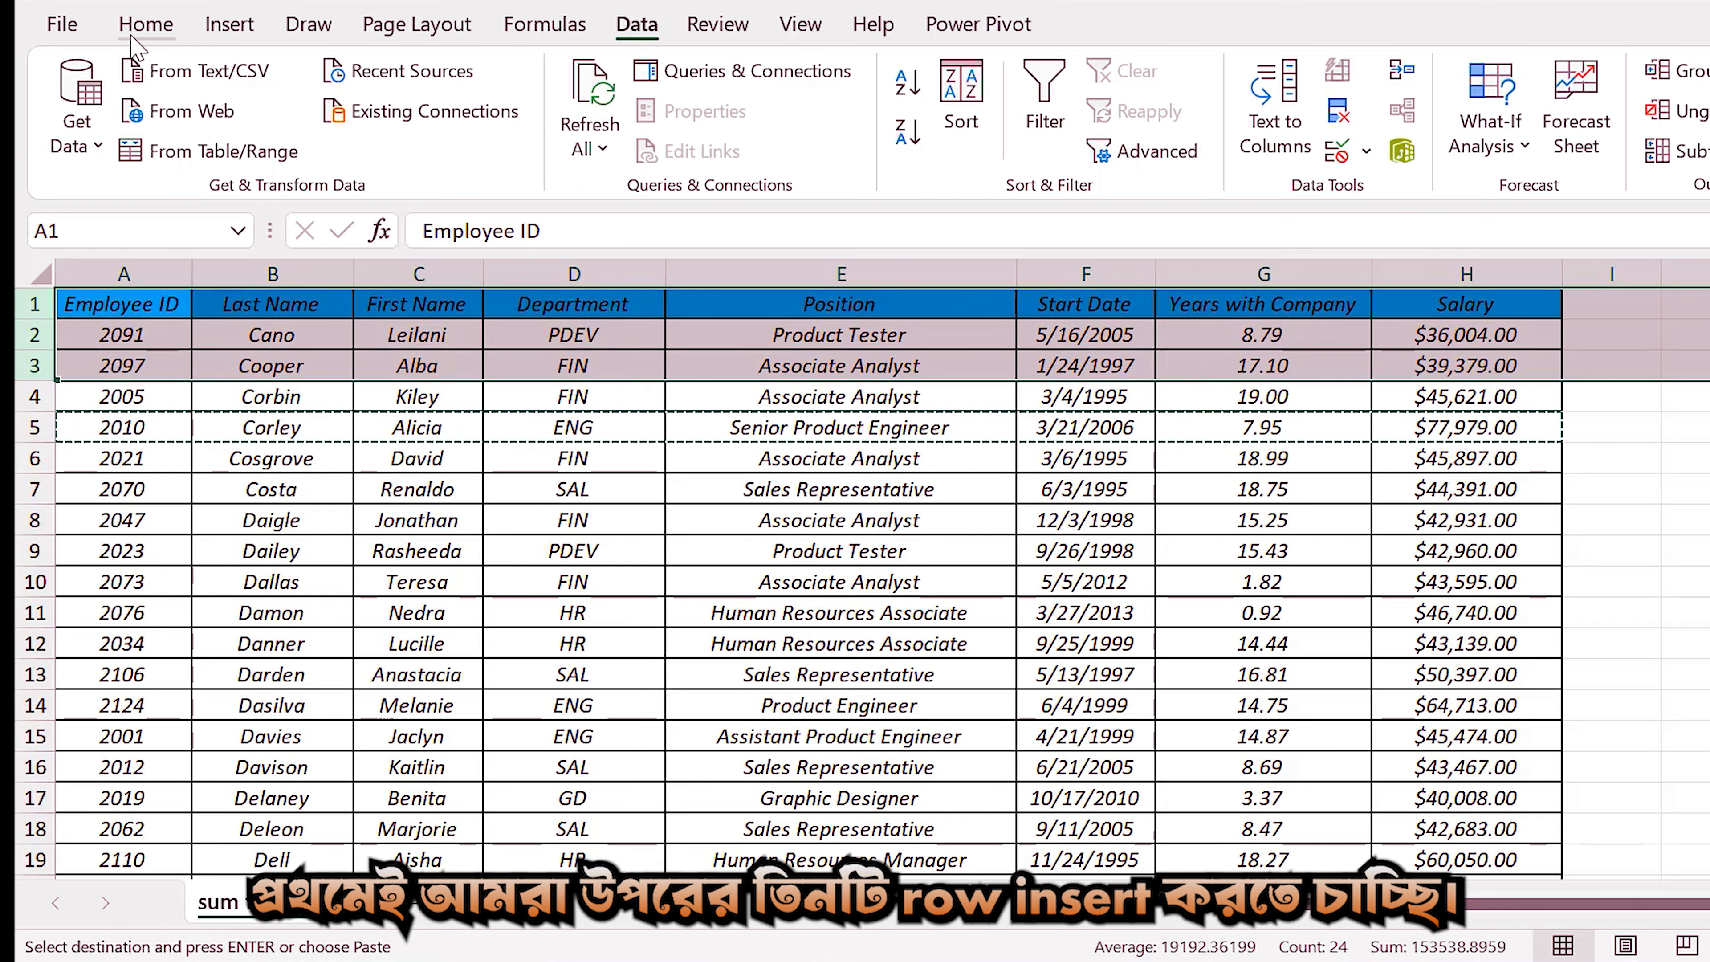
pyautogui.click(143, 25)
pyautogui.click(1501, 71)
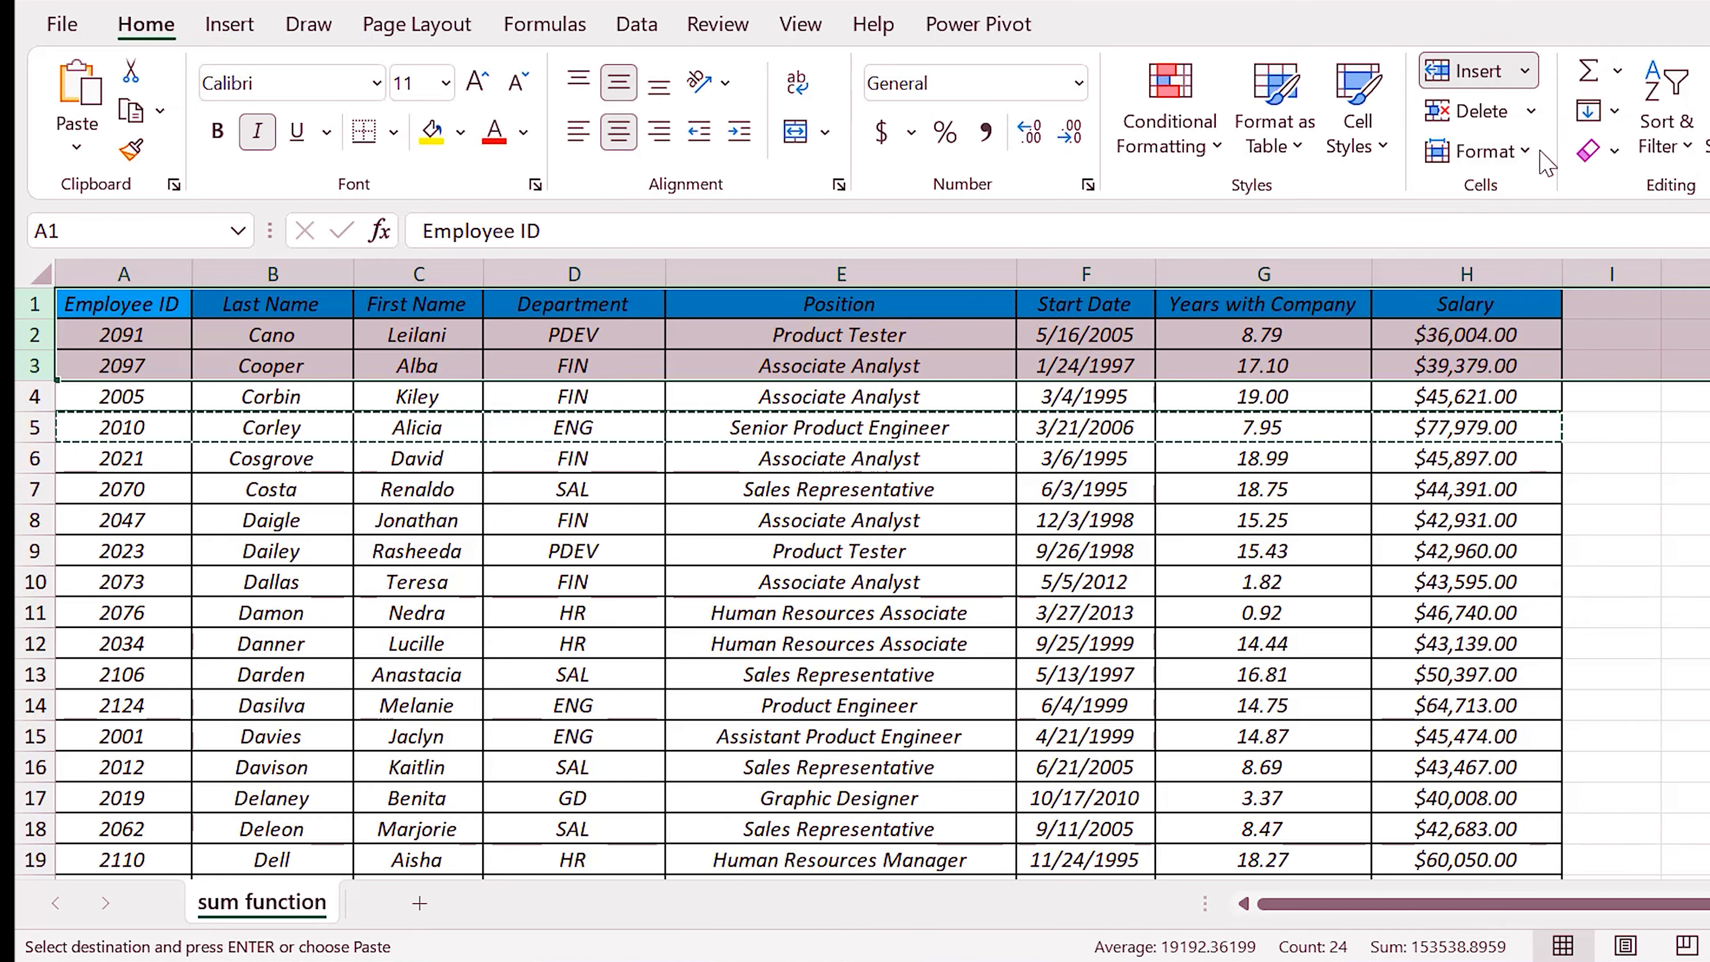
pyautogui.click(1544, 163)
pyautogui.click(1135, 522)
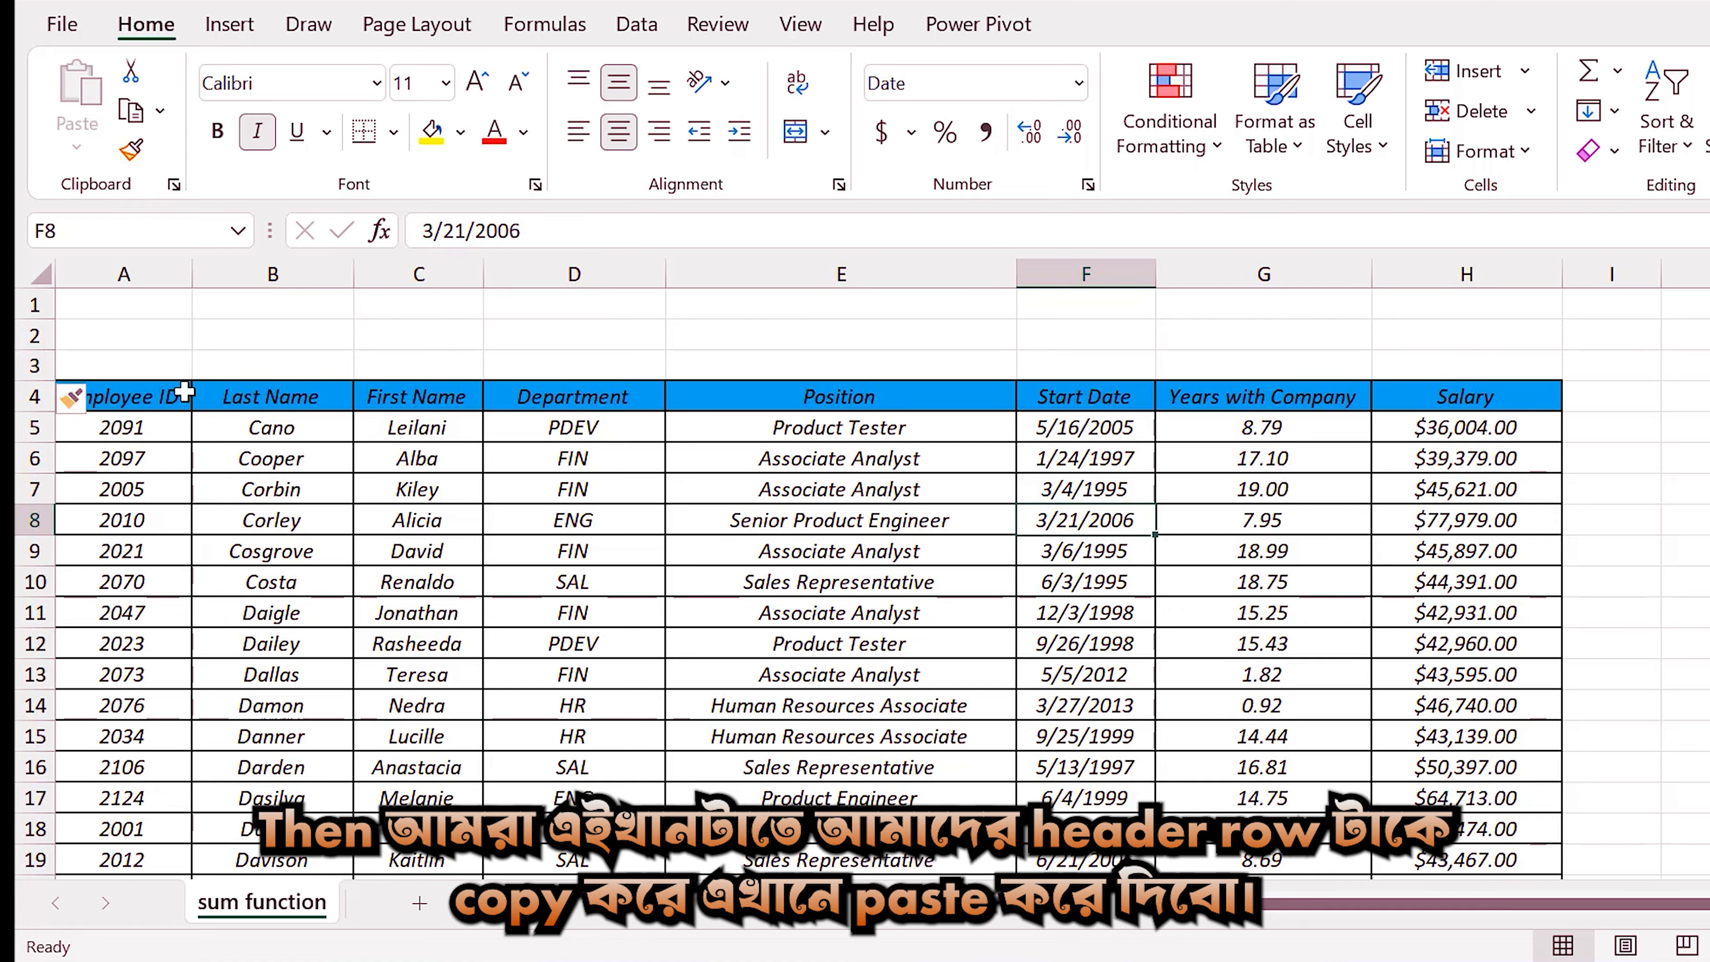
# Copy the header row A4:H4 and paste it into row 1, starting at A1.
pyautogui.moveTo(184, 392); pyautogui.dragTo(1401, 396)
pyautogui.hotkey('ctrl', 'c')
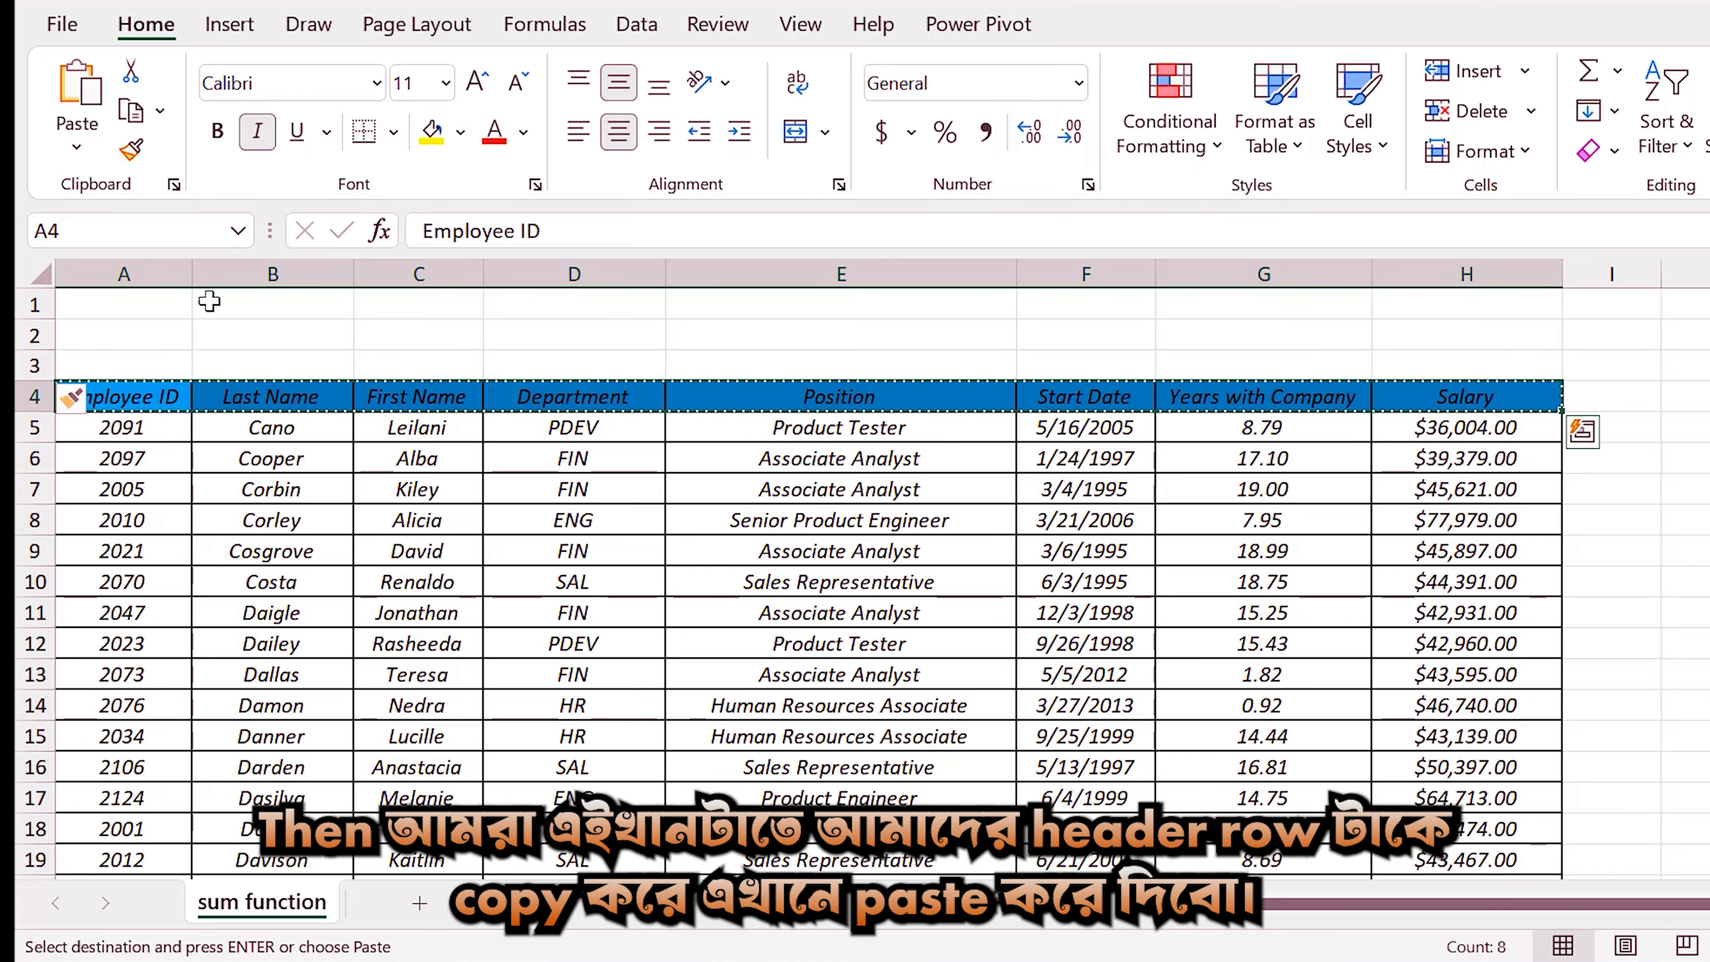
pyautogui.click(103, 300)
pyautogui.hotkey('ctrl', 'v')
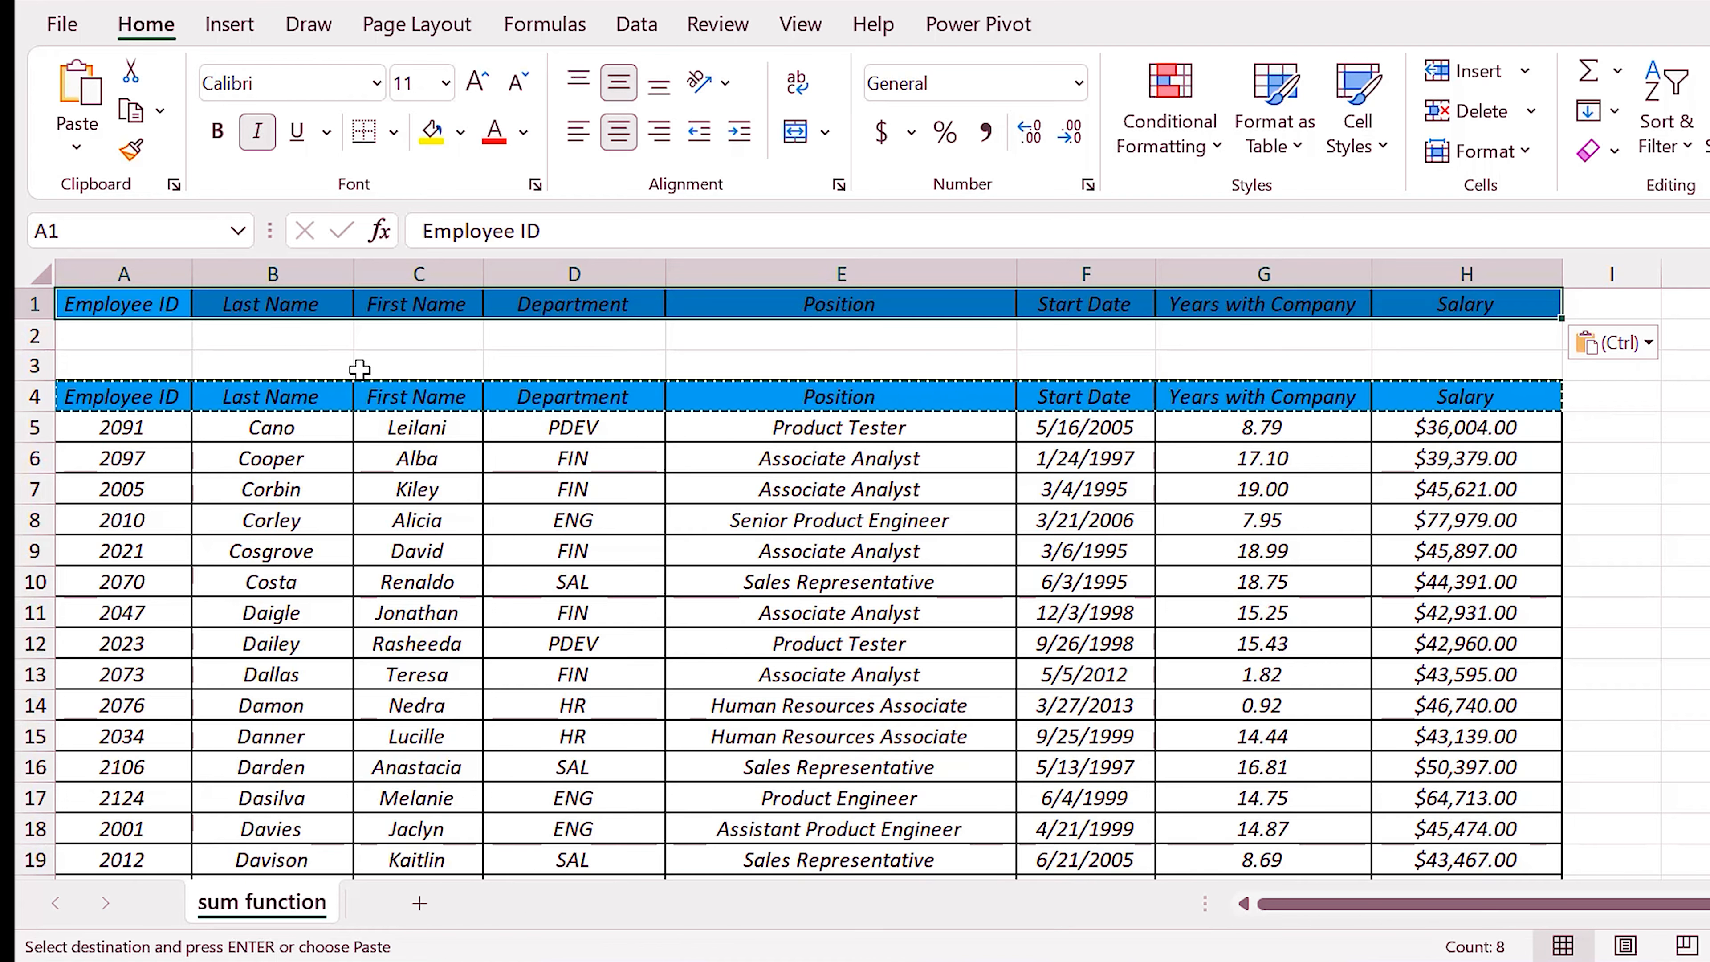
pyautogui.press('Escape')
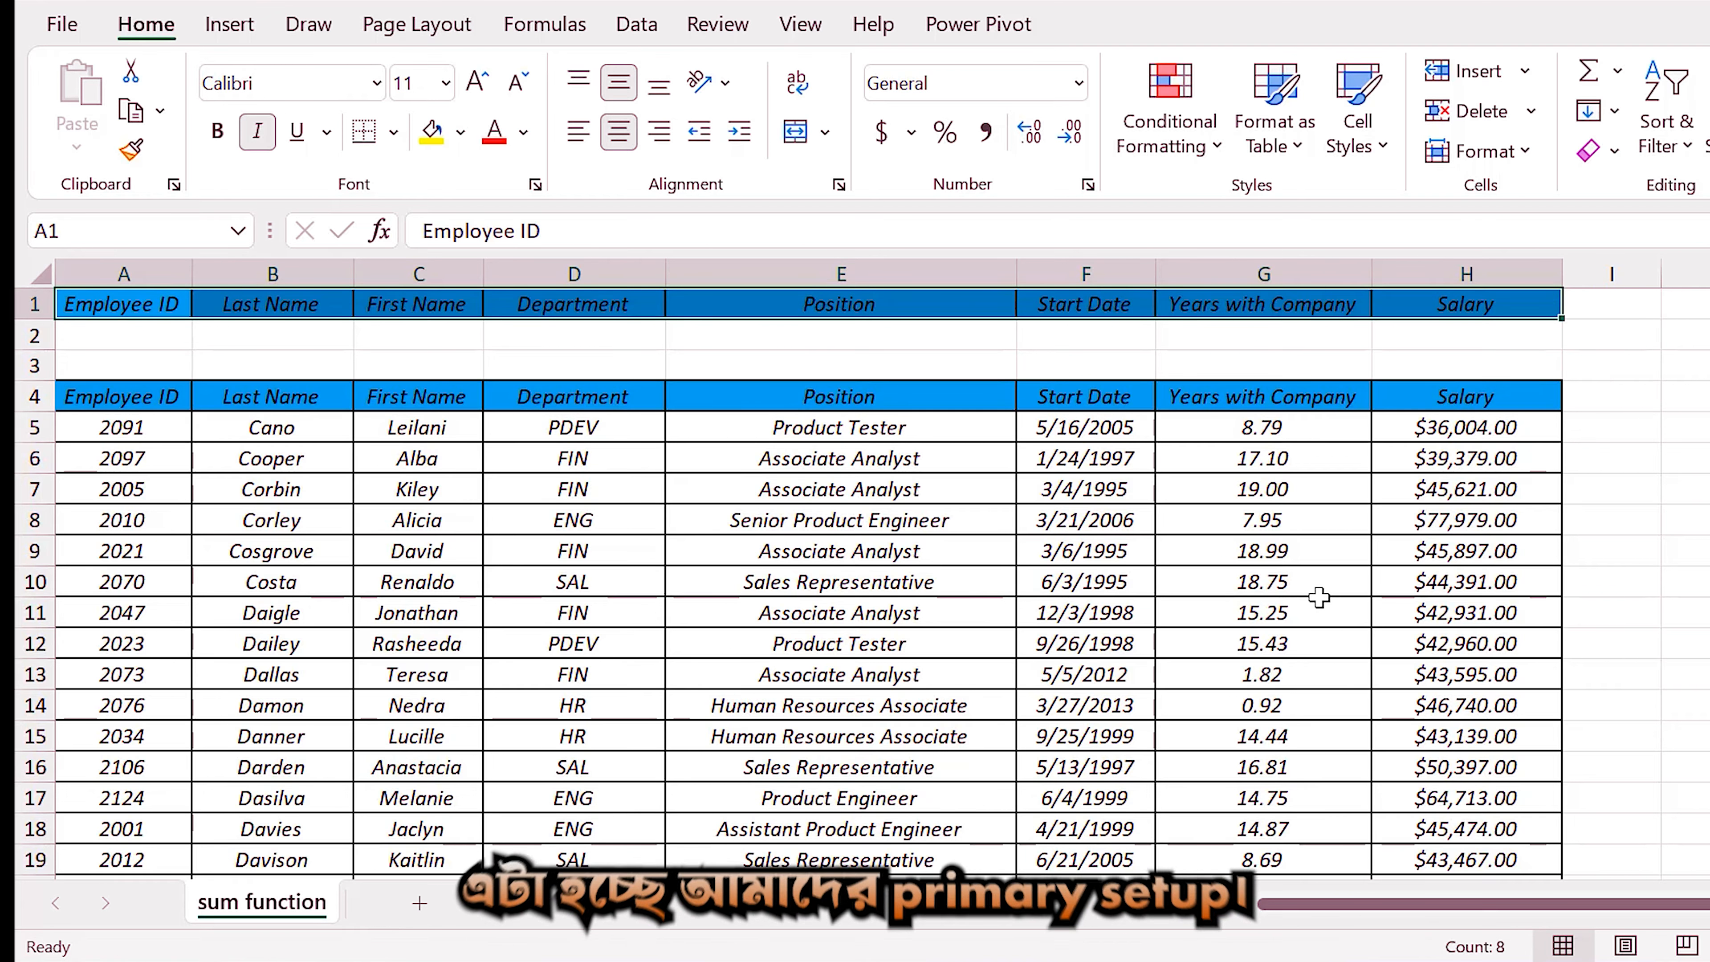
# Enter the label "Total" in cell J1, beside the copied header row.
pyautogui.hscroll(1, 1635, 335)
pyautogui.click(1598, 307)
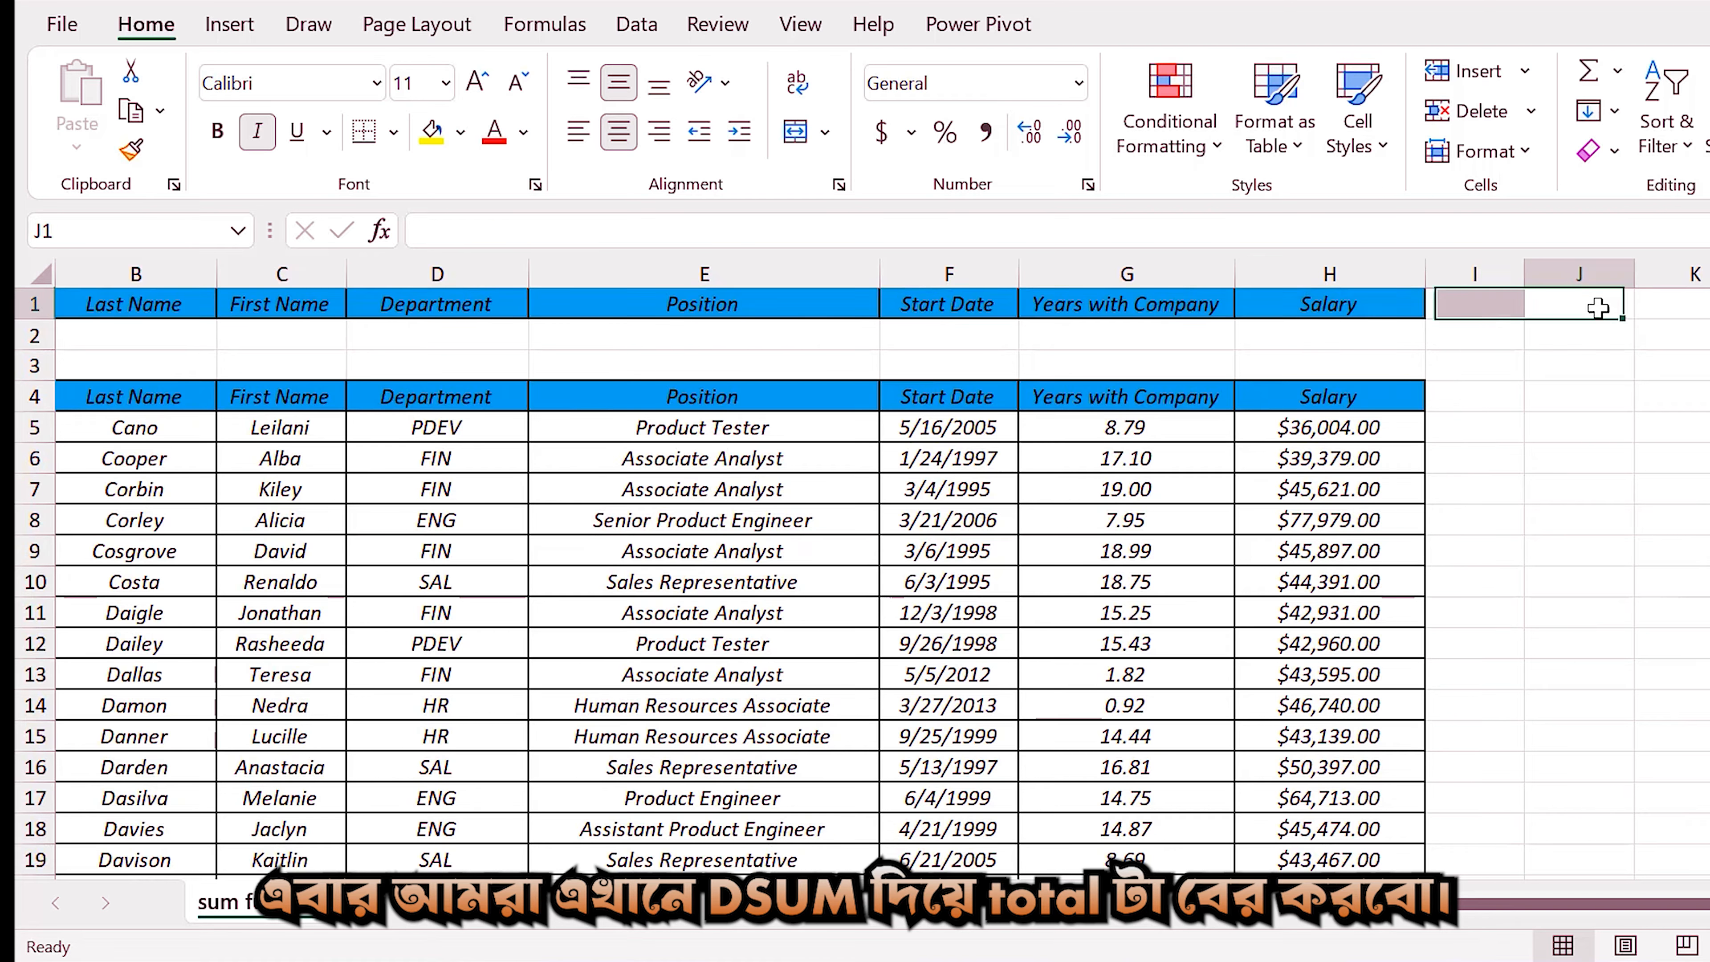
pyautogui.write('T')
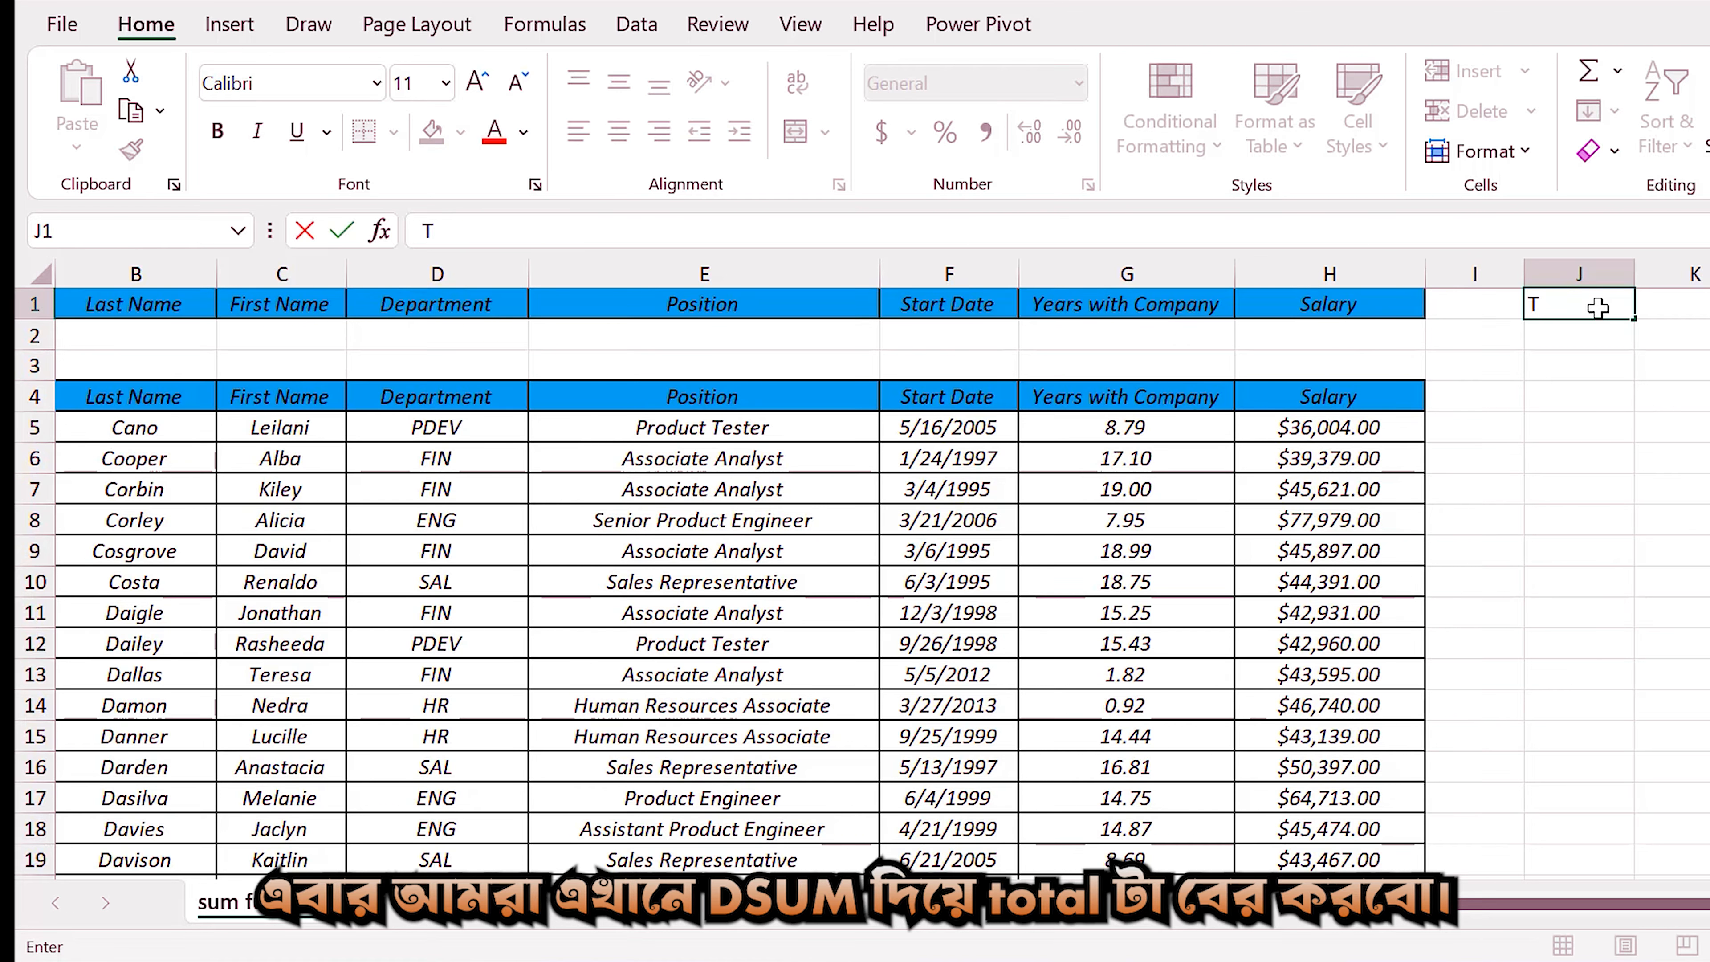
pyautogui.write('otaa')
pyautogui.press('BackSpace')
pyautogui.write('l')
pyautogui.press('Tab')
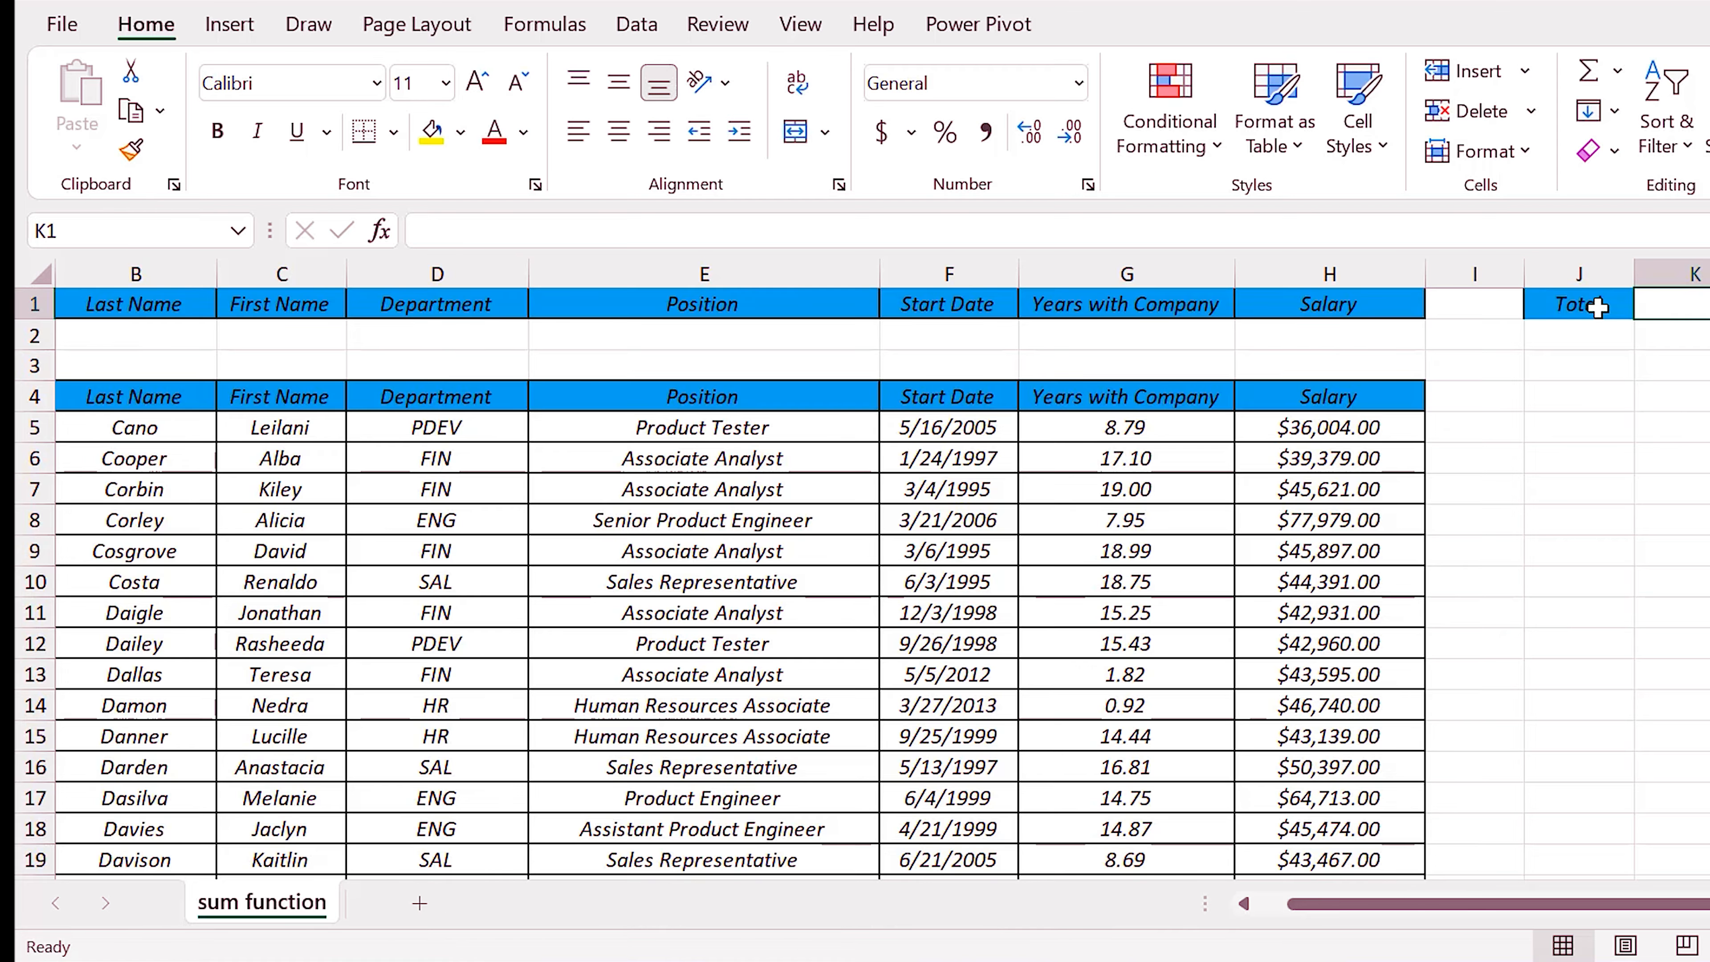
# Begin a DSUM formula in K1 with the table range B4:H48 as its database argument.
pyautogui.write('=dus')
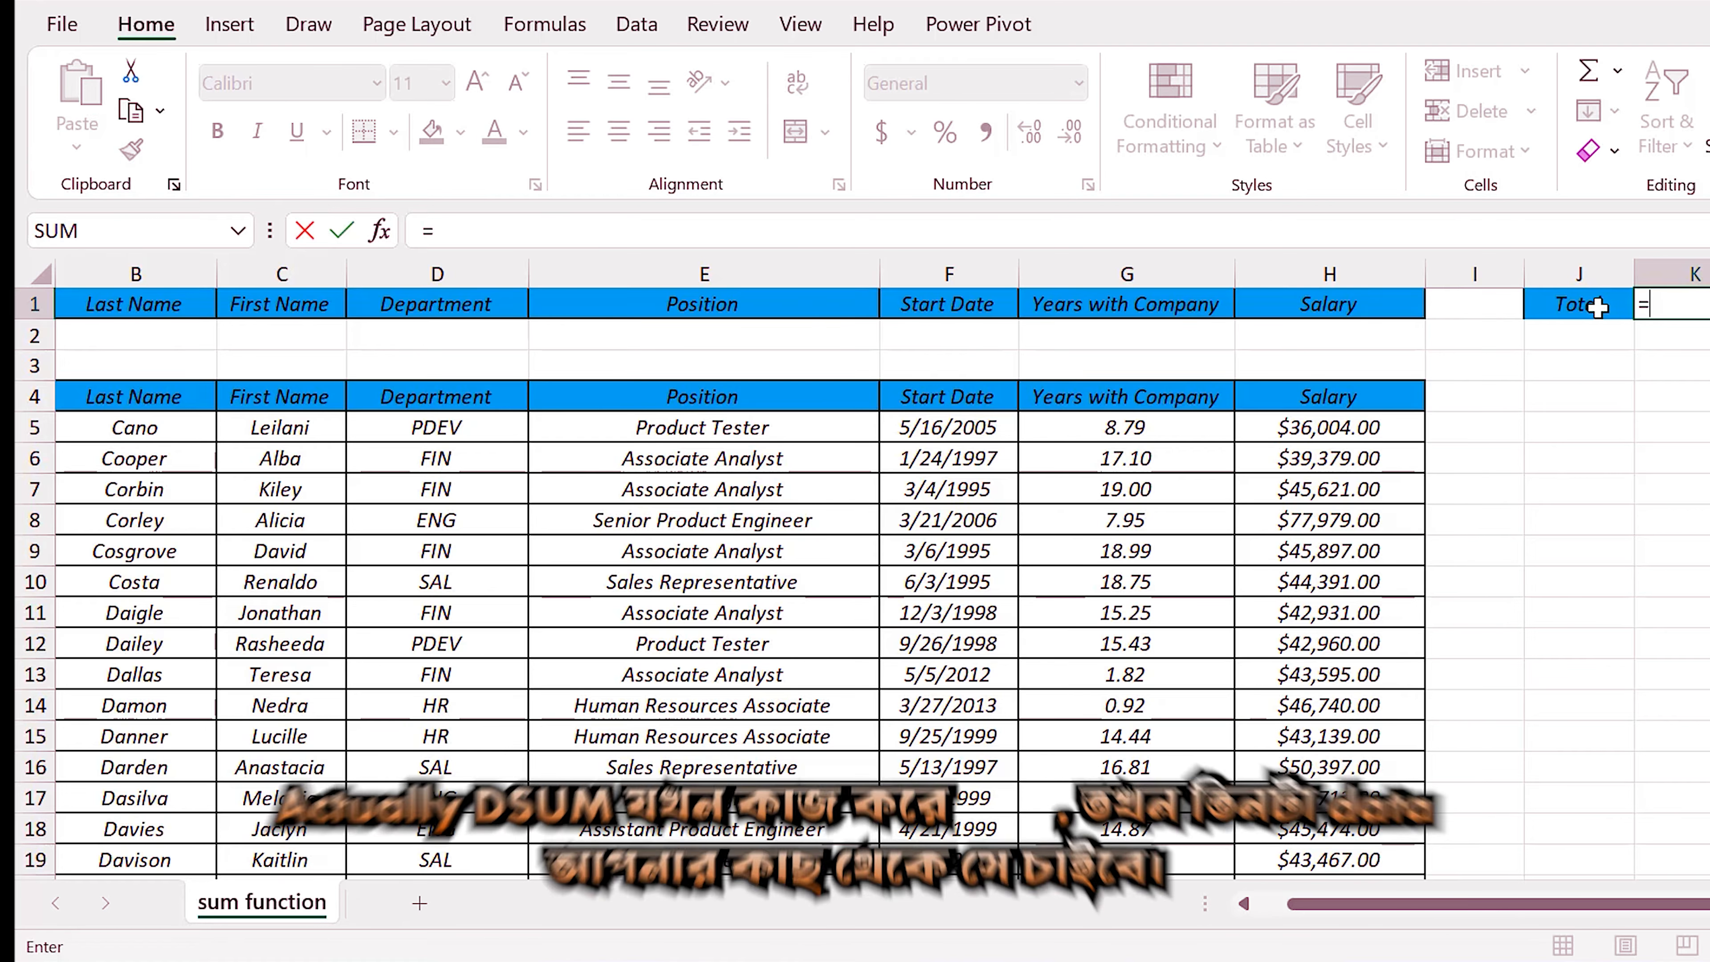
pyautogui.press('BackSpace')
pyautogui.press('BackSpace')
pyautogui.write('s')
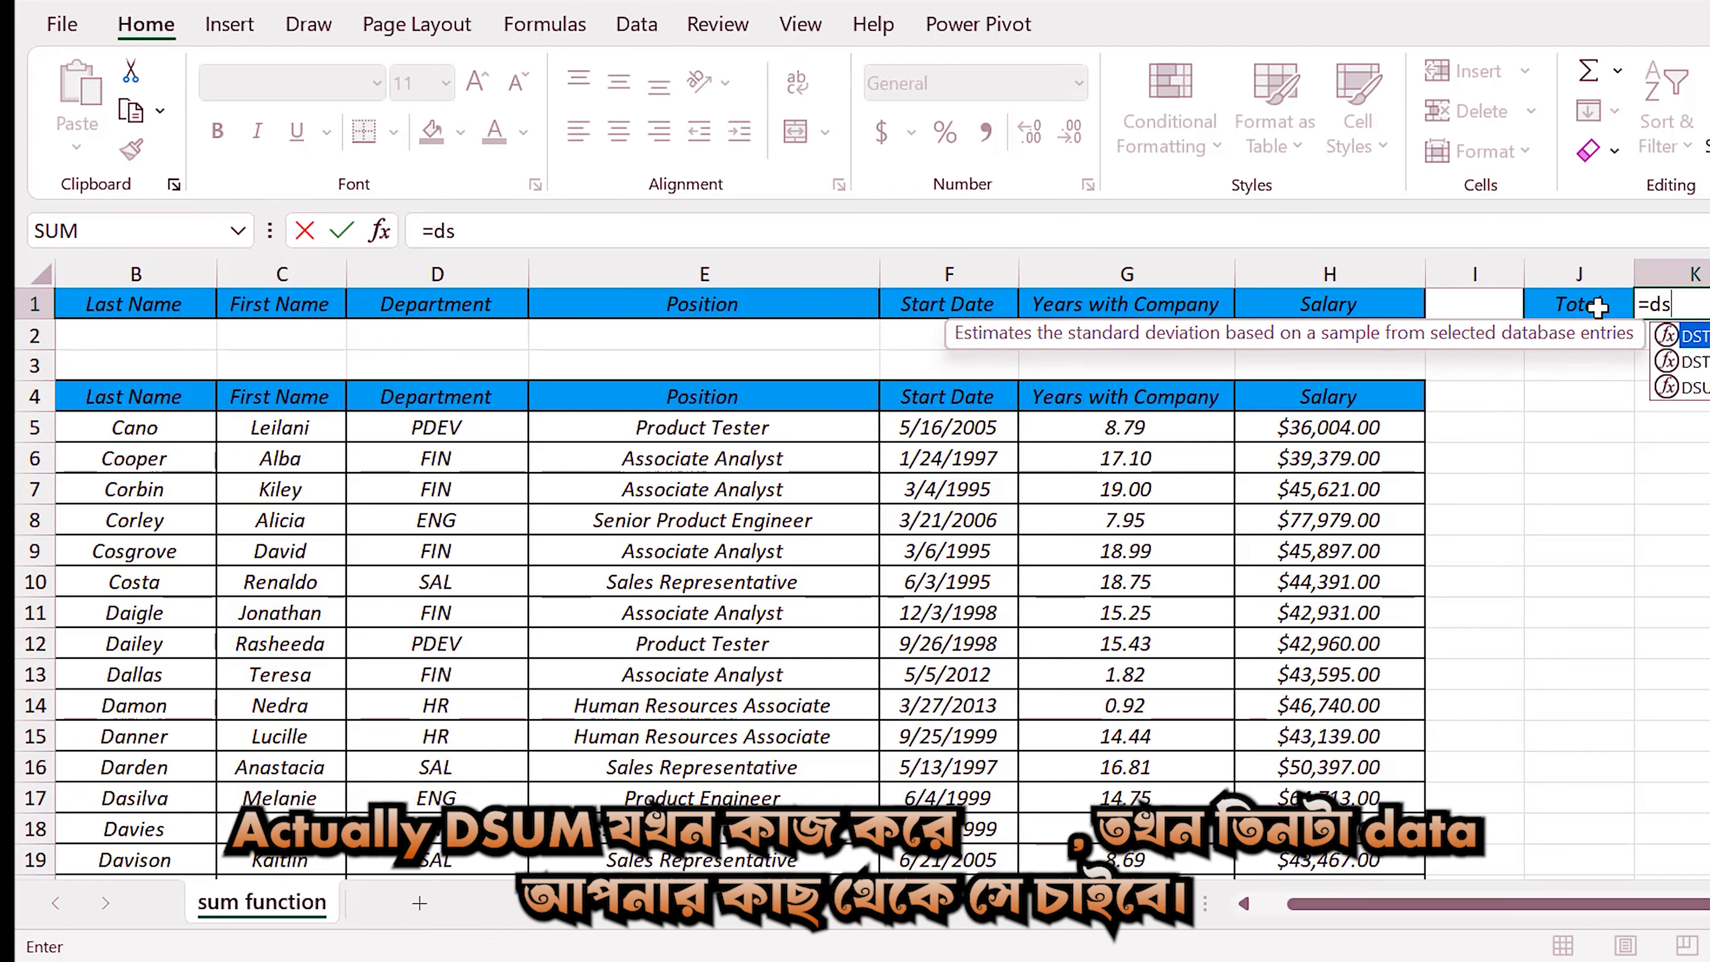
pyautogui.write('um(')
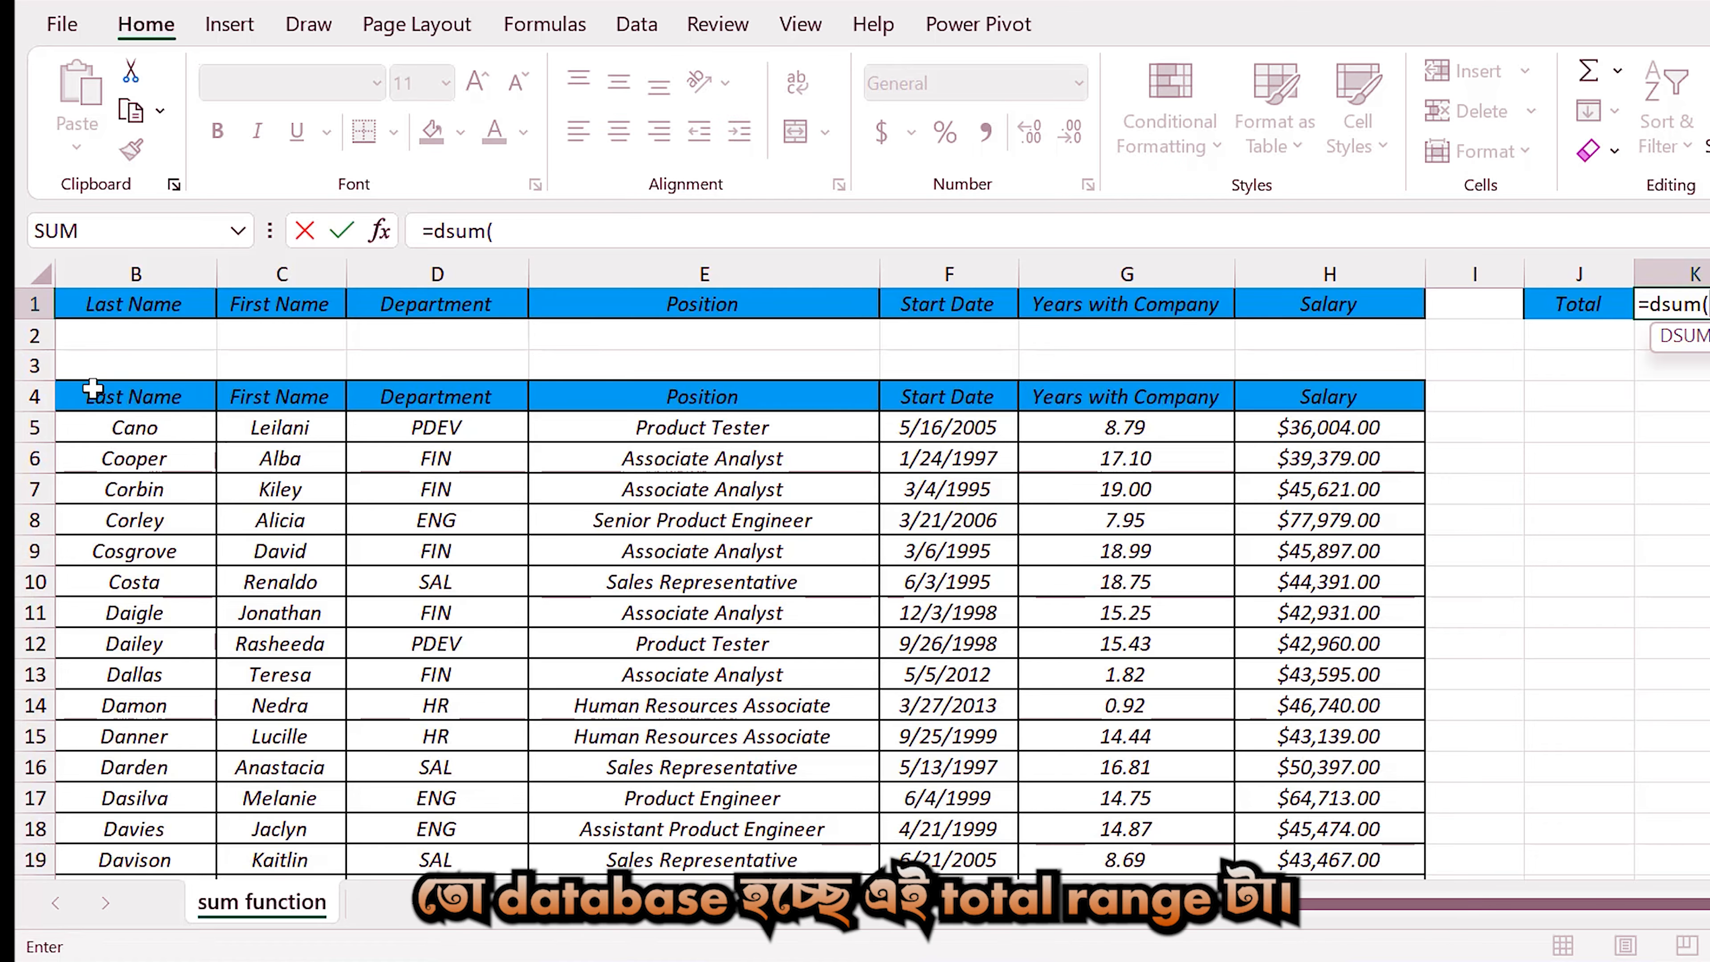
pyautogui.moveTo(77, 390); pyautogui.dragTo(1392, 402)
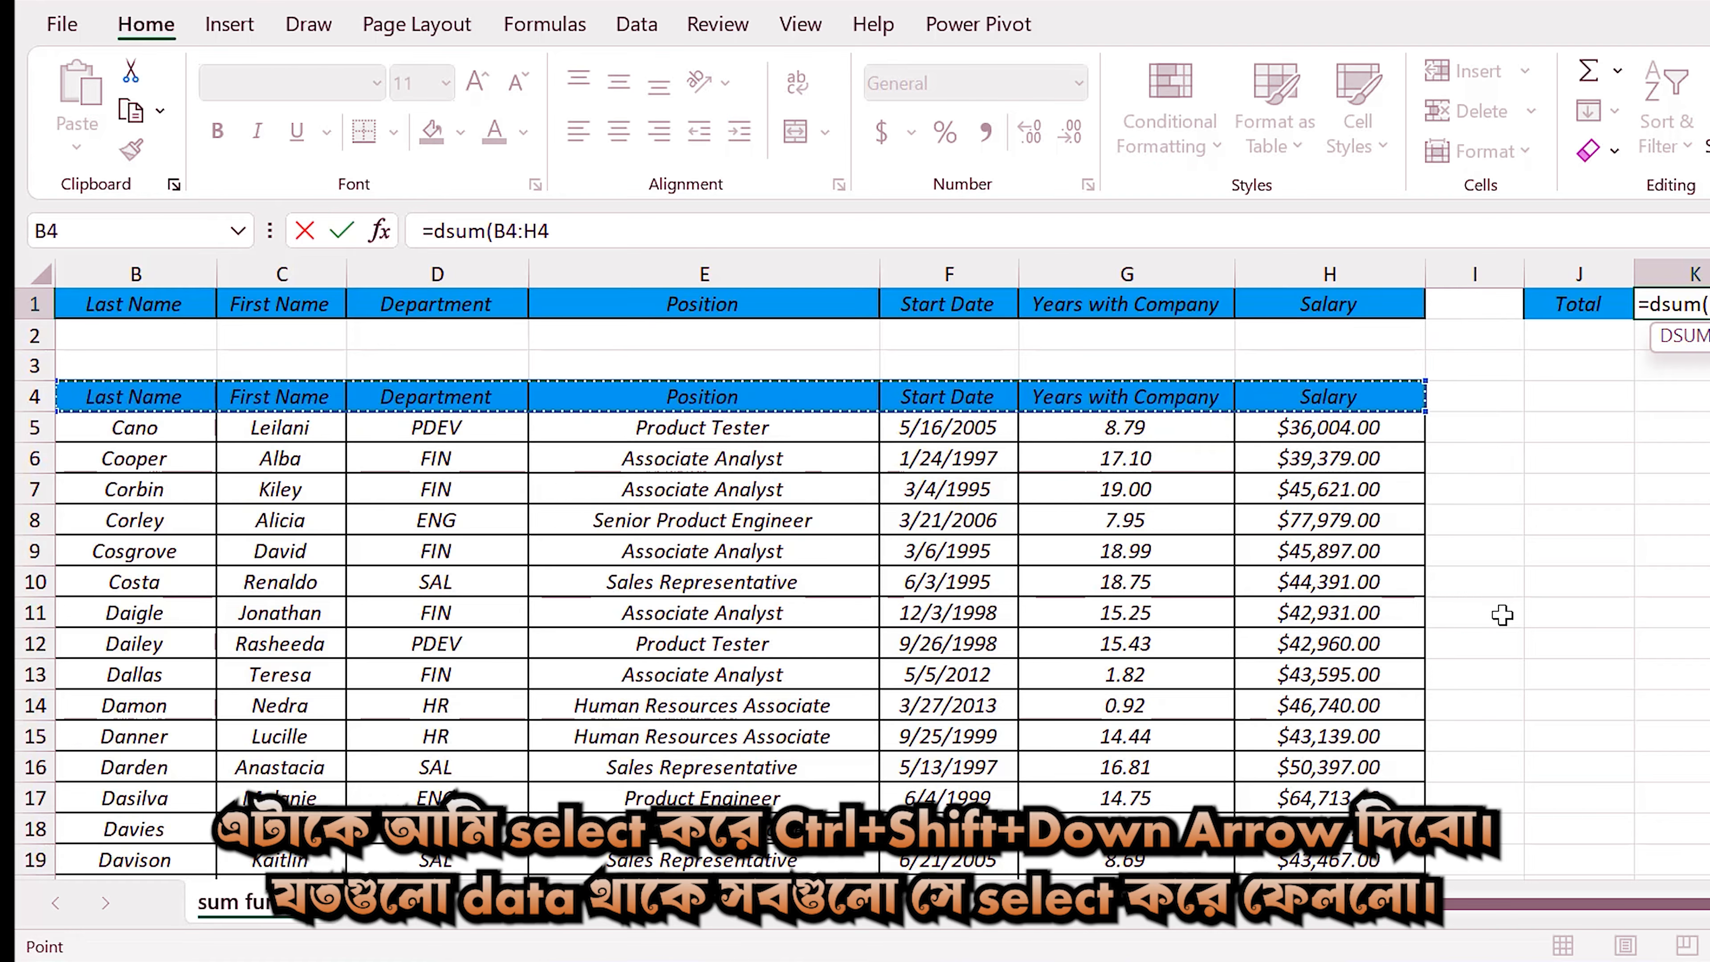
pyautogui.hotkey('ctrl', 'shift', 'Down')
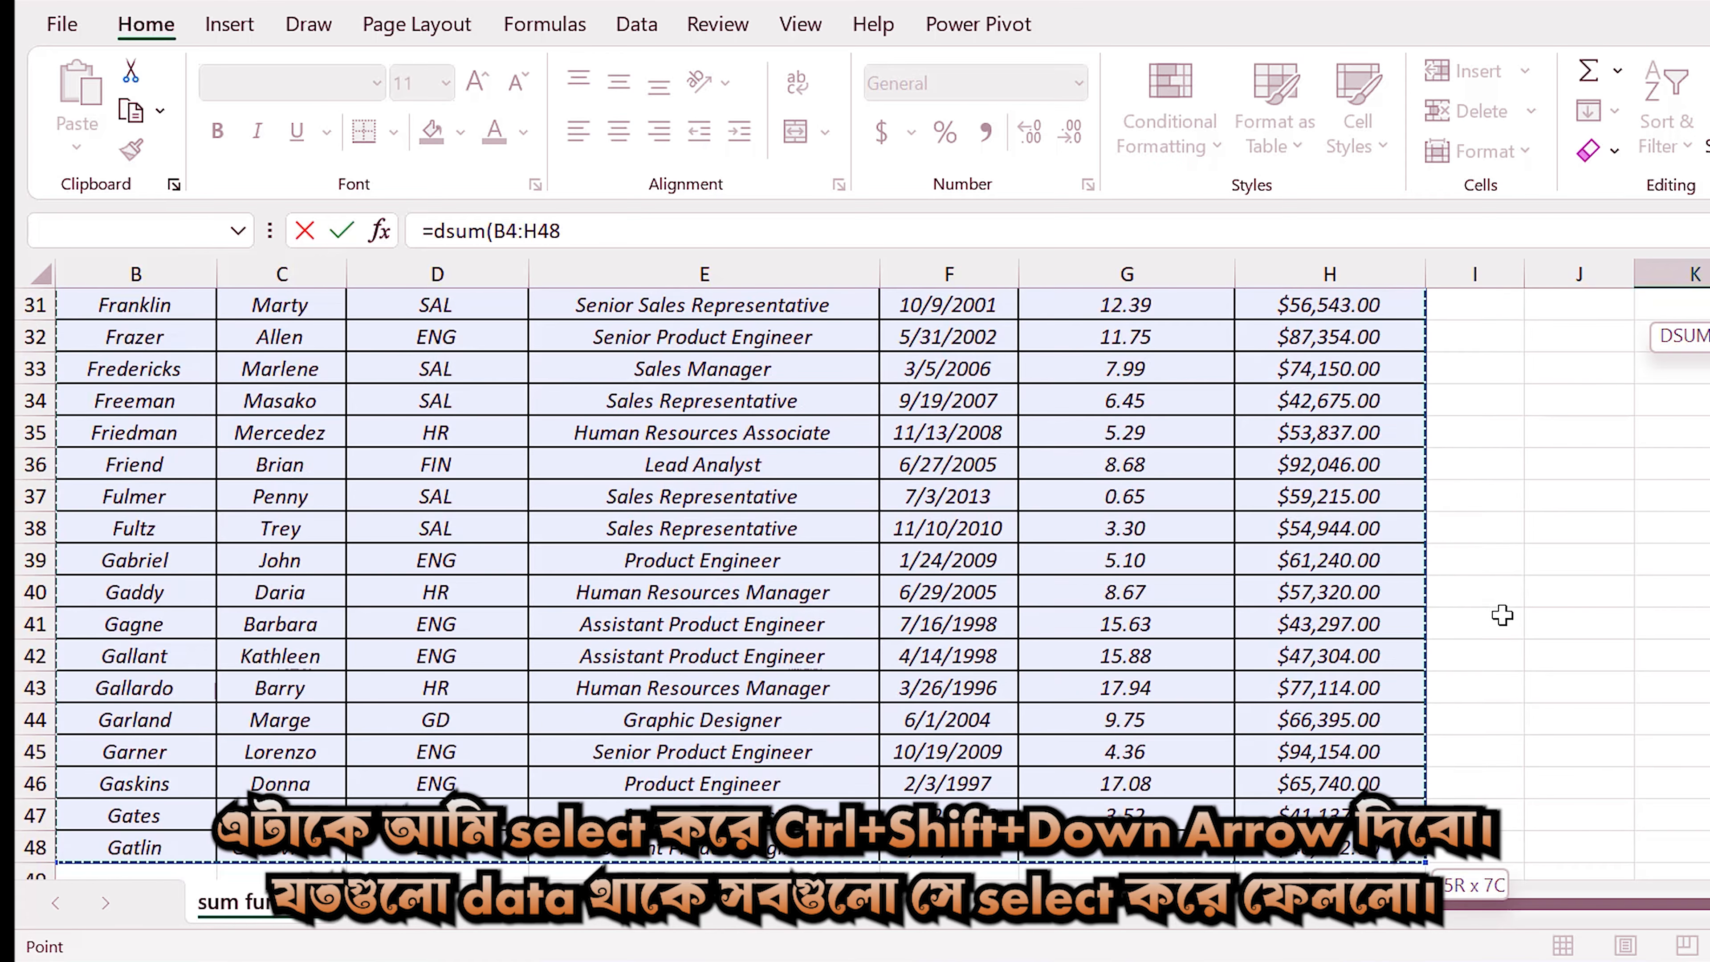
pyautogui.scroll(10, 1502, 615)
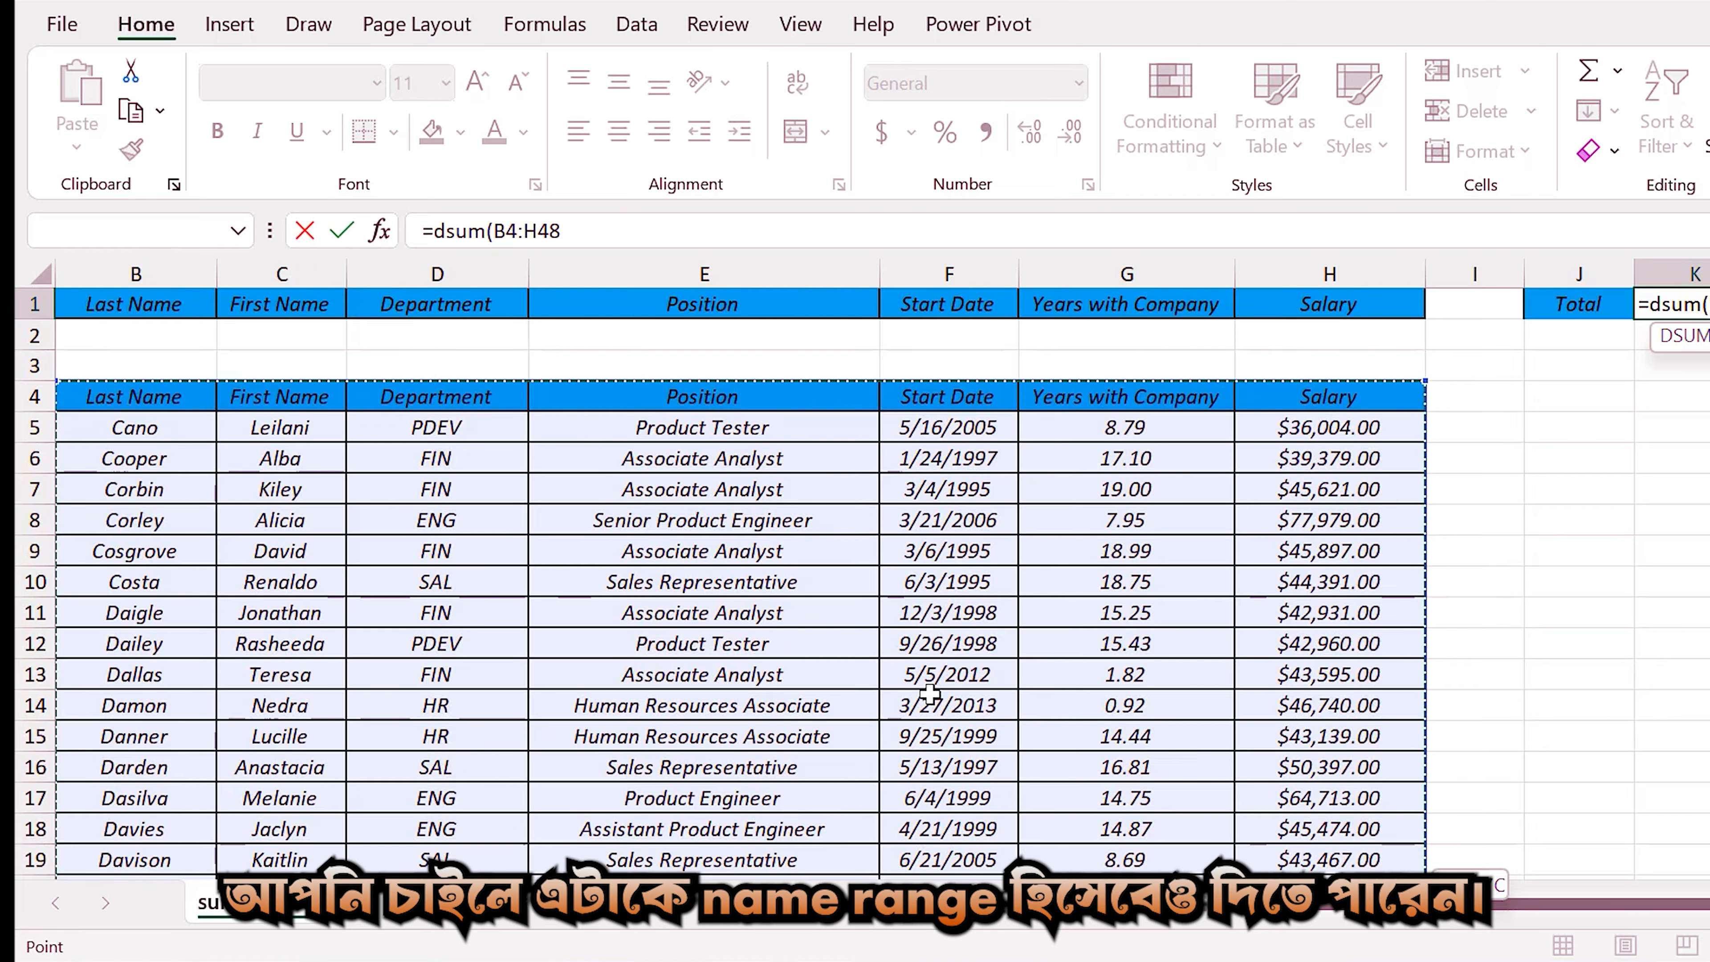
# Complete the DSUM formula with "Salary" as the field and A1:H2 as the criteria range.
pyautogui.write(',"Salary')
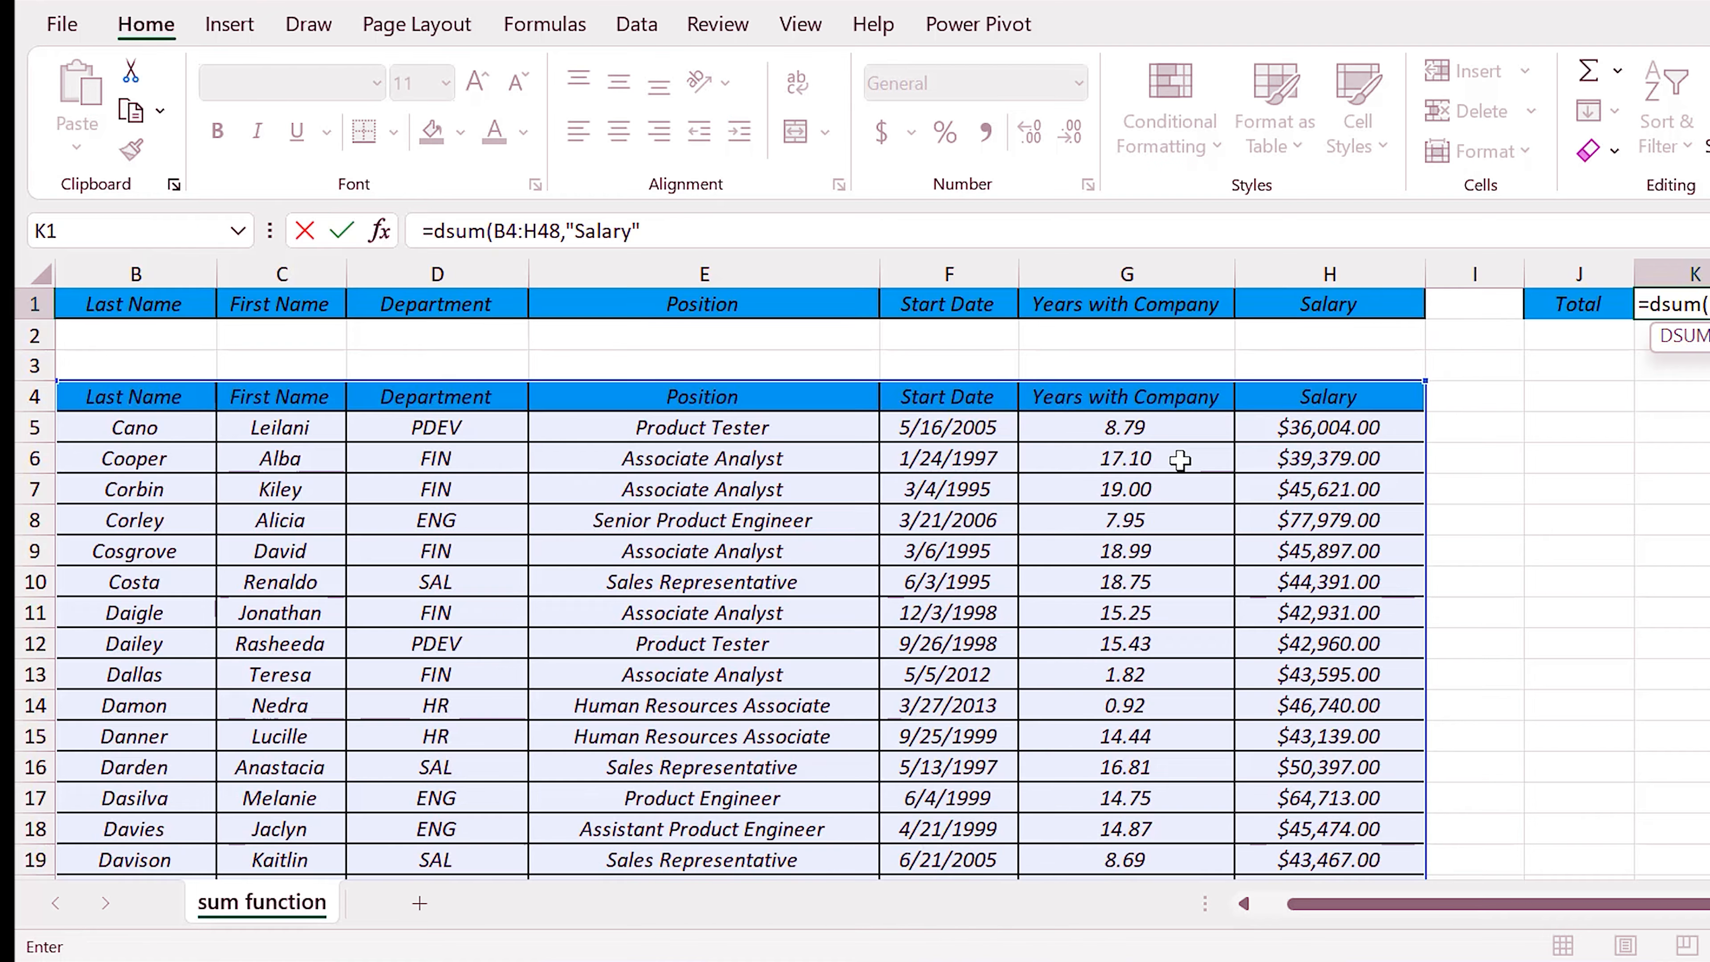
pyautogui.write(',')
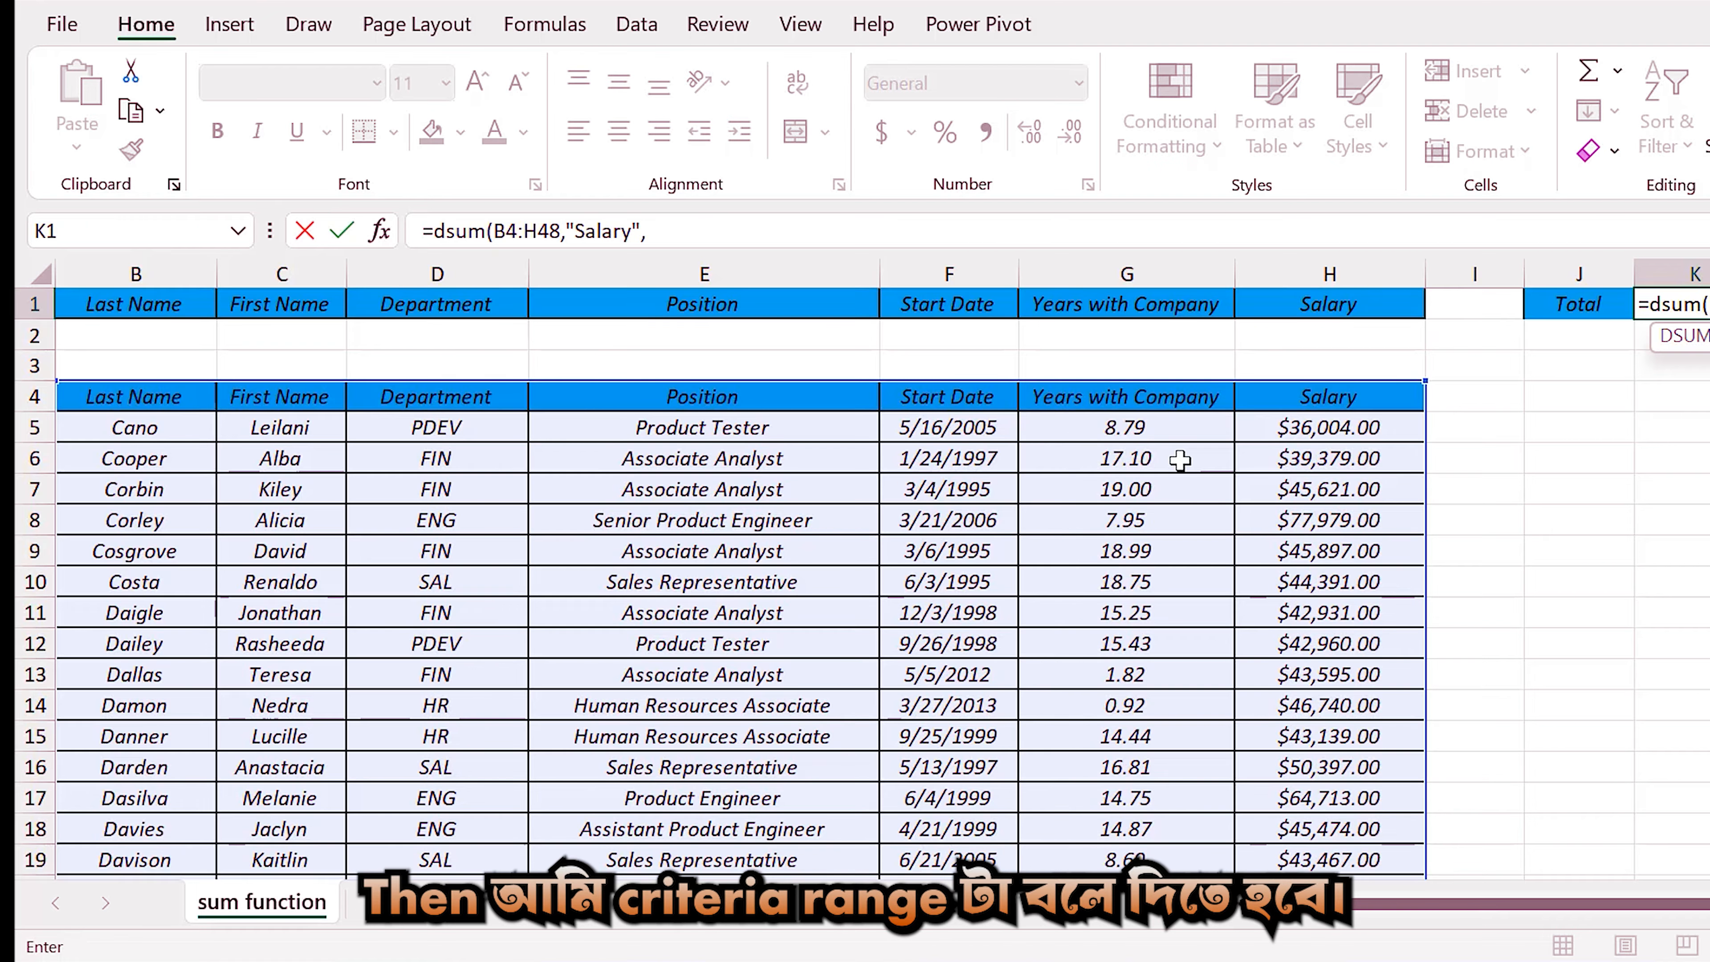
pyautogui.click(92, 297)
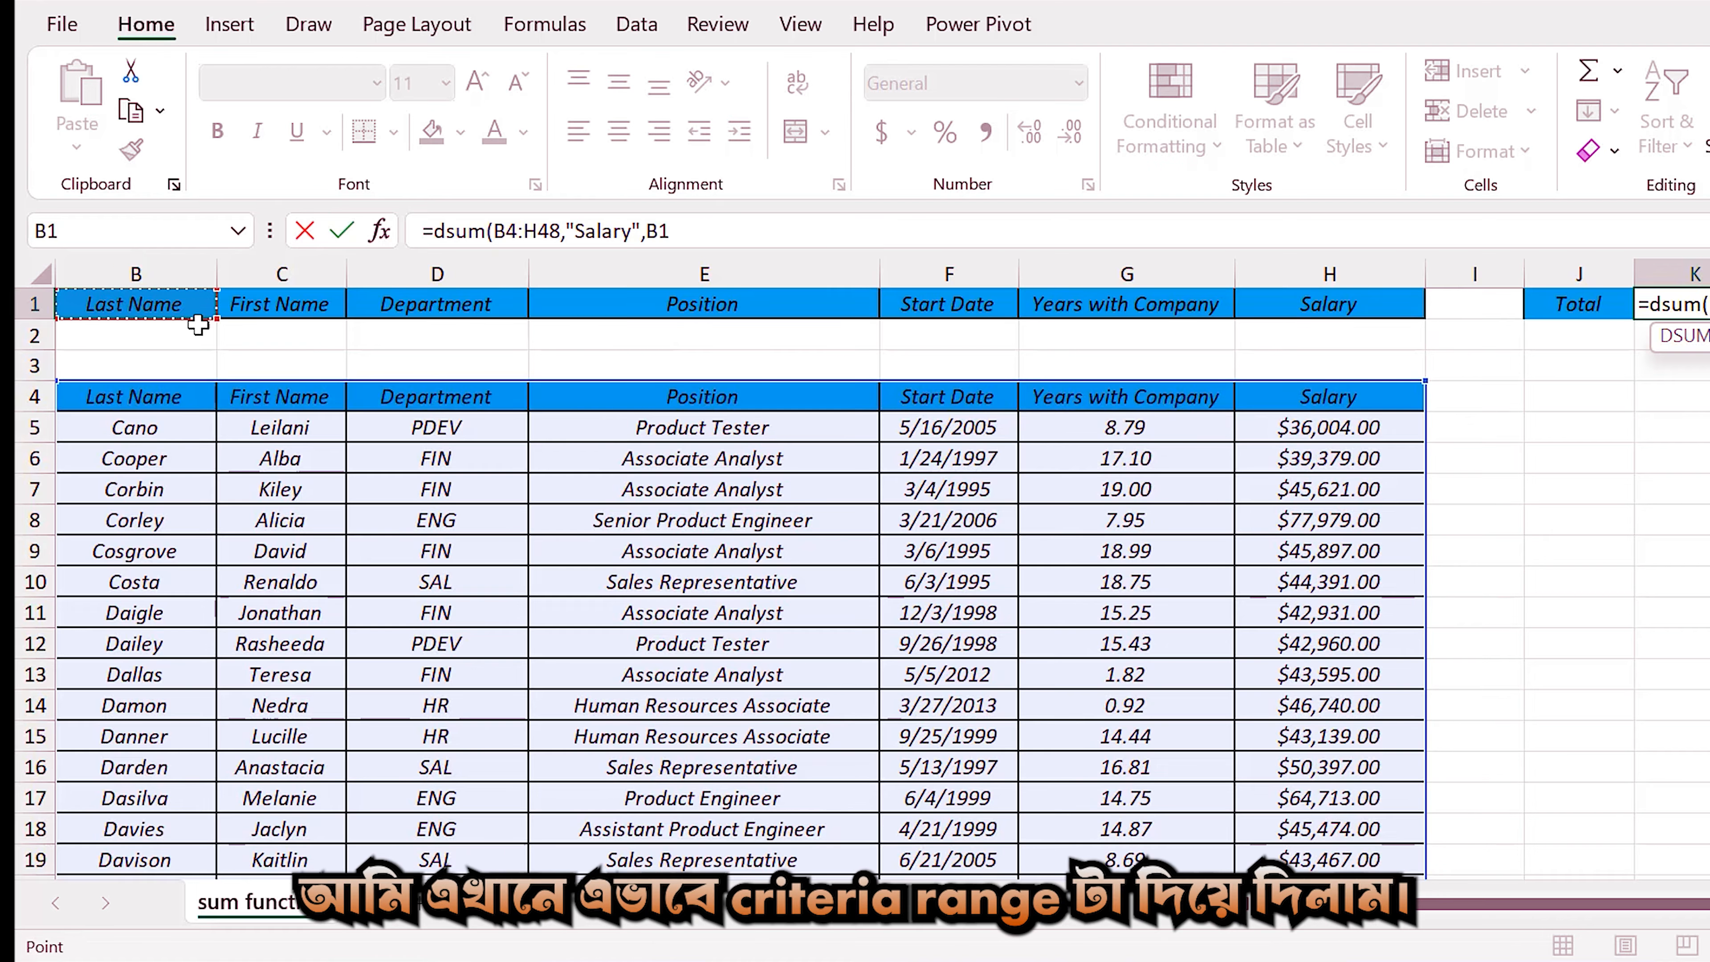
pyautogui.moveTo(197, 325); pyautogui.dragTo(1263, 337)
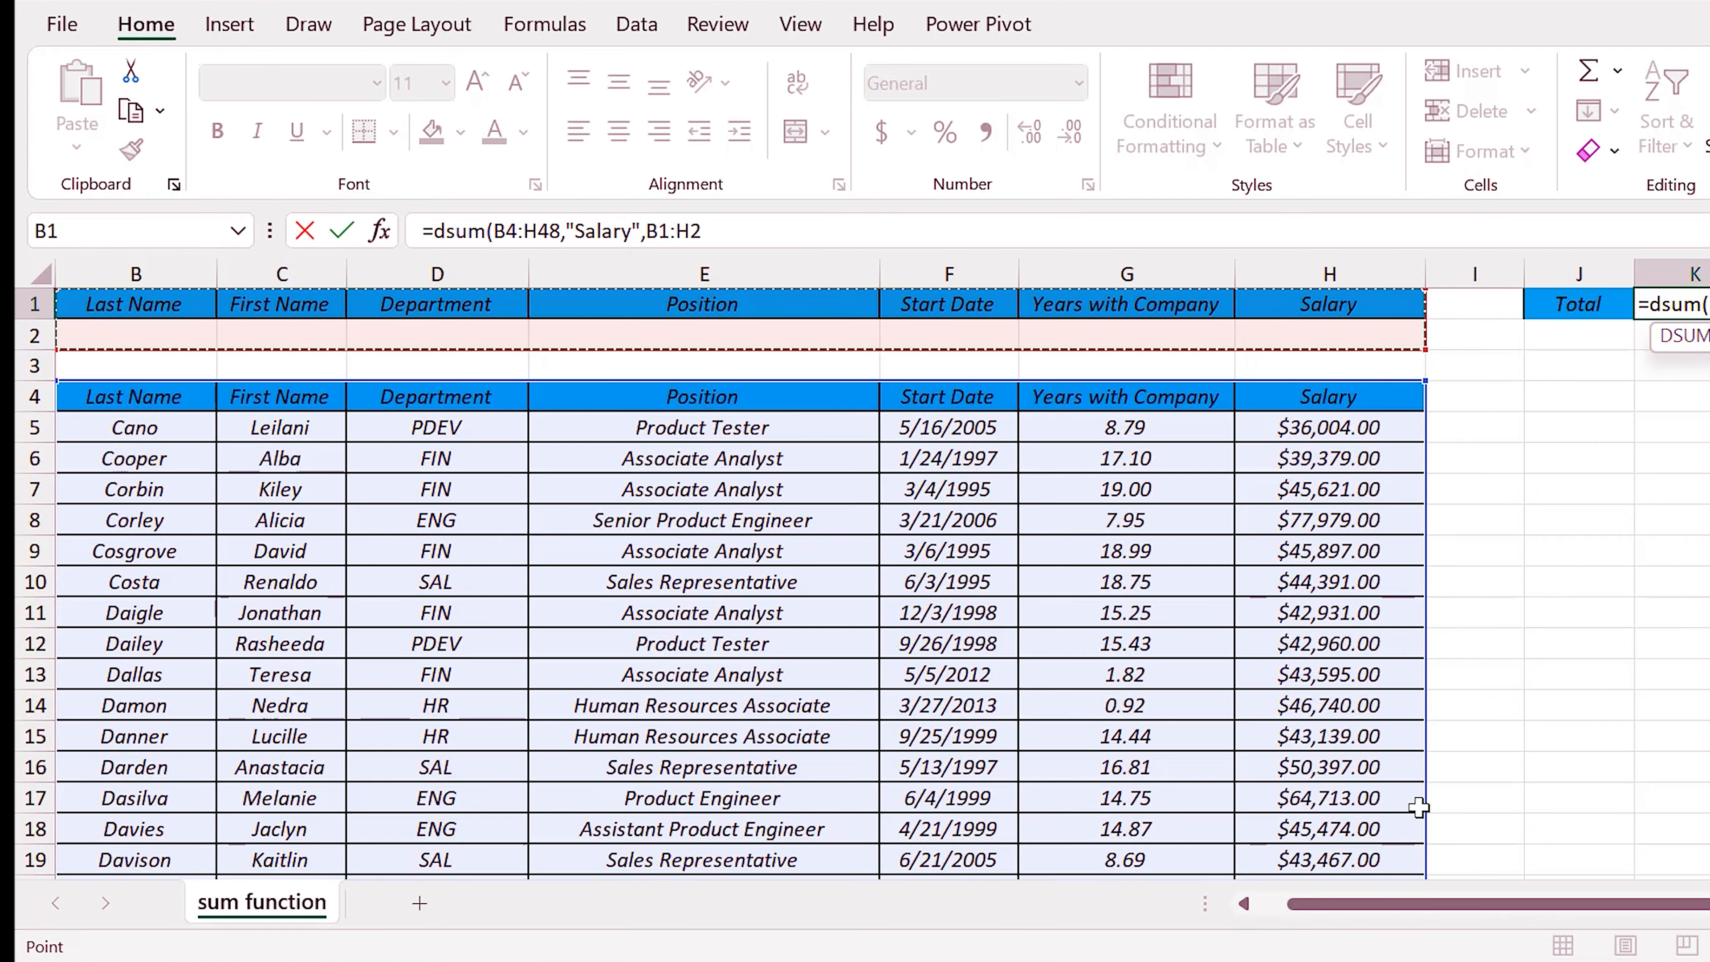
pyautogui.moveTo(1437, 904); pyautogui.dragTo(1242, 910)
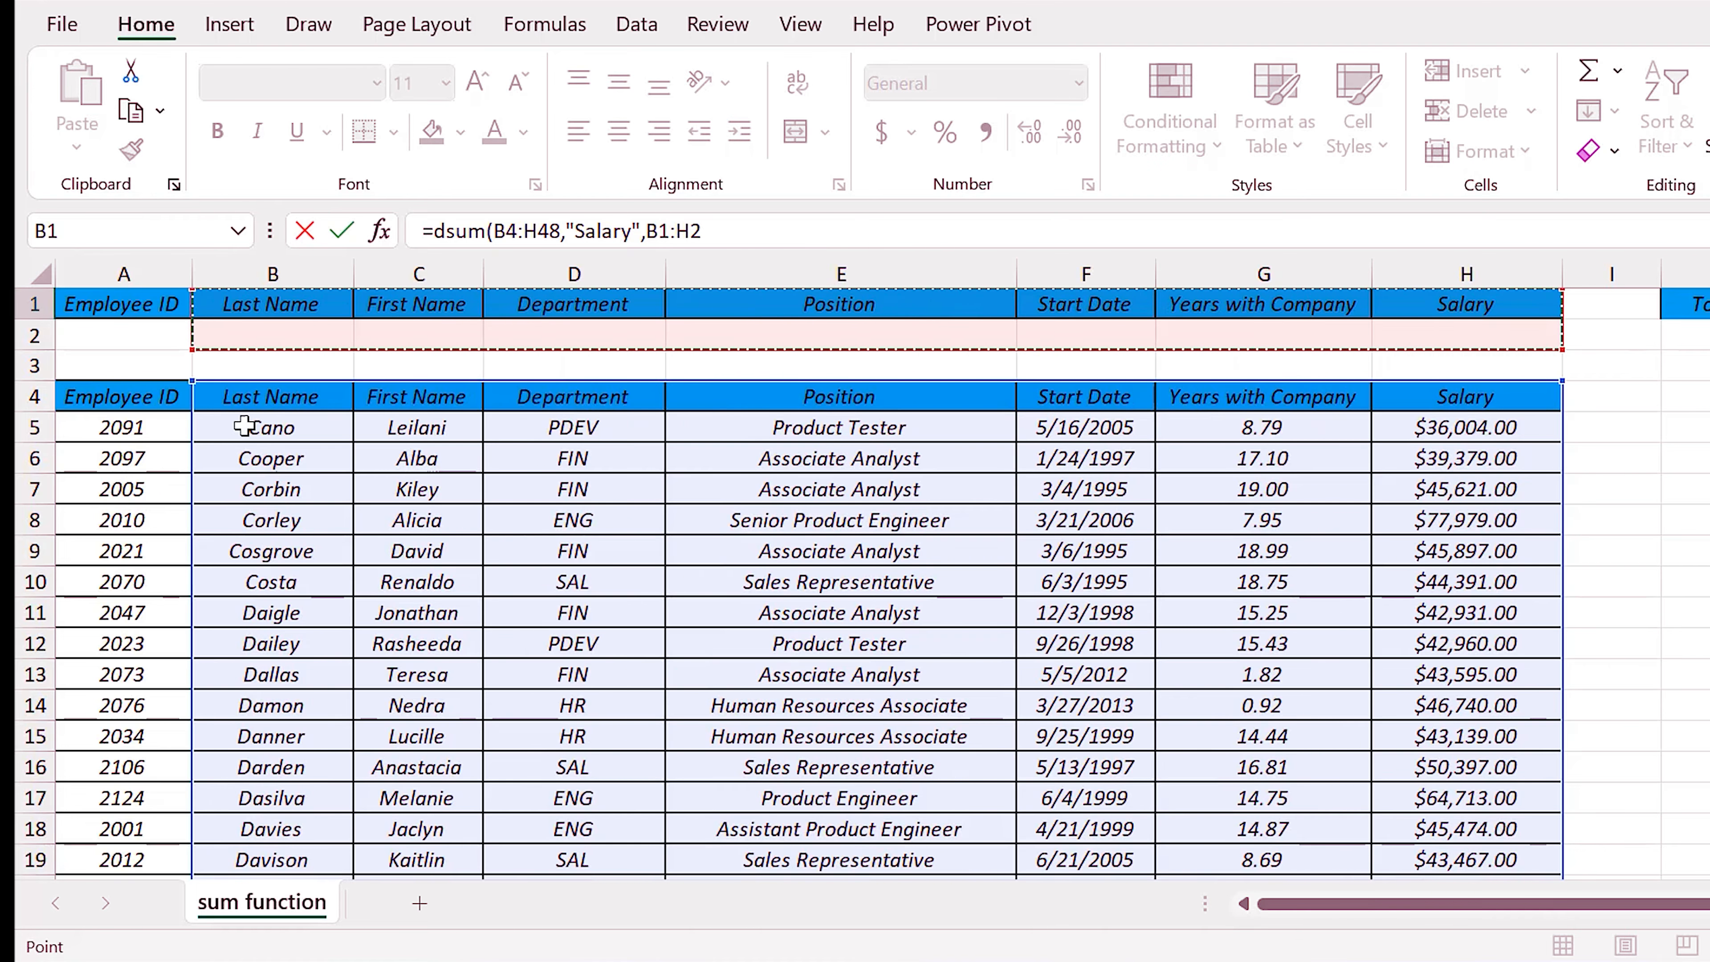
pyautogui.moveTo(122, 303); pyautogui.dragTo(1455, 336)
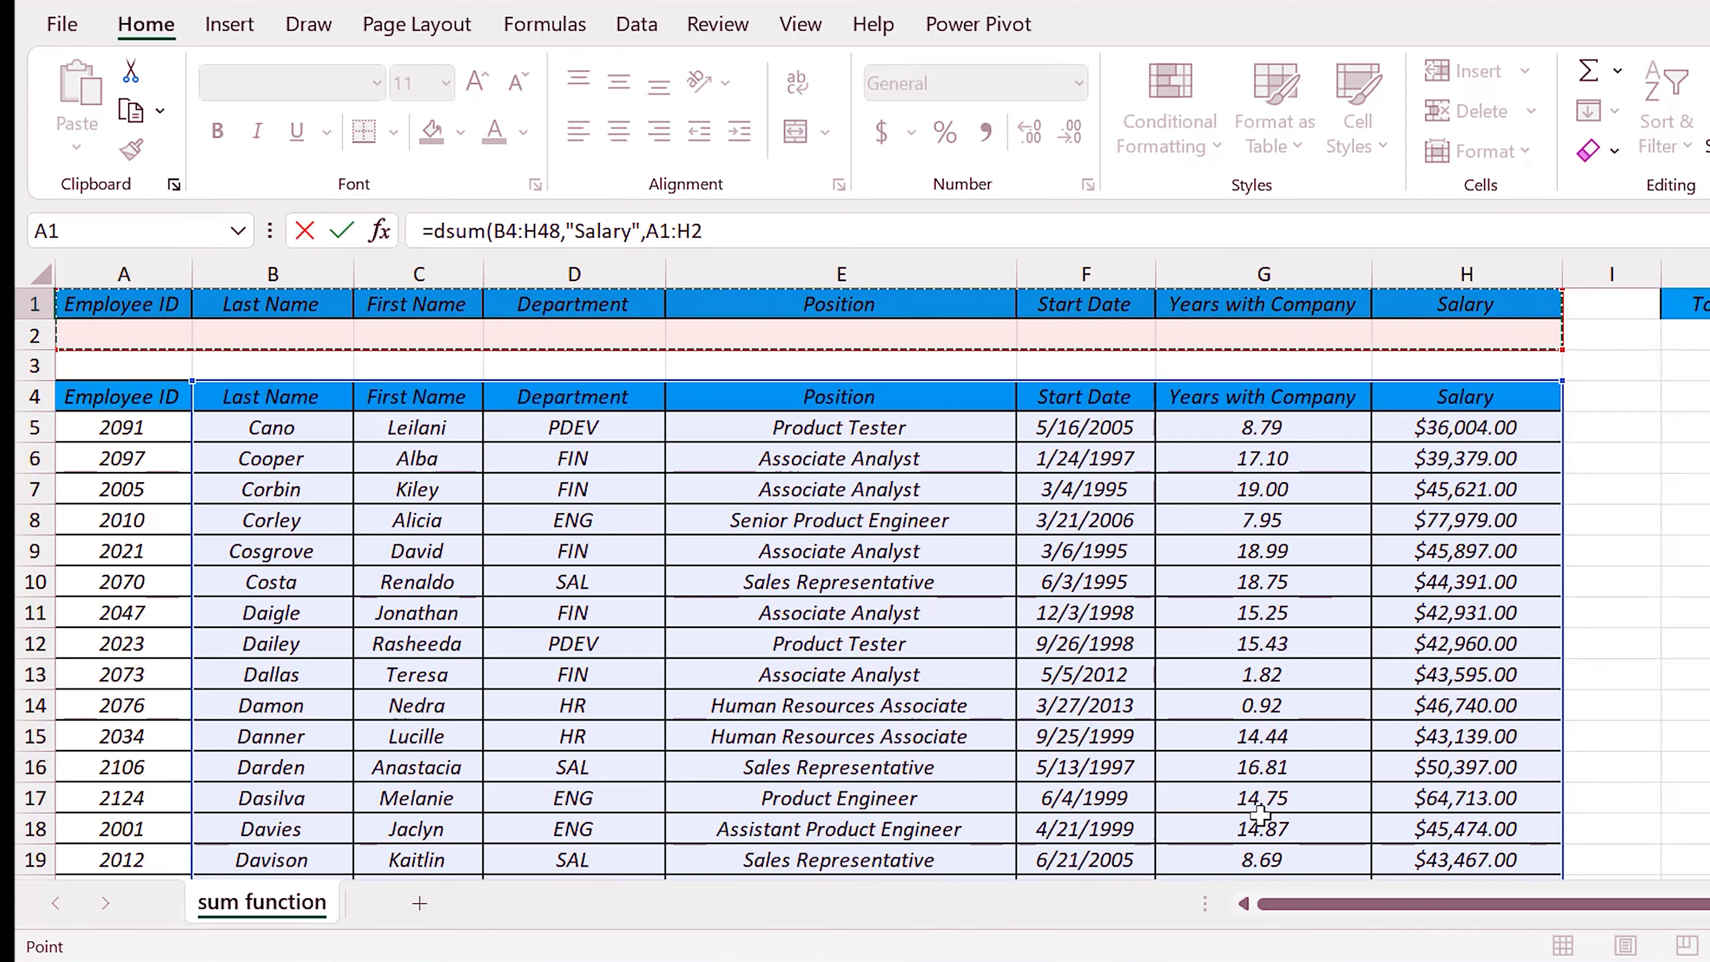
pyautogui.moveTo(1535, 904); pyautogui.dragTo(1658, 896)
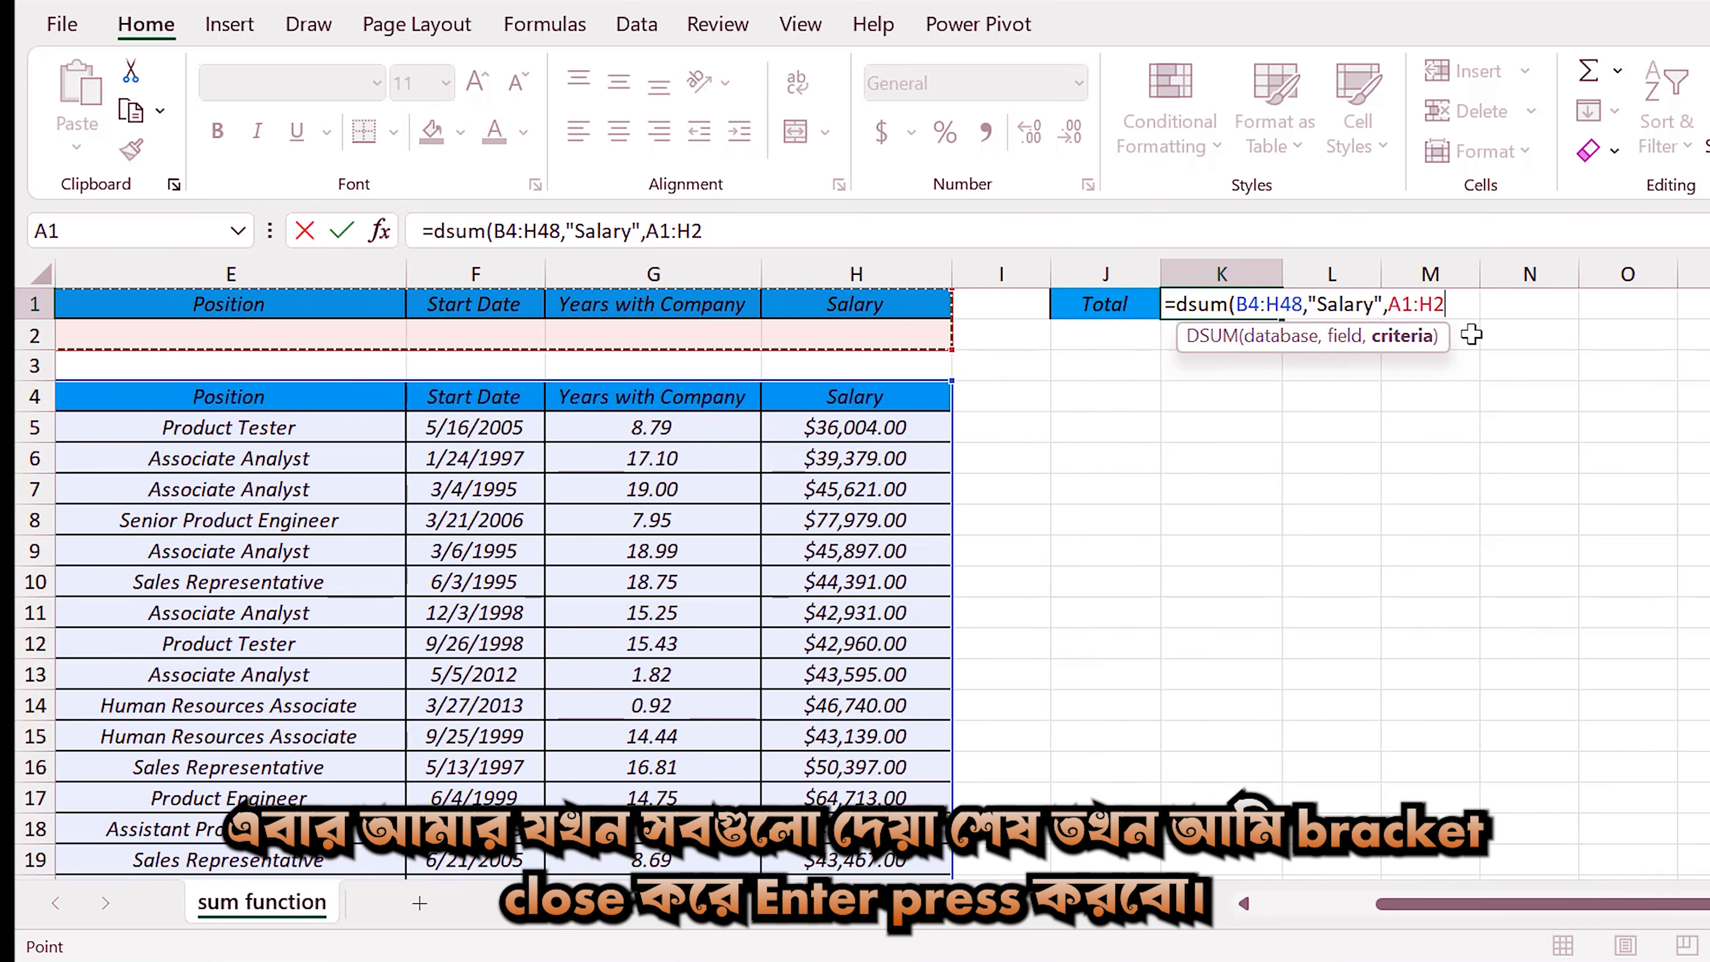
pyautogui.write(')')
pyautogui.press('Return')
pyautogui.press('Left')
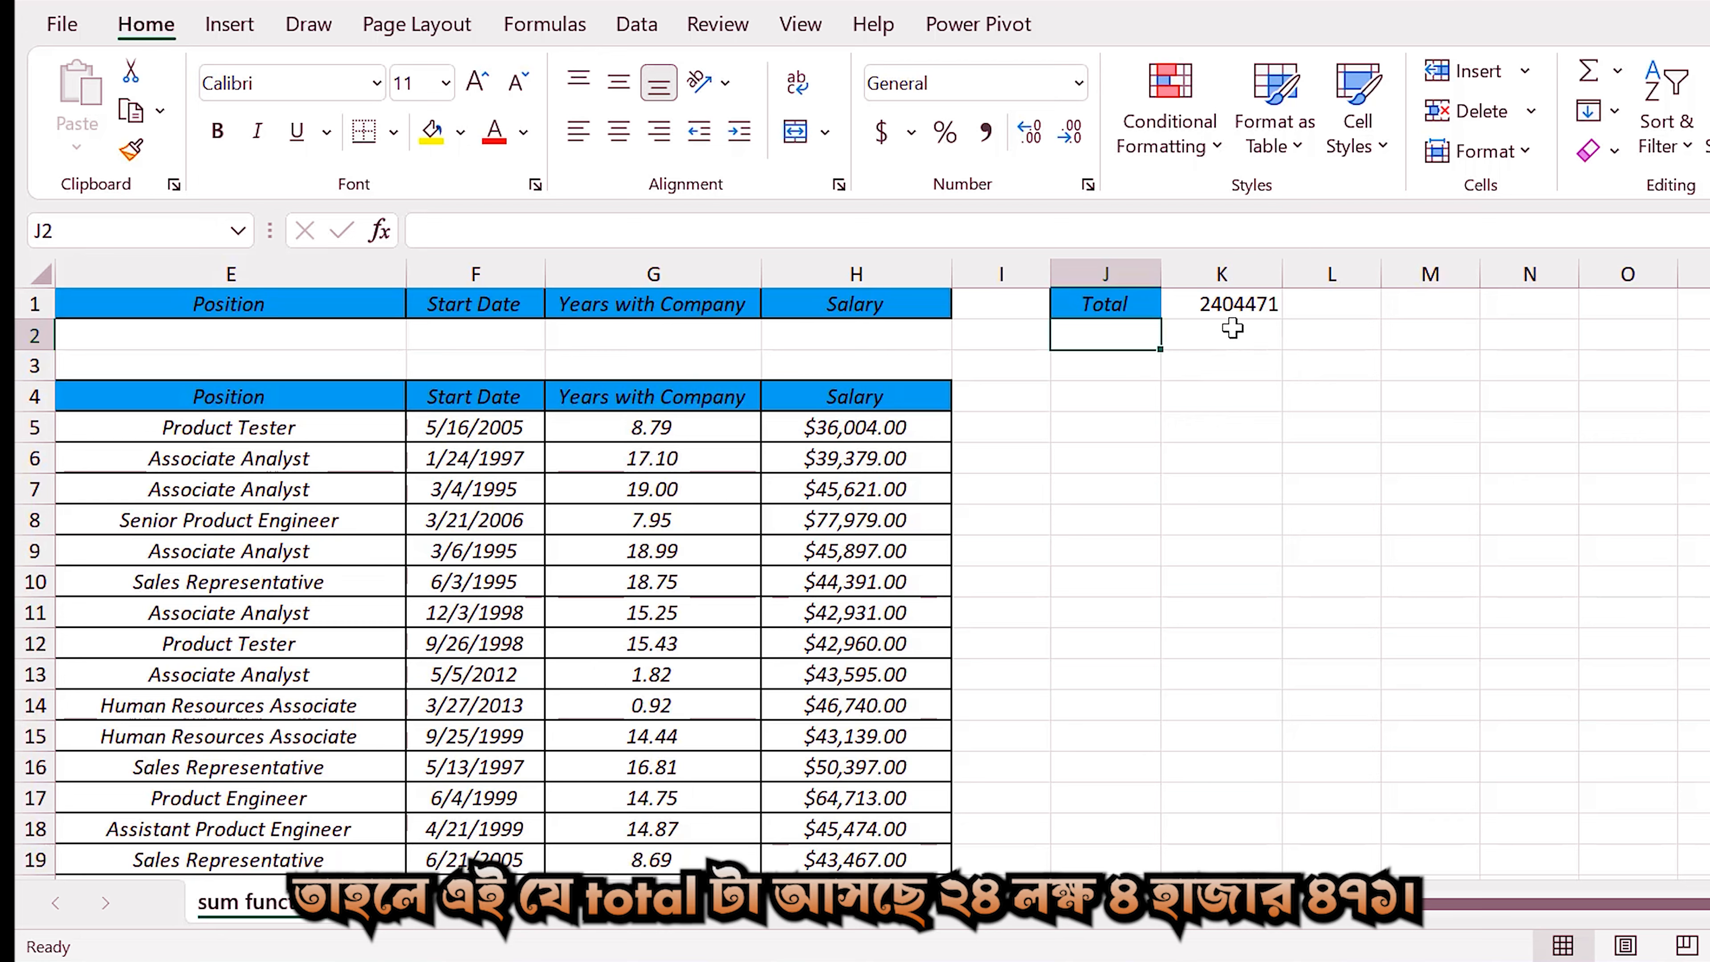
# Select the Salary values H5:H48 to check their sum against the DSUM total.
pyautogui.moveTo(919, 435); pyautogui.dragTo(853, 850)
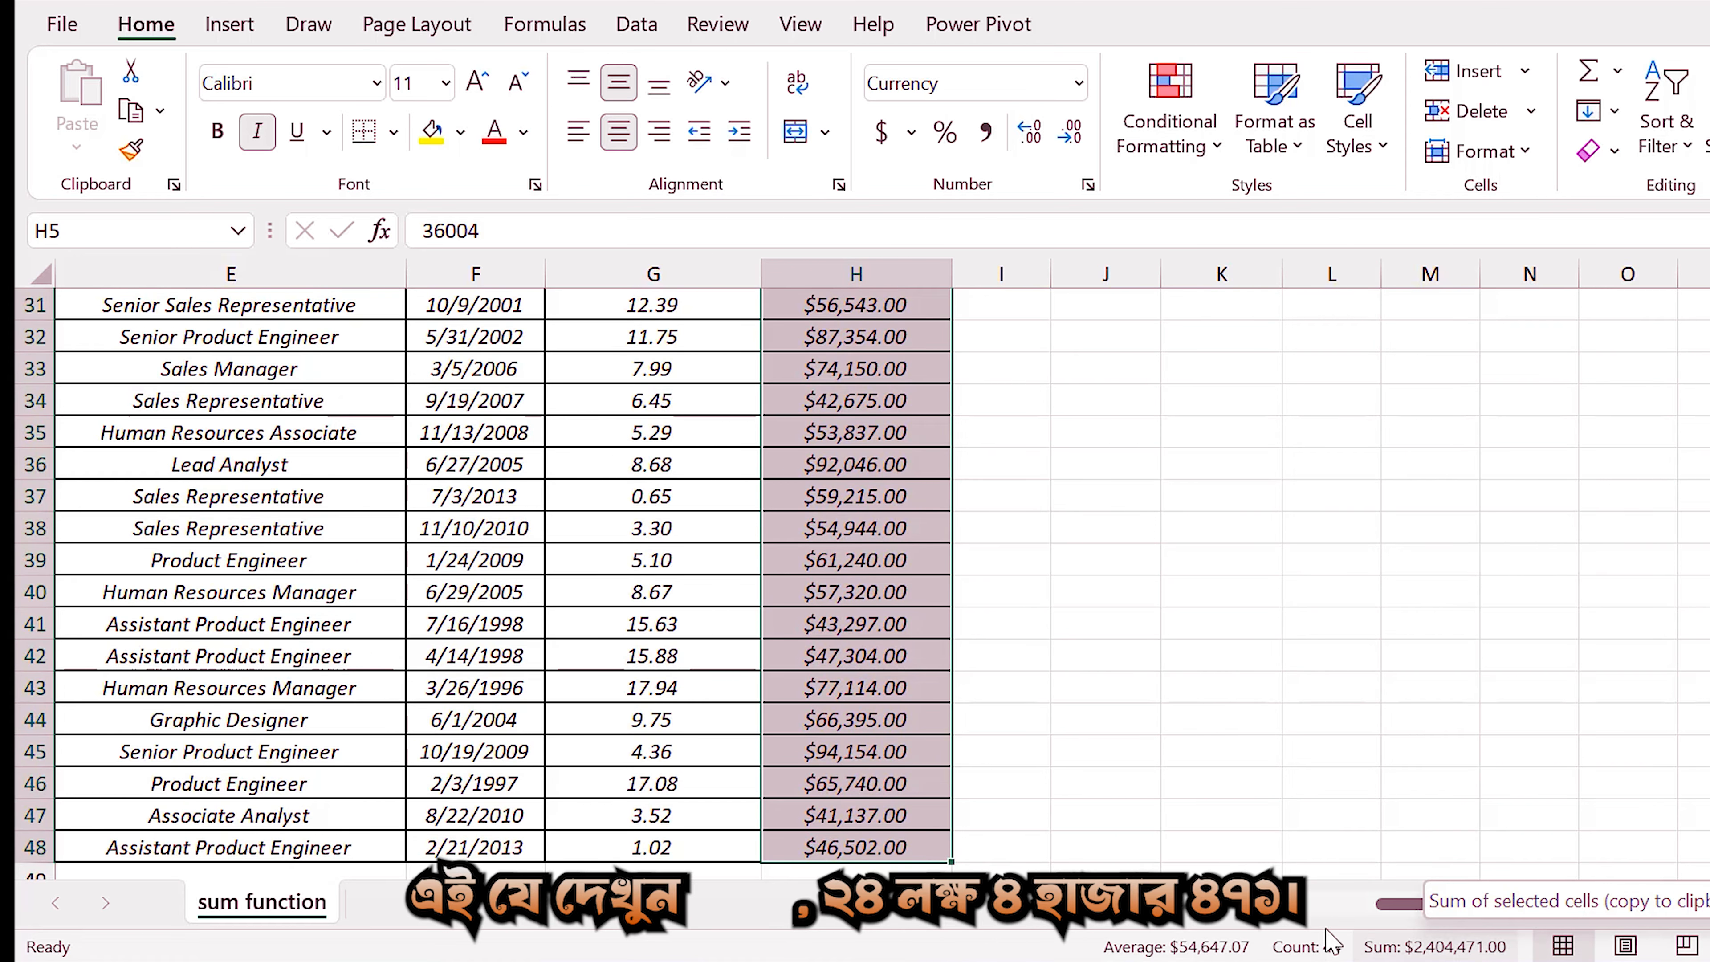
pyautogui.scroll(10, 1194, 863)
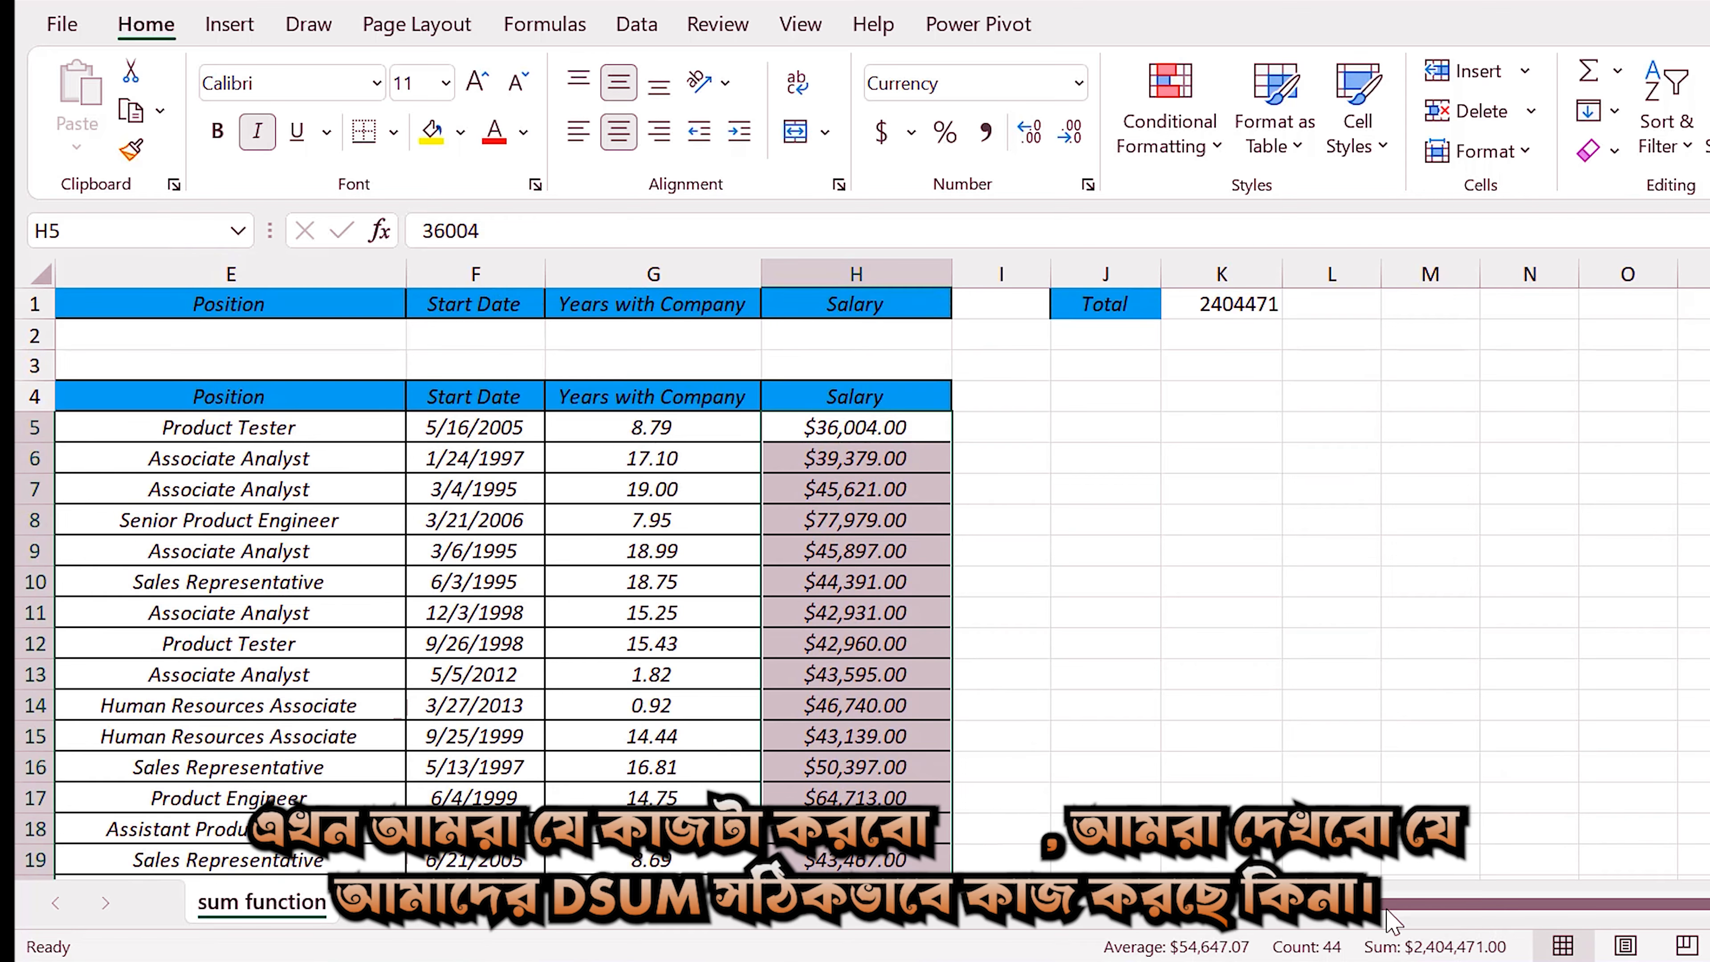
pyautogui.click(905, 685)
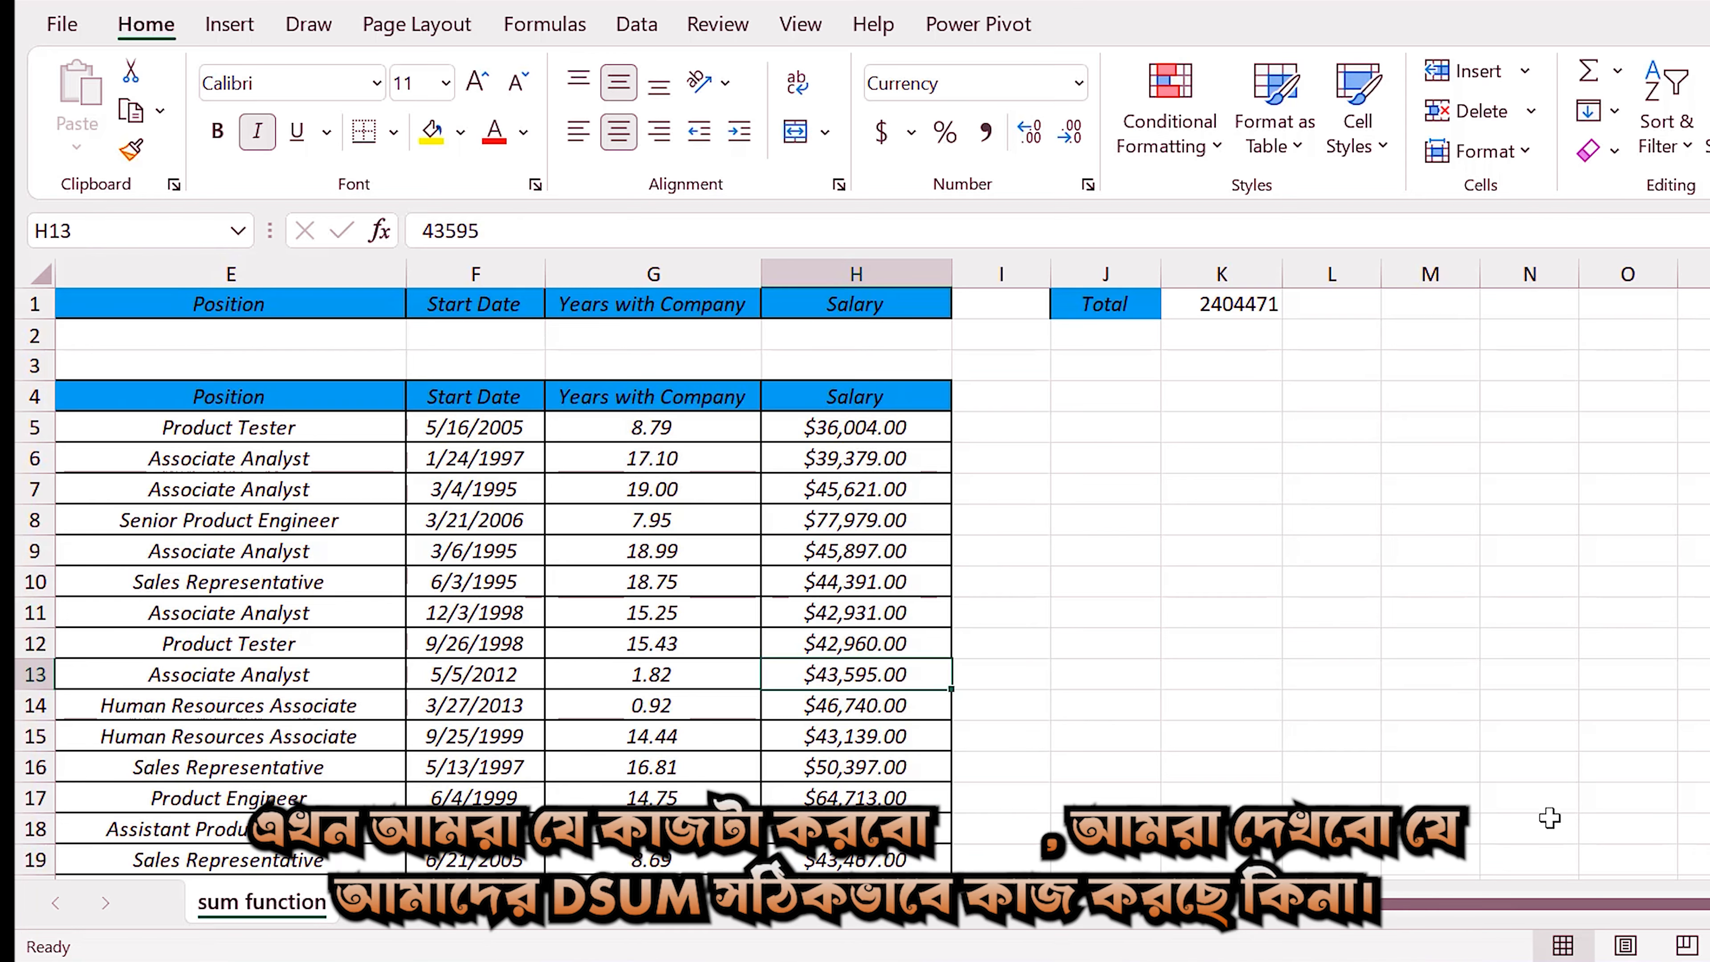
# Enter FIN as the Department criterion in cell D2.
pyautogui.moveTo(1484, 906); pyautogui.dragTo(1340, 923)
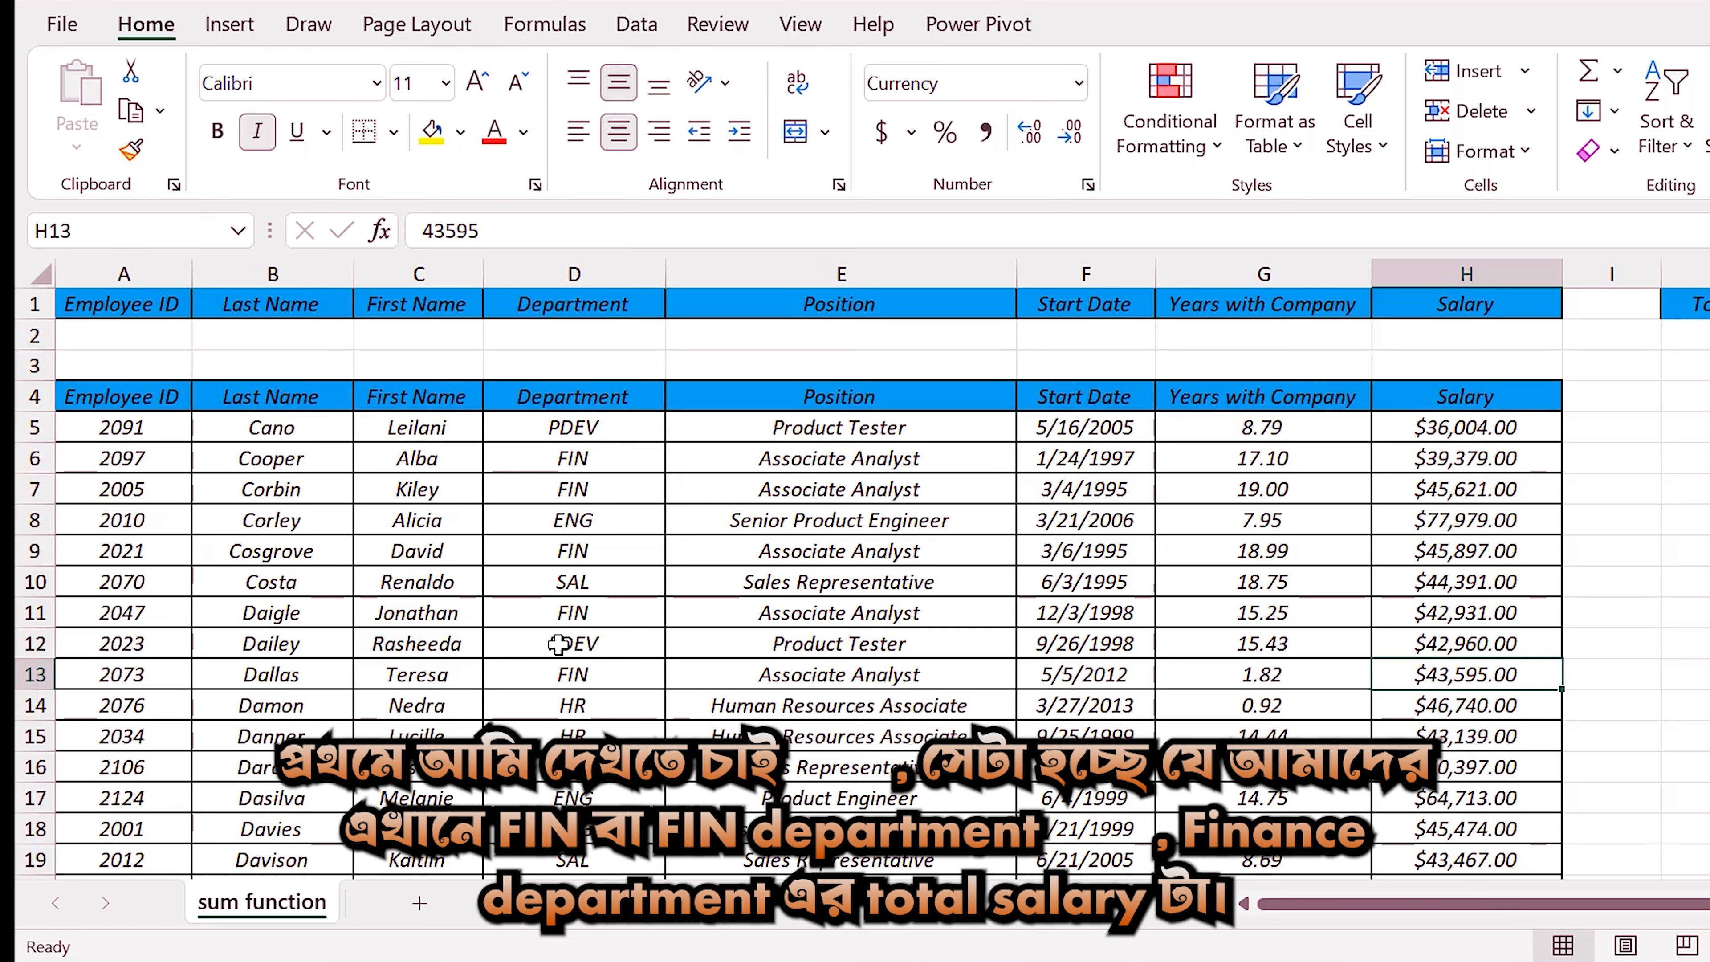
pyautogui.click(566, 346)
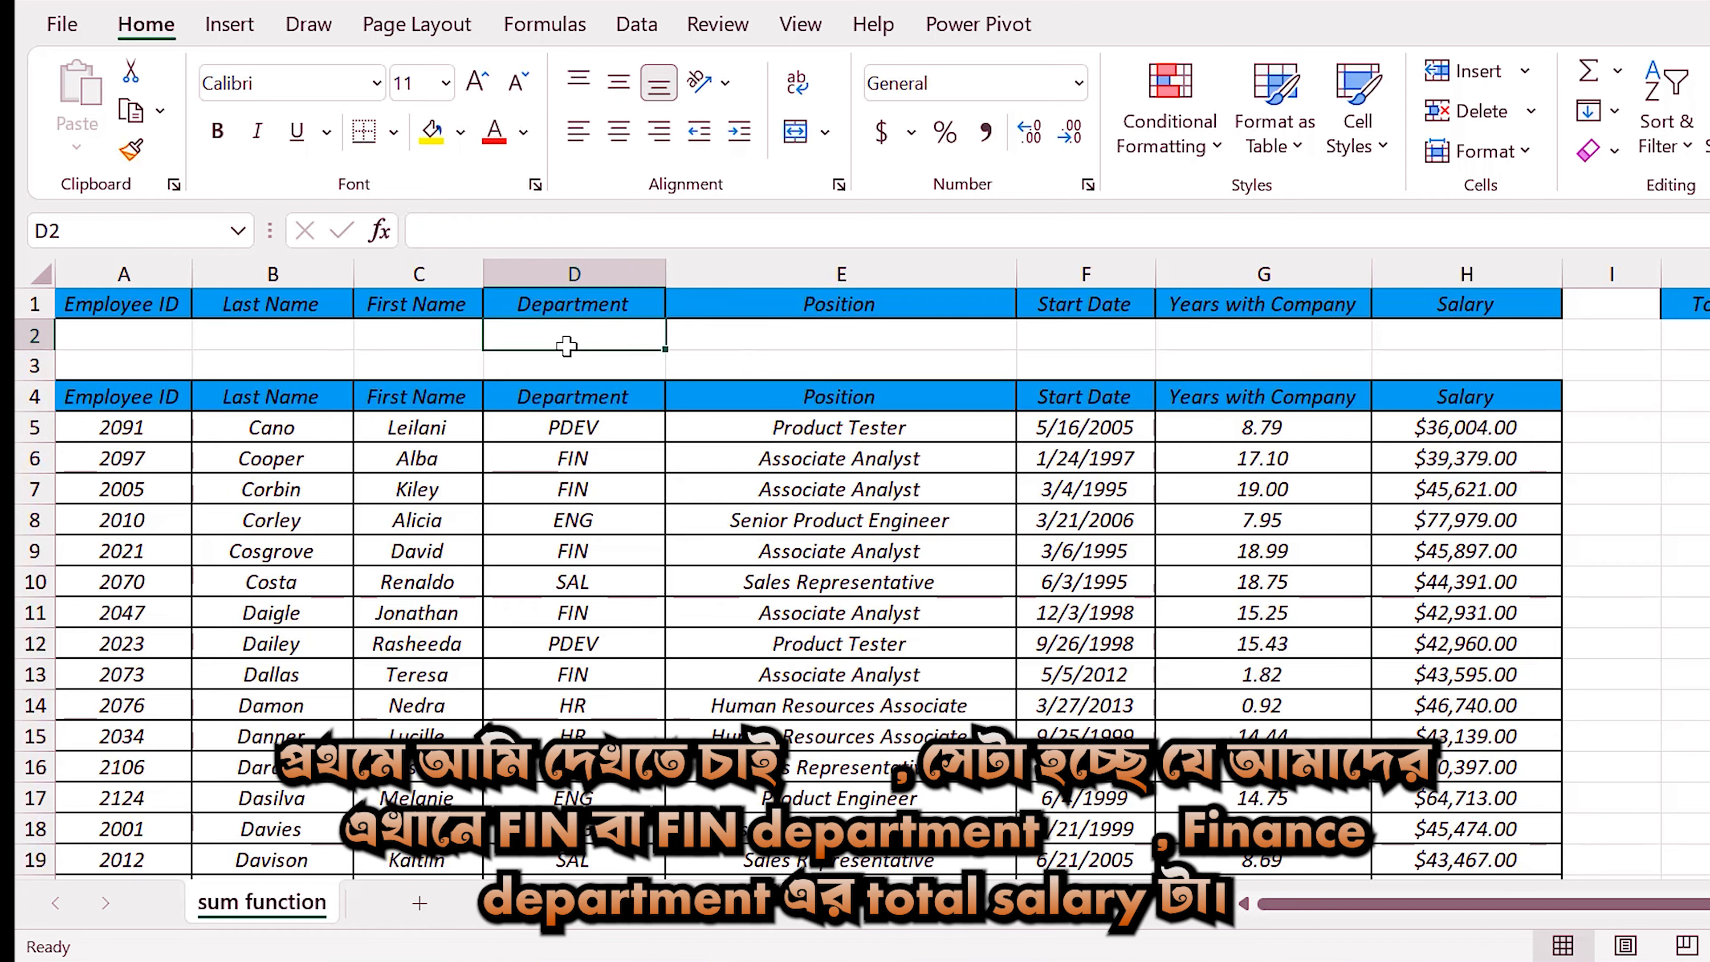
pyautogui.write('FIN')
pyautogui.press('Return')
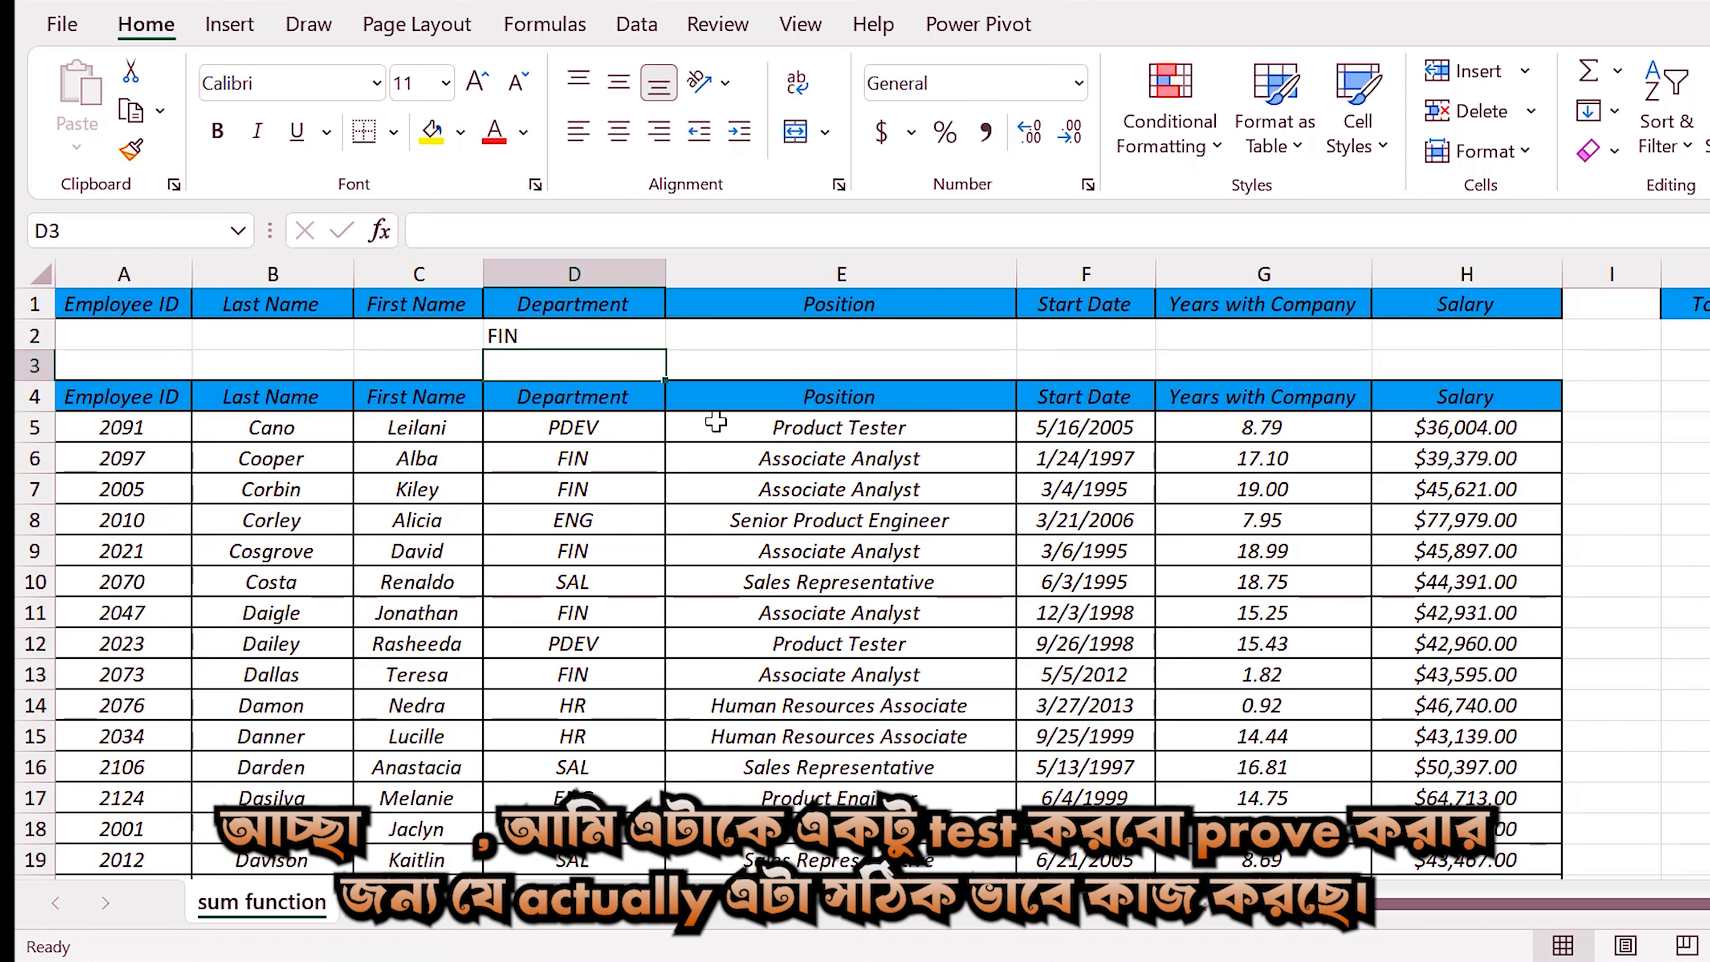
# Filter the employee table's Department column to FIN only and select the filtered Salary values to check their sum.
pyautogui.click(639, 398)
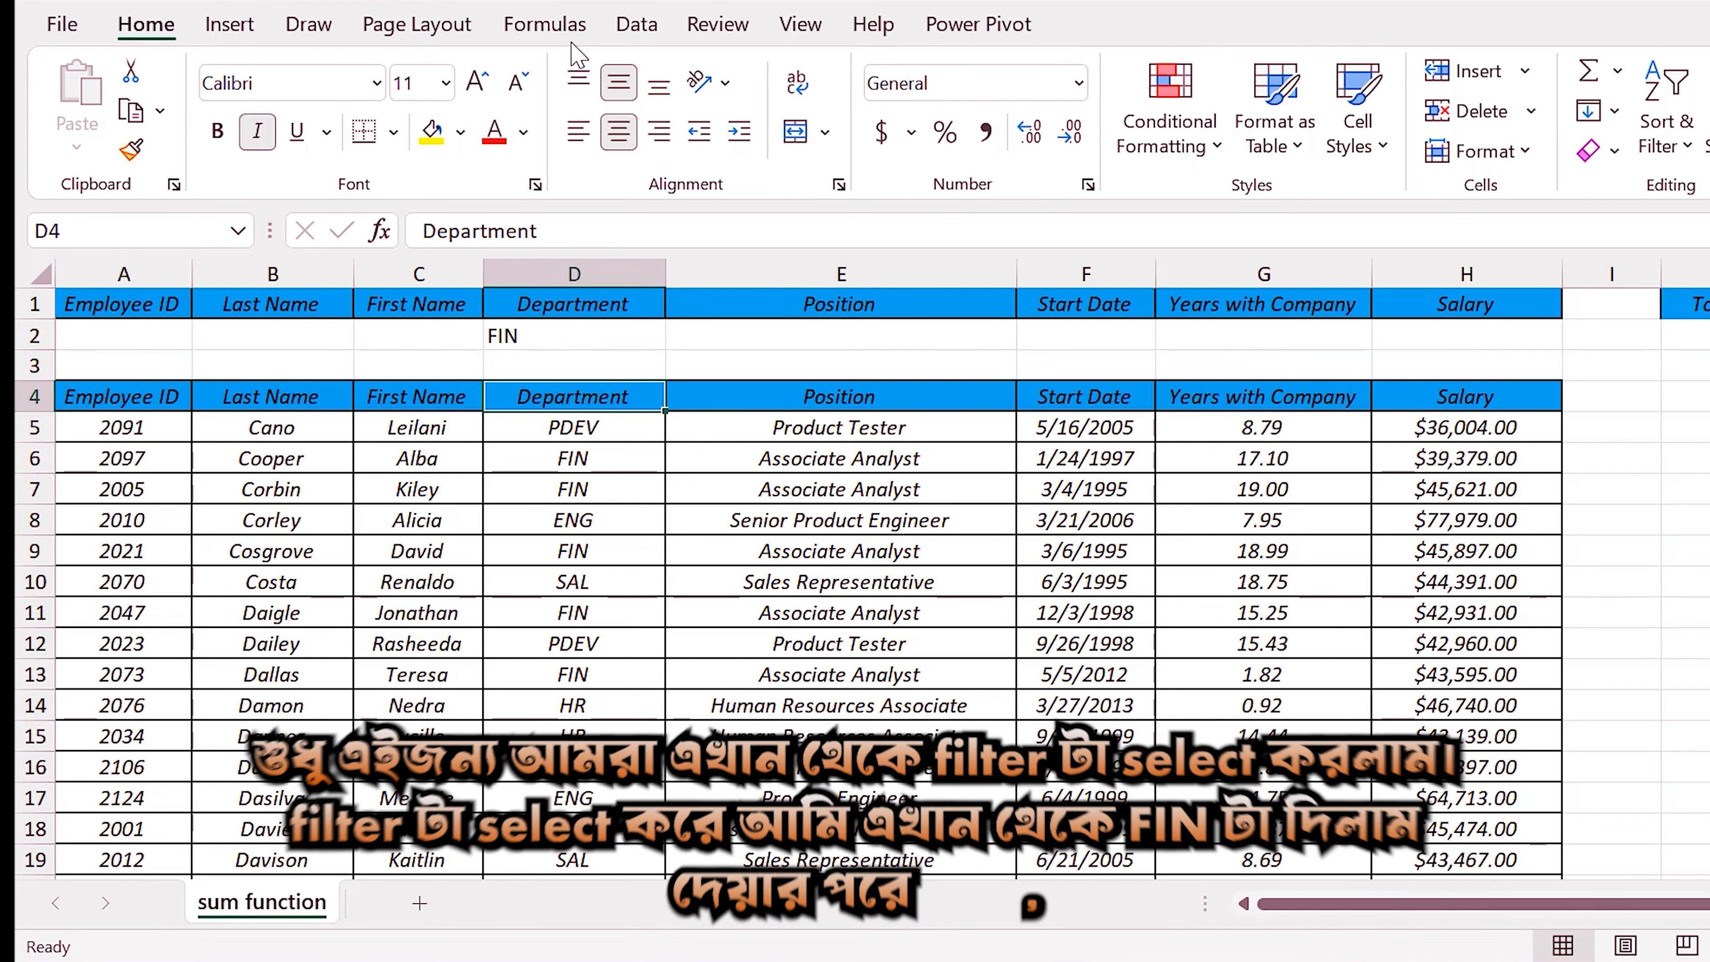
pyautogui.click(637, 27)
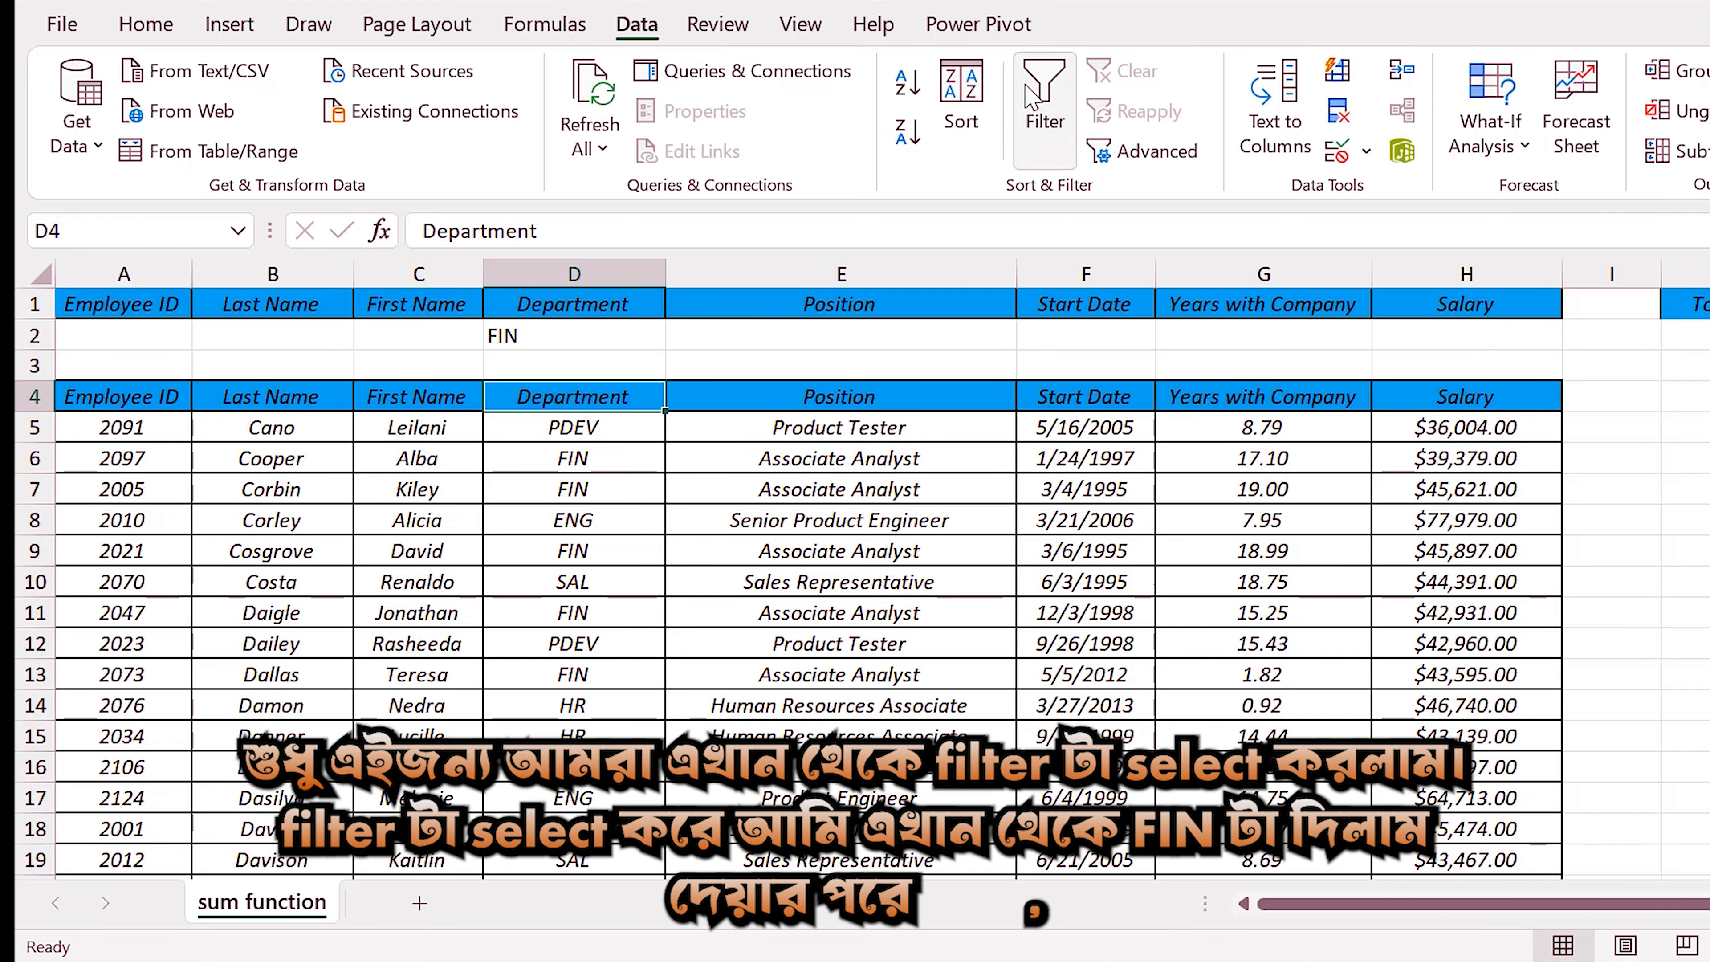
pyautogui.click(1044, 102)
pyautogui.click(652, 397)
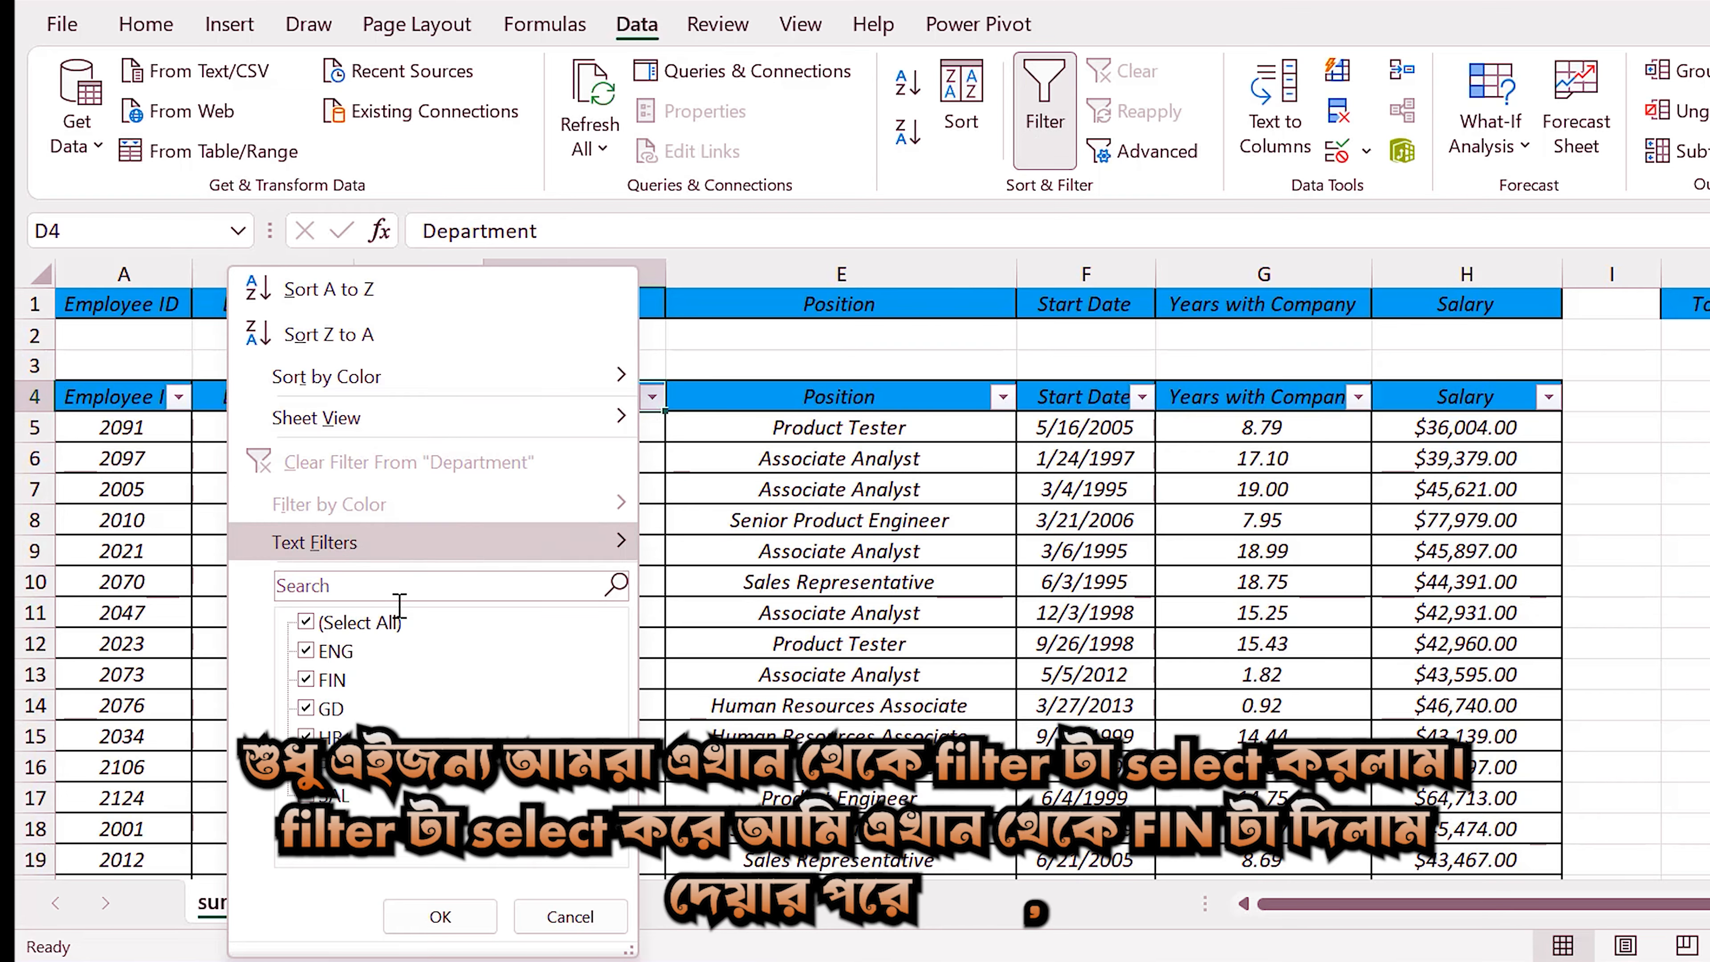
pyautogui.click(307, 623)
pyautogui.click(306, 679)
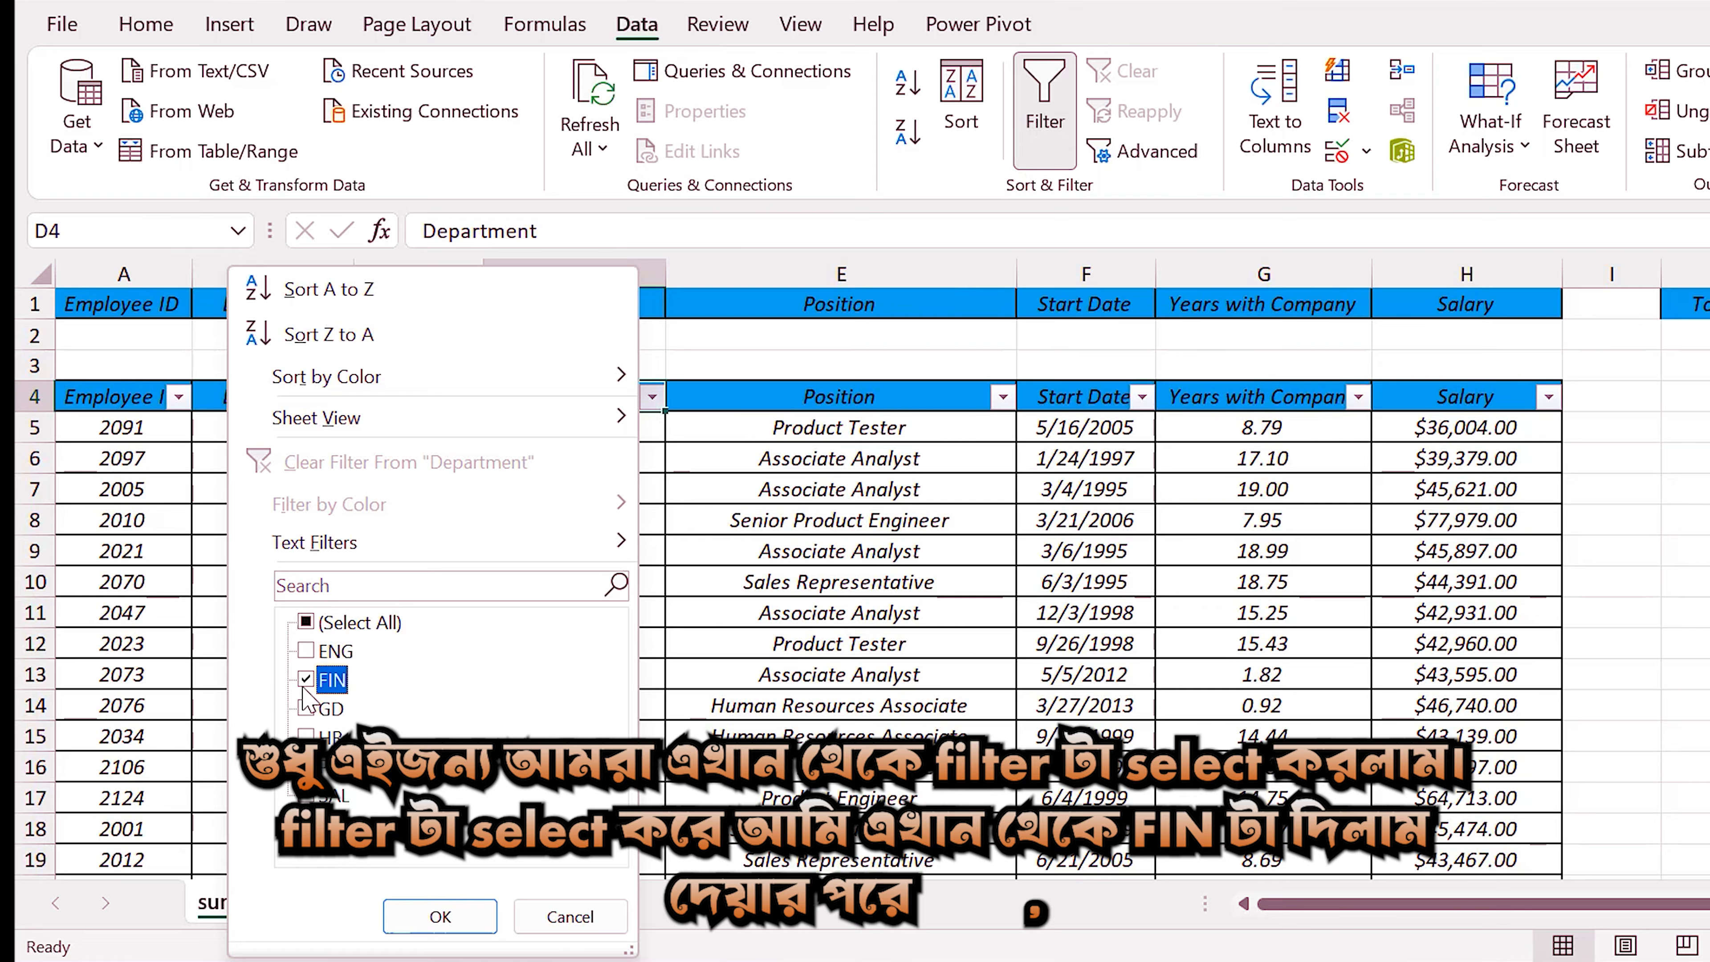
pyautogui.click(413, 917)
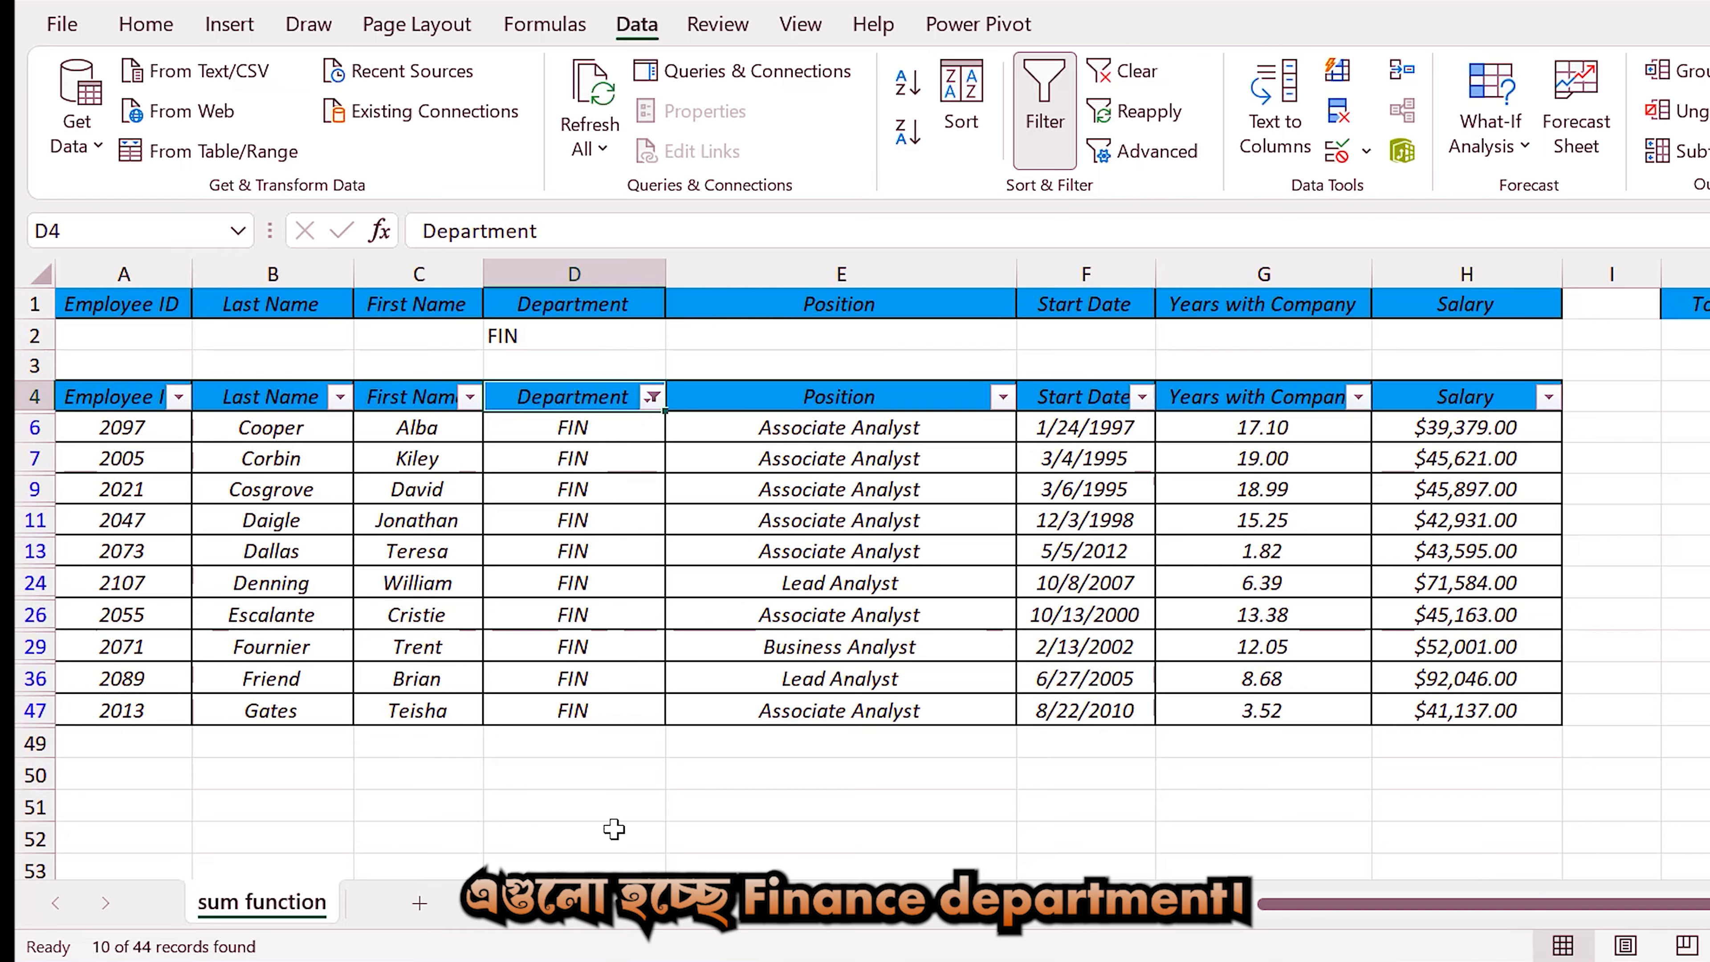
pyautogui.moveTo(1462, 438); pyautogui.dragTo(1470, 674)
pyautogui.moveTo(1470, 719); pyautogui.dragTo(1471, 725)
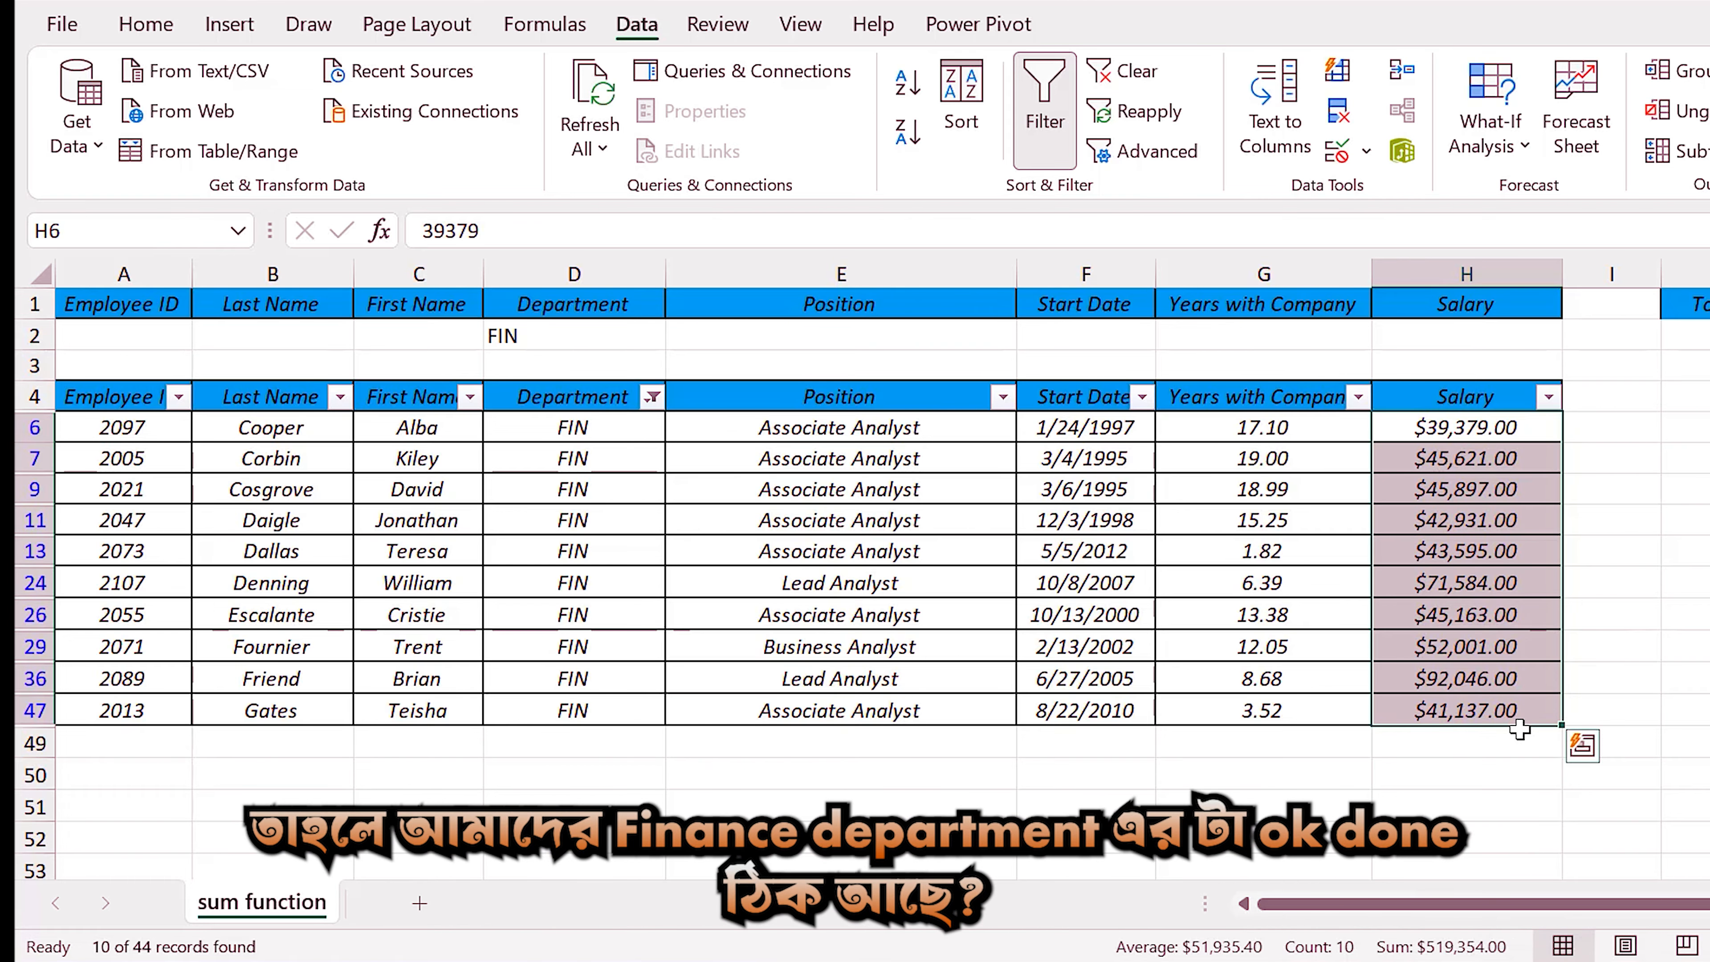
# Clear the table's Department filter and enter >15.00 as the Years with Company criterion in cell G2.
pyautogui.click(652, 397)
pyautogui.click(393, 465)
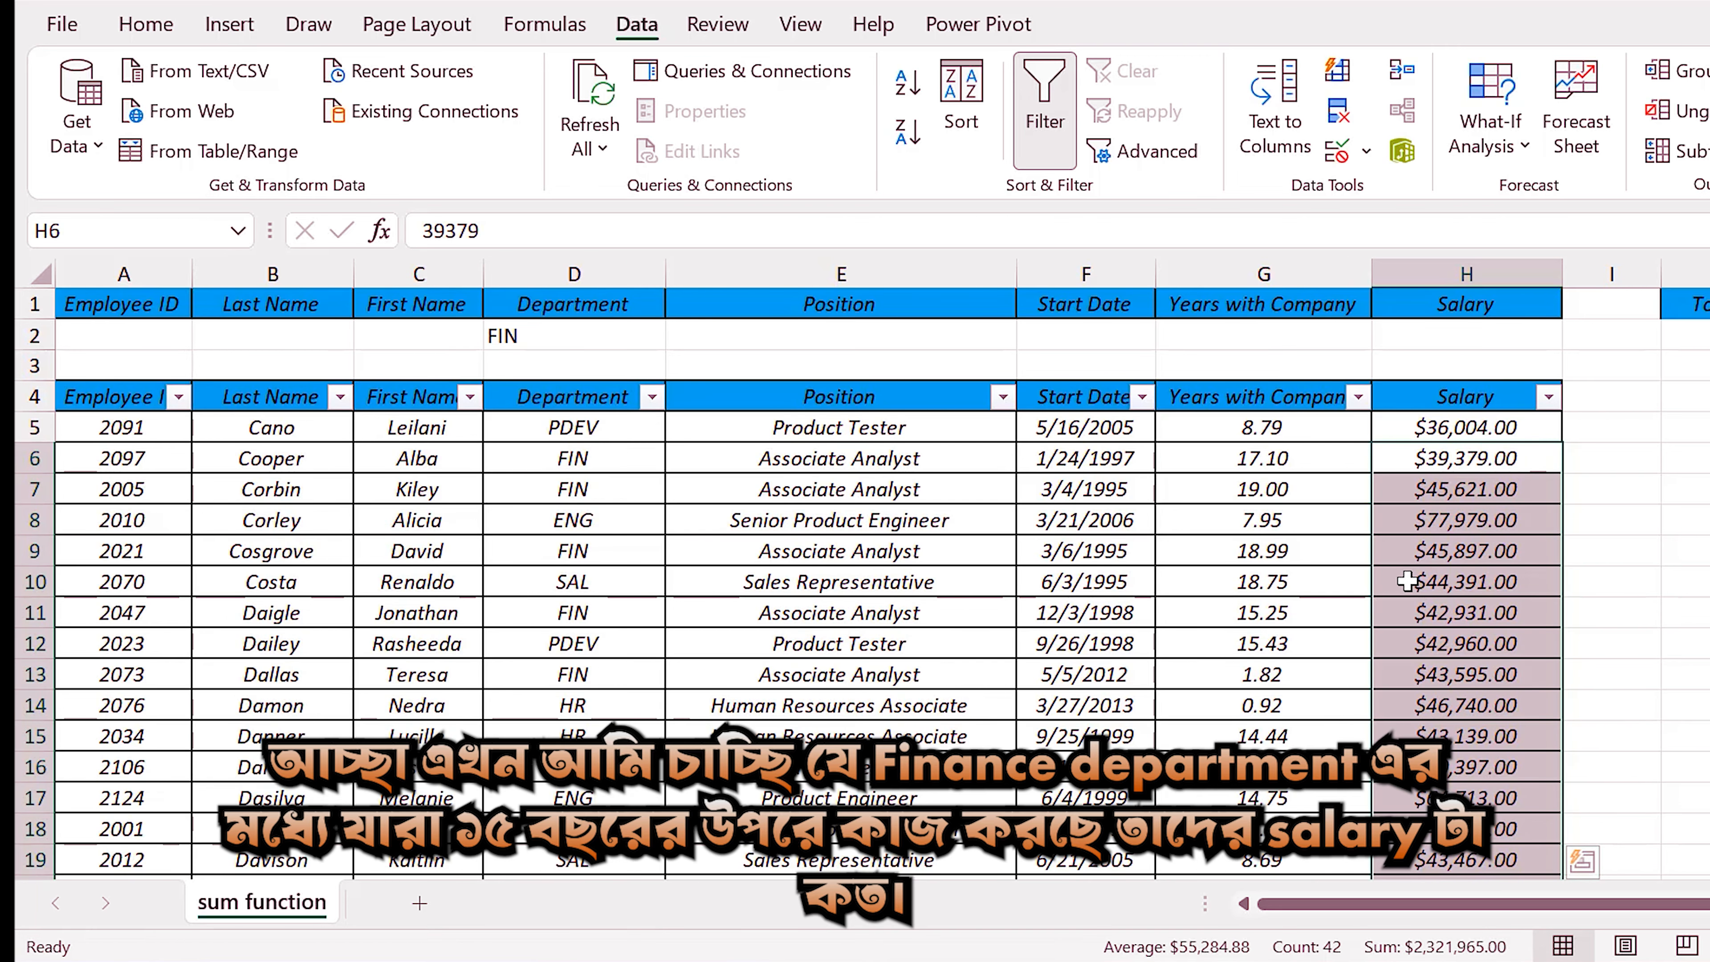
pyautogui.click(1293, 466)
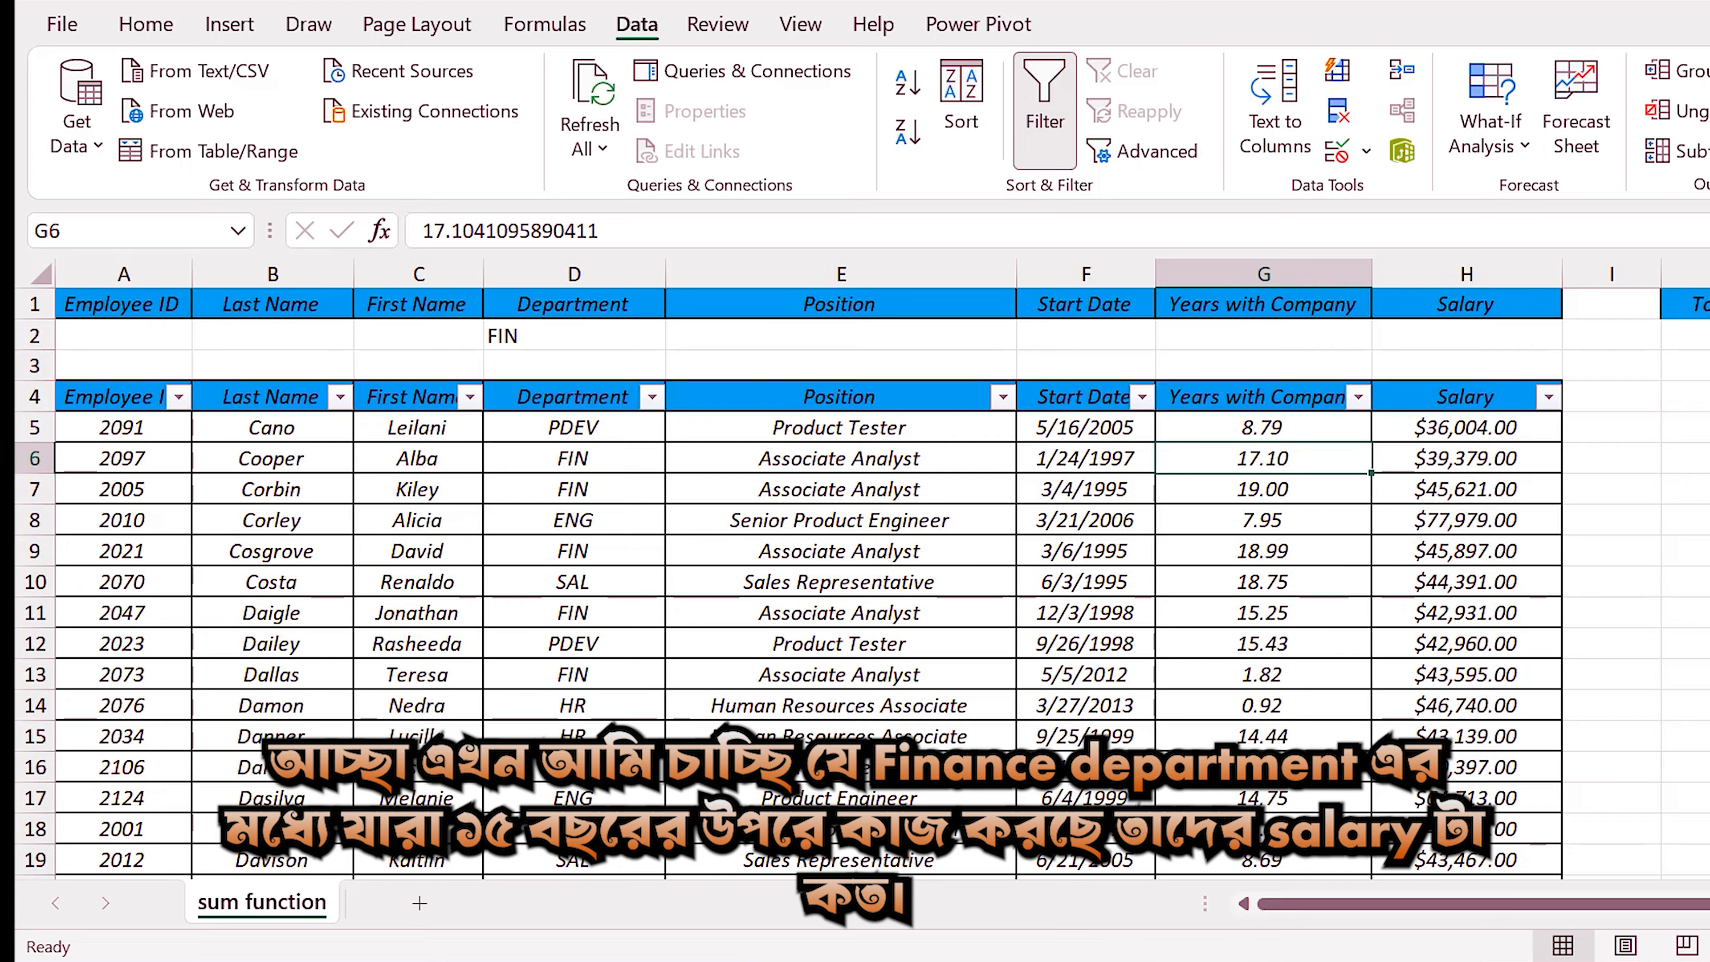
pyautogui.click(1296, 338)
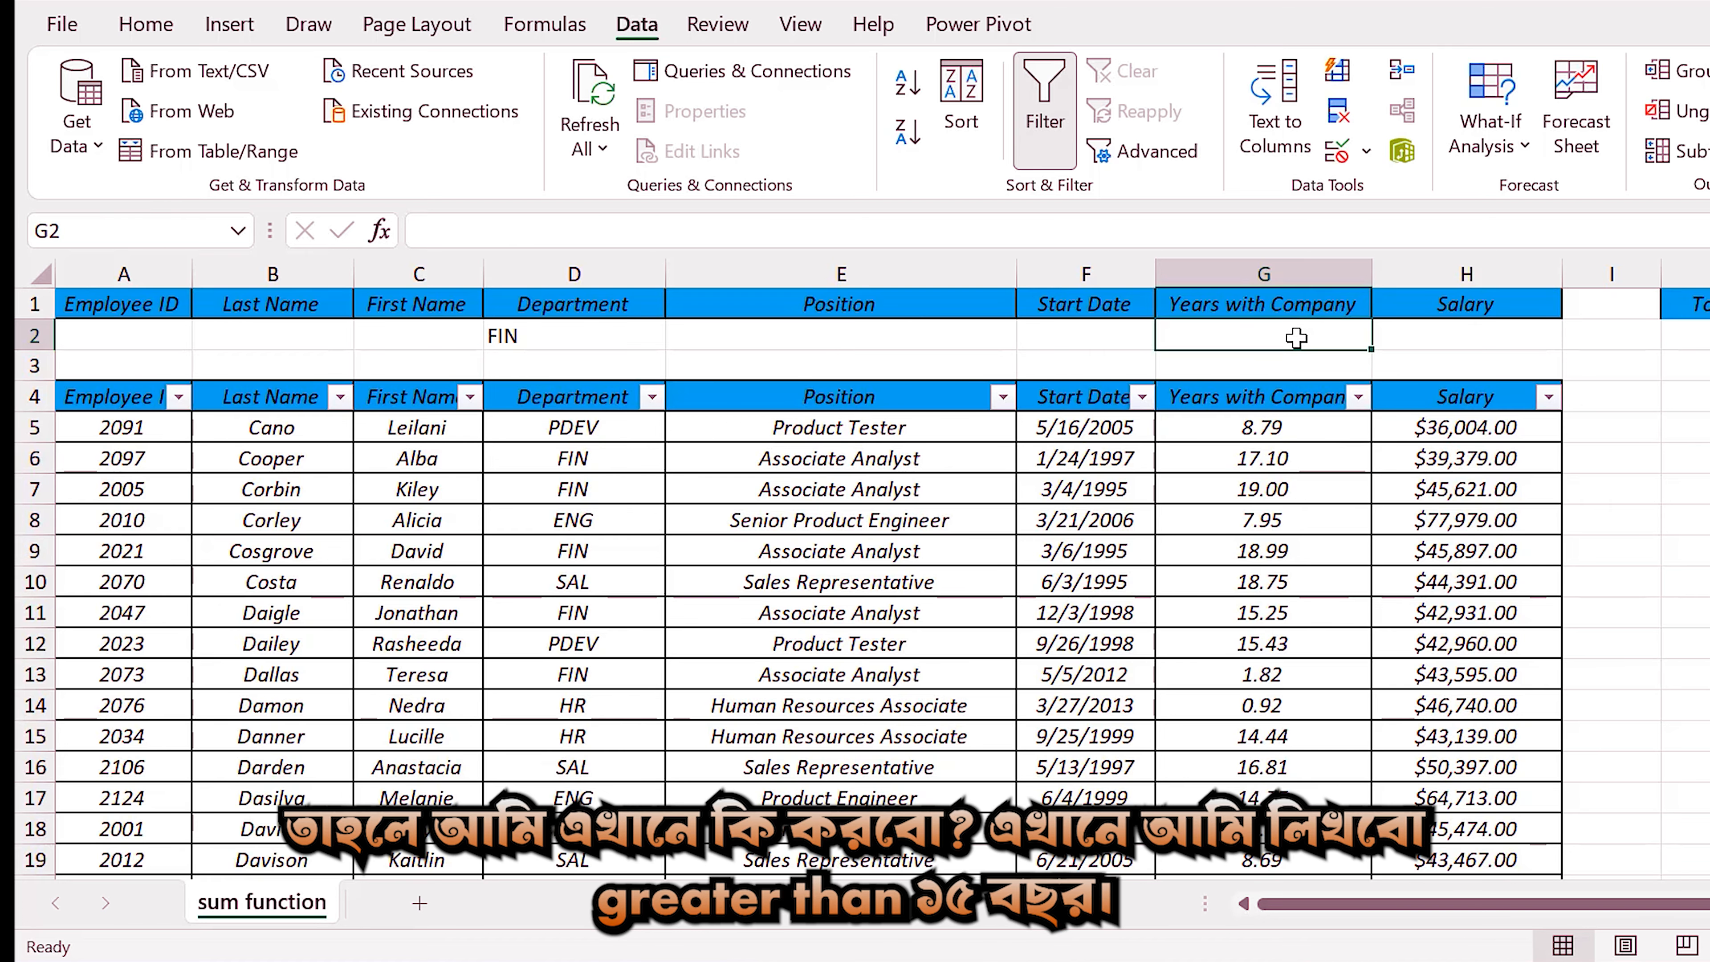
pyautogui.write('>')
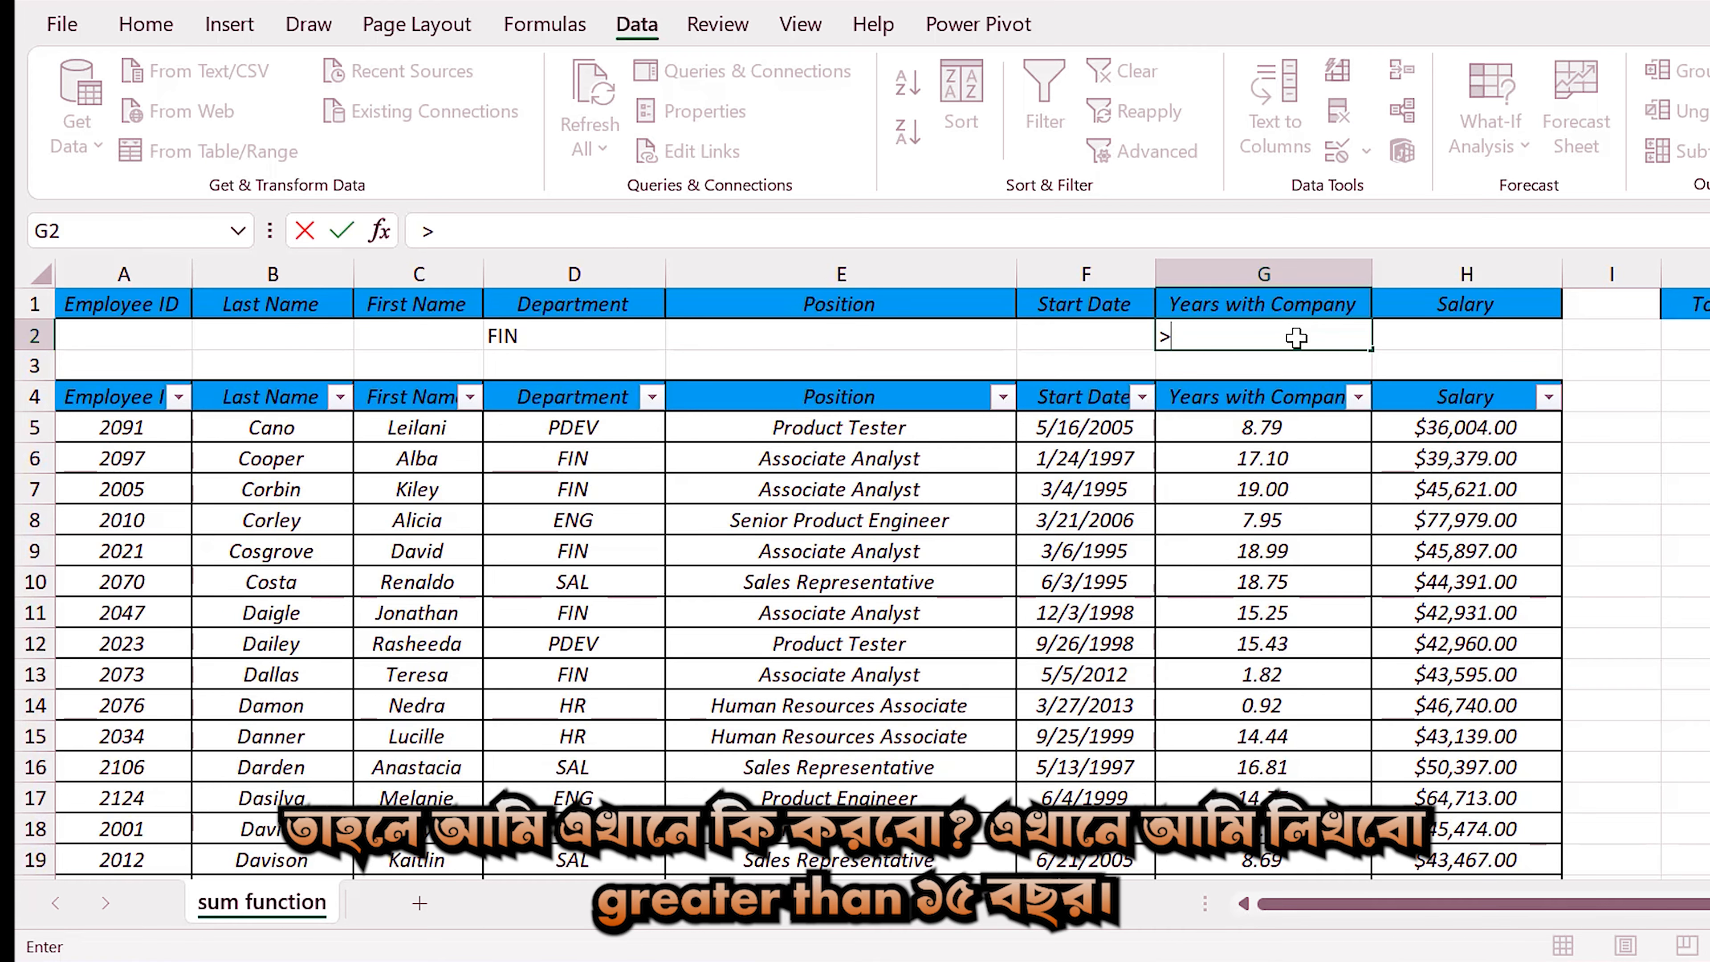
pyautogui.write('15.00')
pyautogui.press('Return')
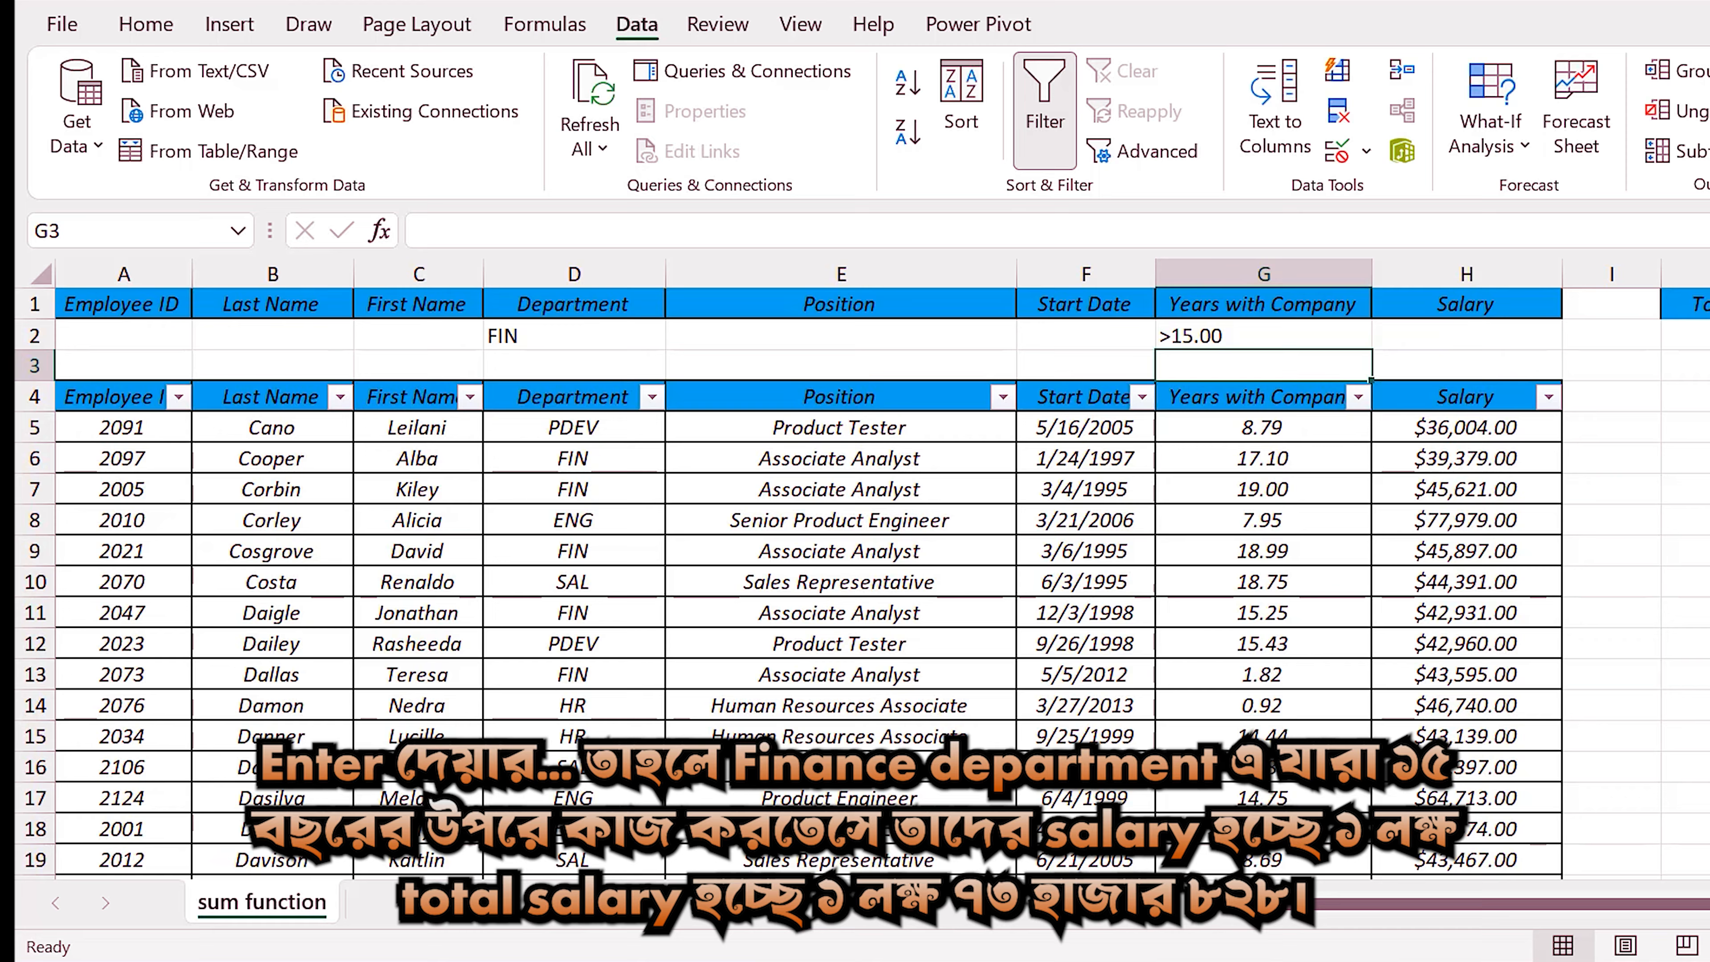
# Filter the employee table's Years with Company column to values greater than 15.00.
pyautogui.click(1358, 397)
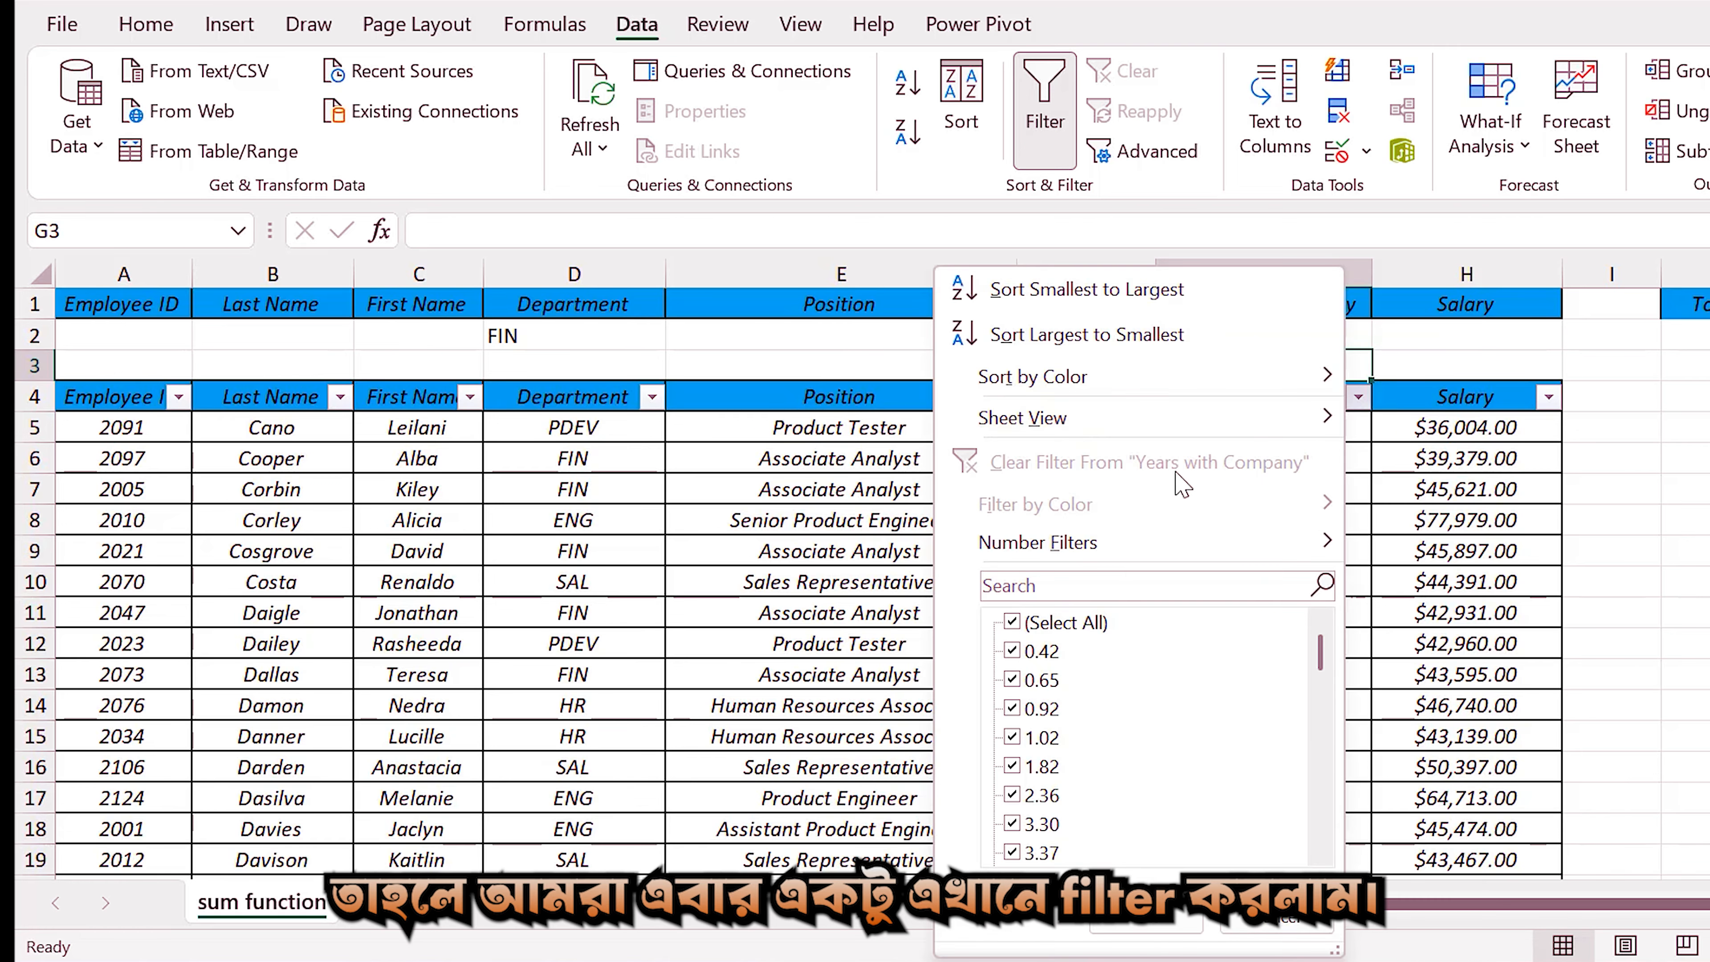
pyautogui.moveTo(1121, 556)
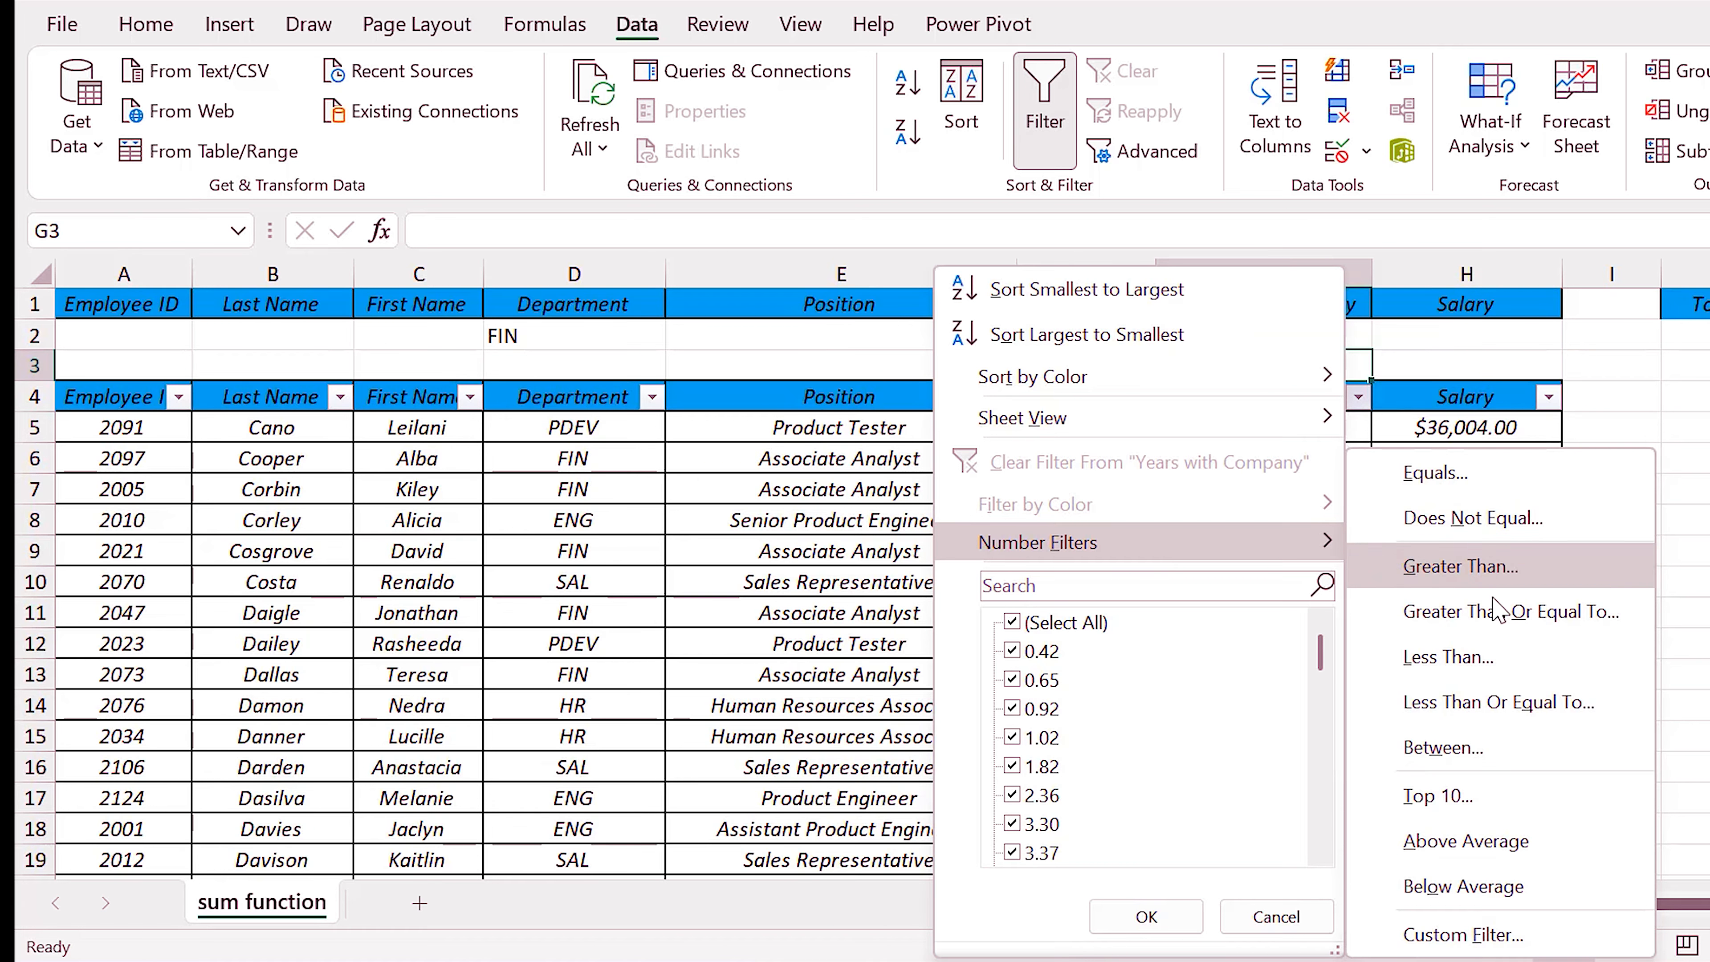
pyautogui.click(1481, 566)
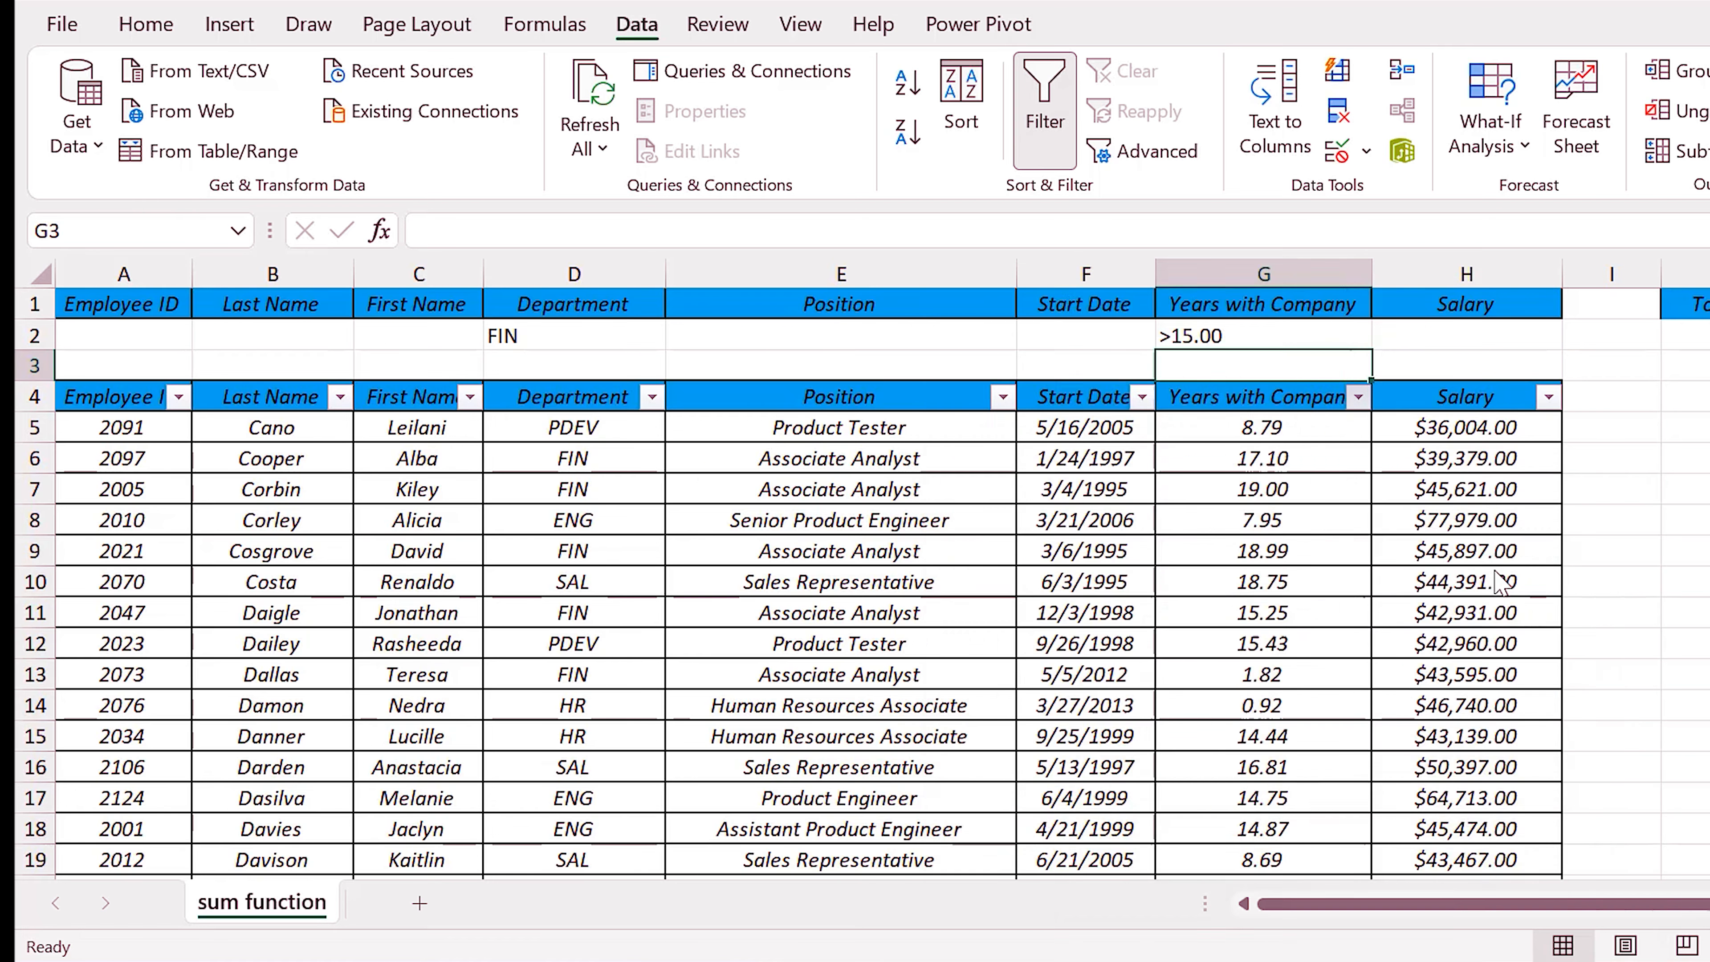
pyautogui.moveTo(1076, 472); pyautogui.dragTo(1115, 639)
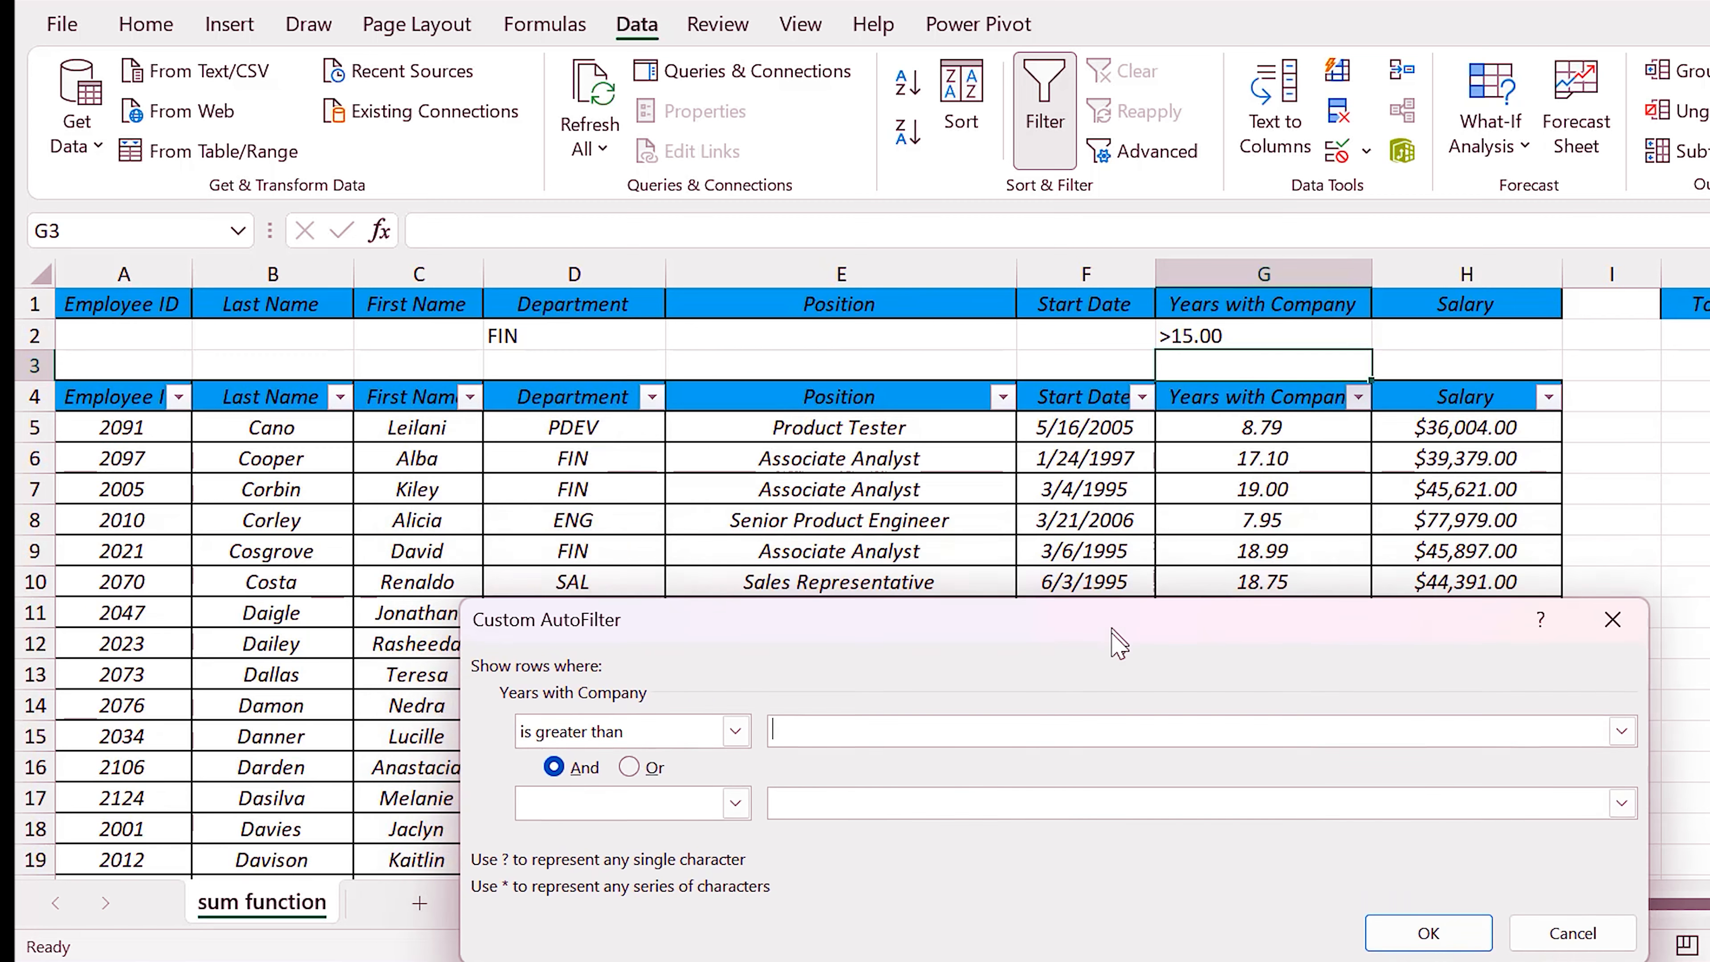
pyautogui.write('15.00')
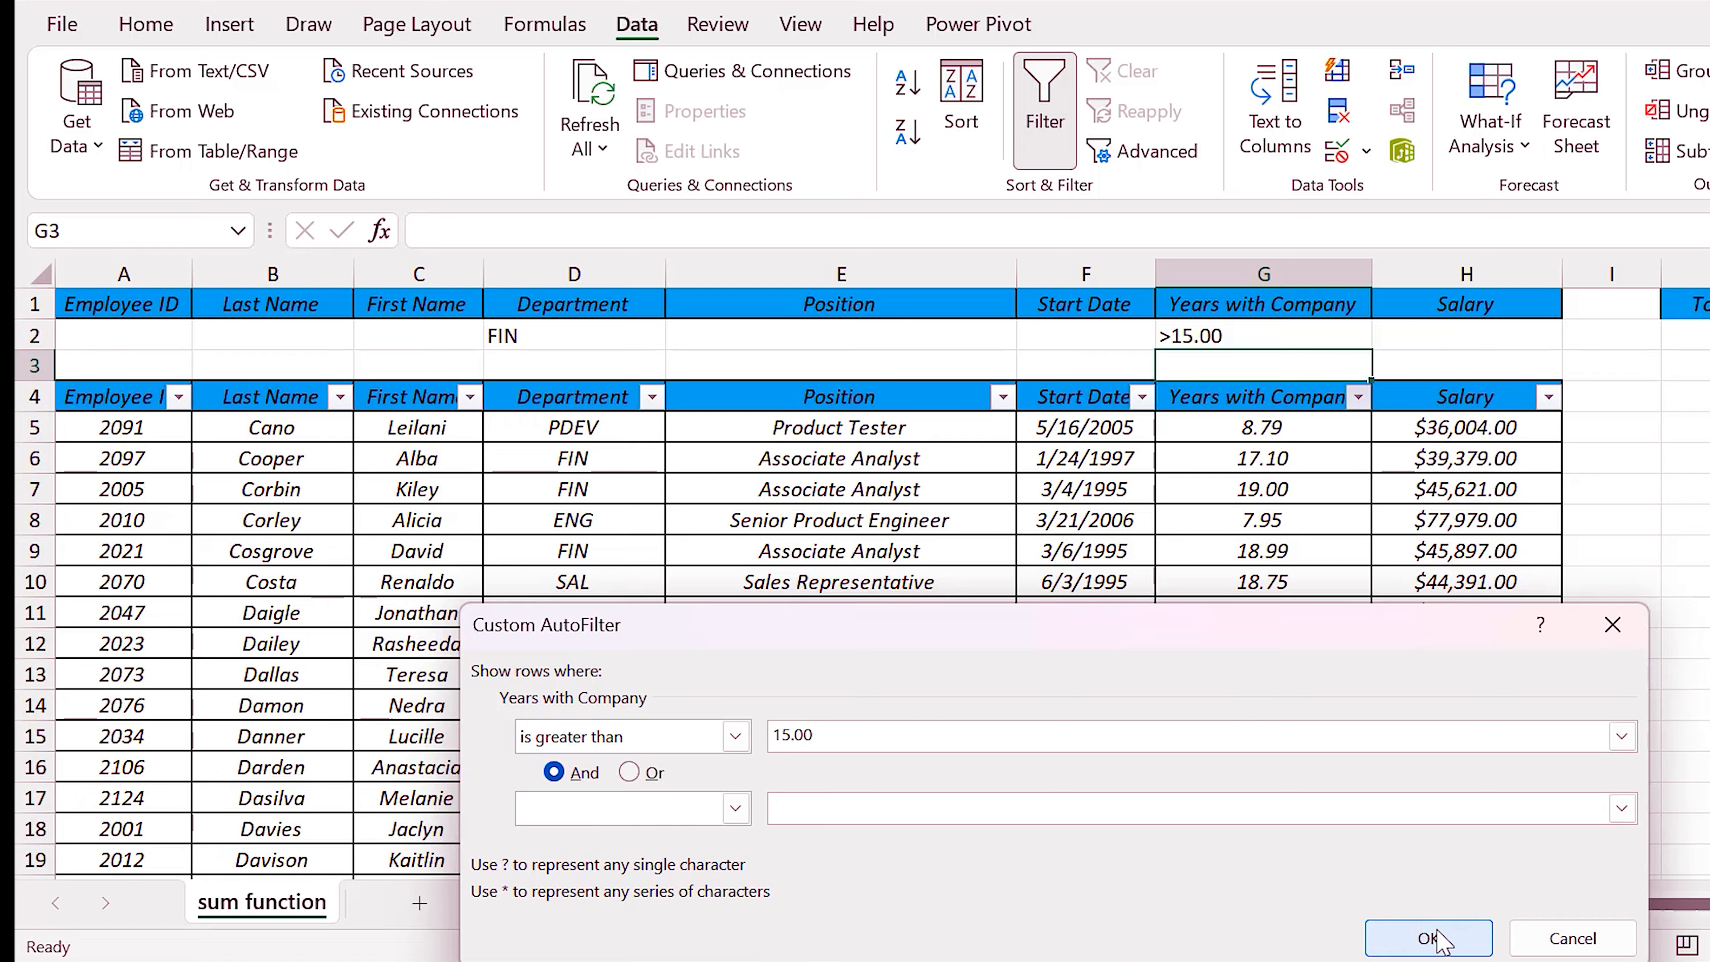
pyautogui.click(1465, 944)
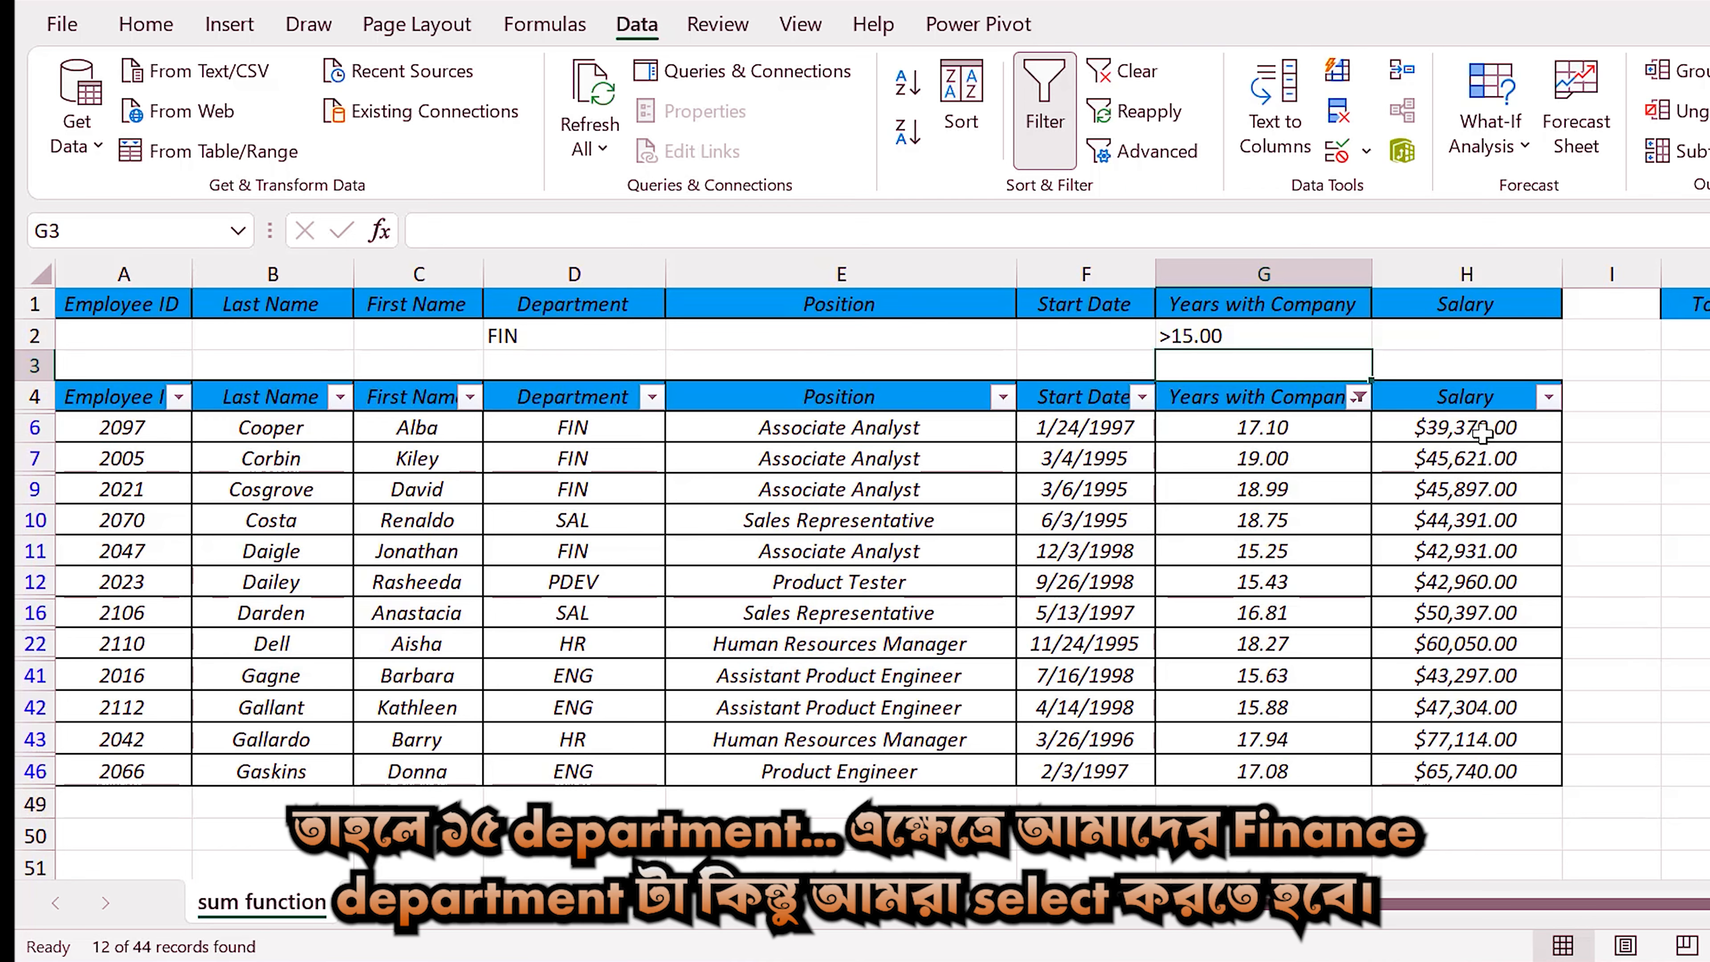
# Filter the Department column to FIN only and select the remaining Salary values to check their sum.
pyautogui.click(651, 396)
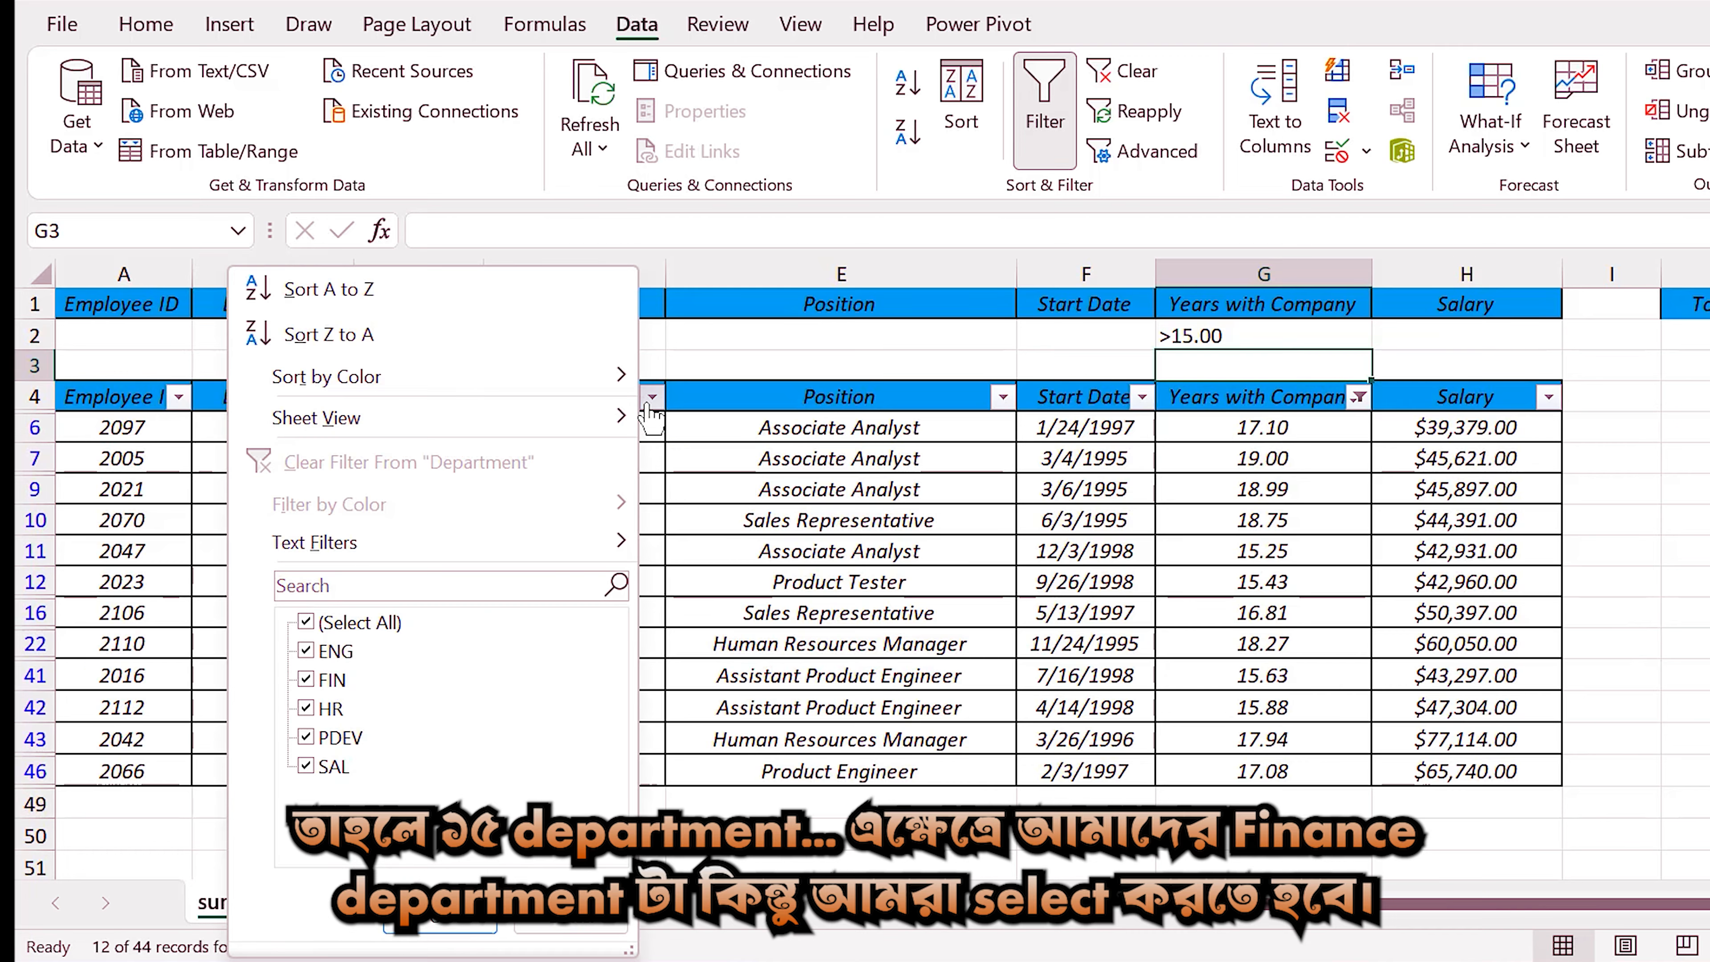
pyautogui.click(292, 620)
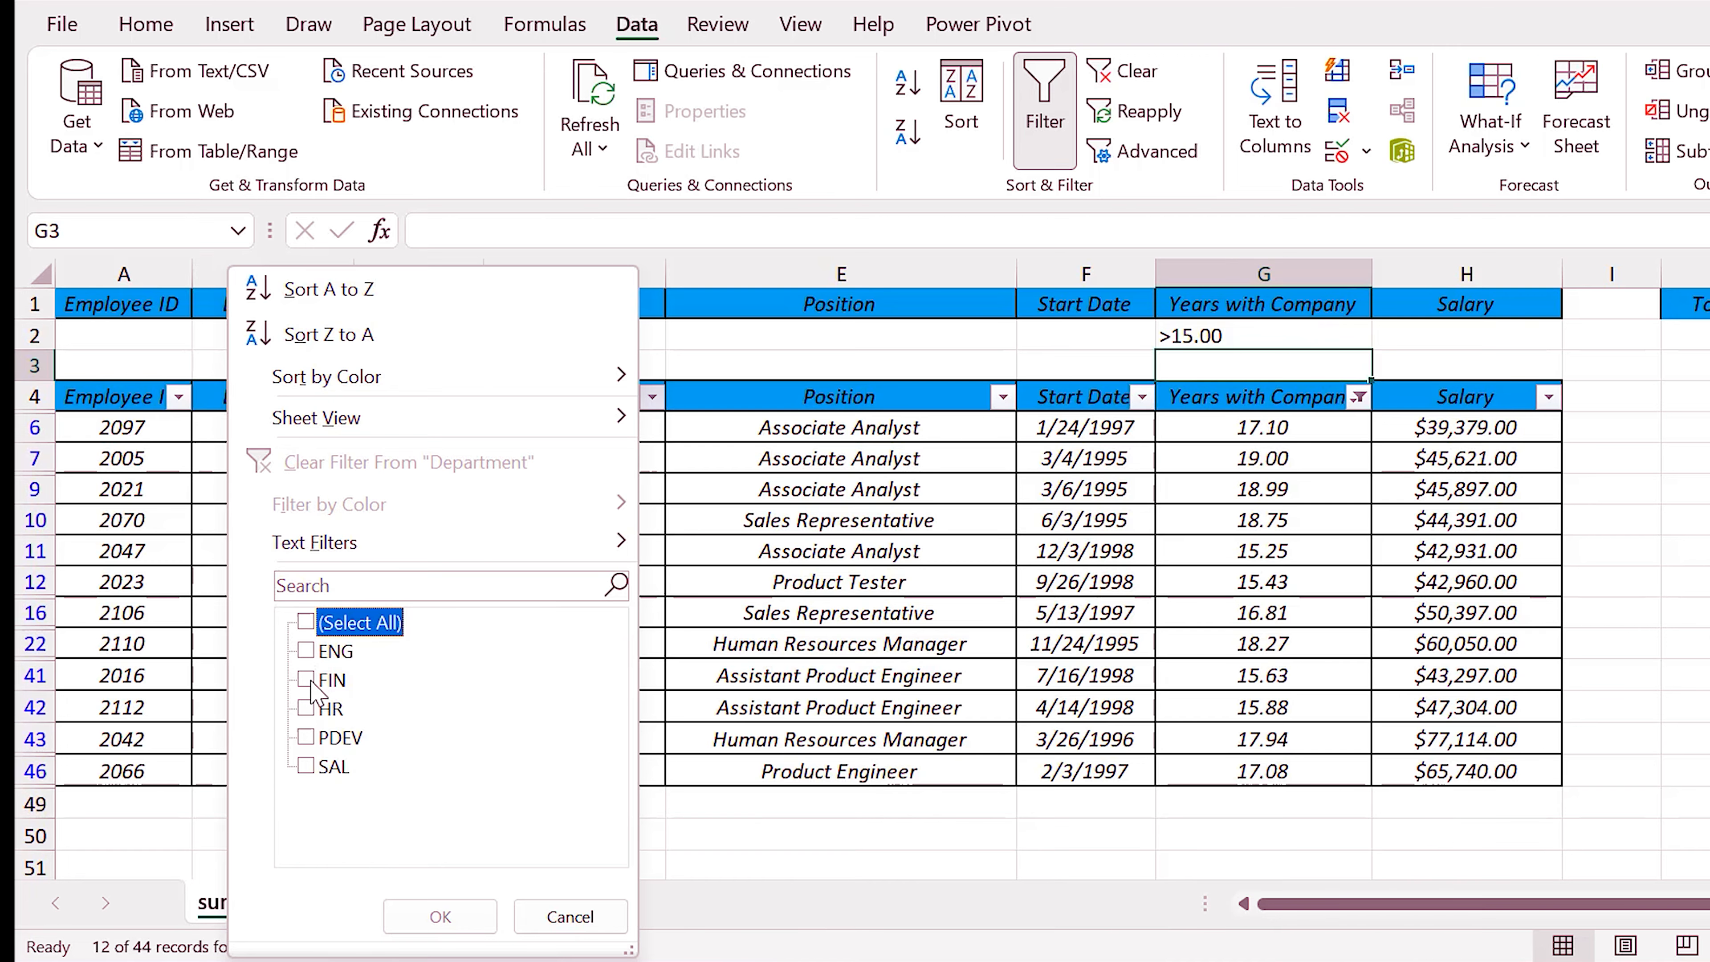
pyautogui.click(317, 679)
pyautogui.click(439, 916)
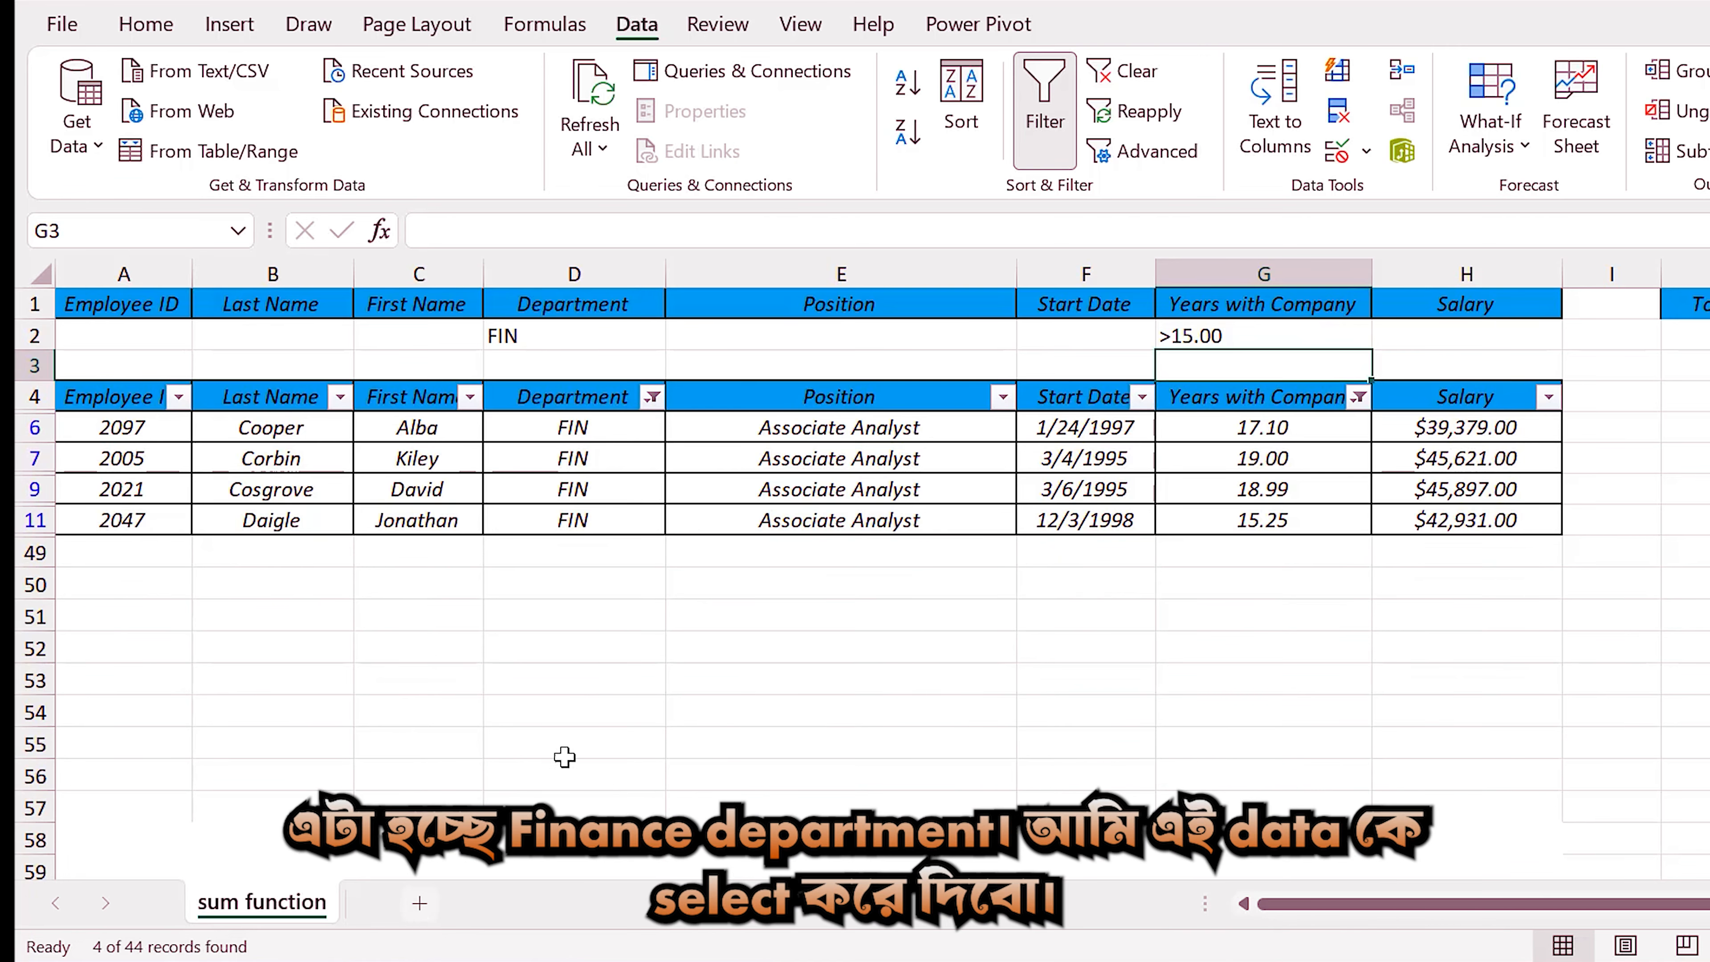
pyautogui.moveTo(1490, 421); pyautogui.dragTo(1475, 522)
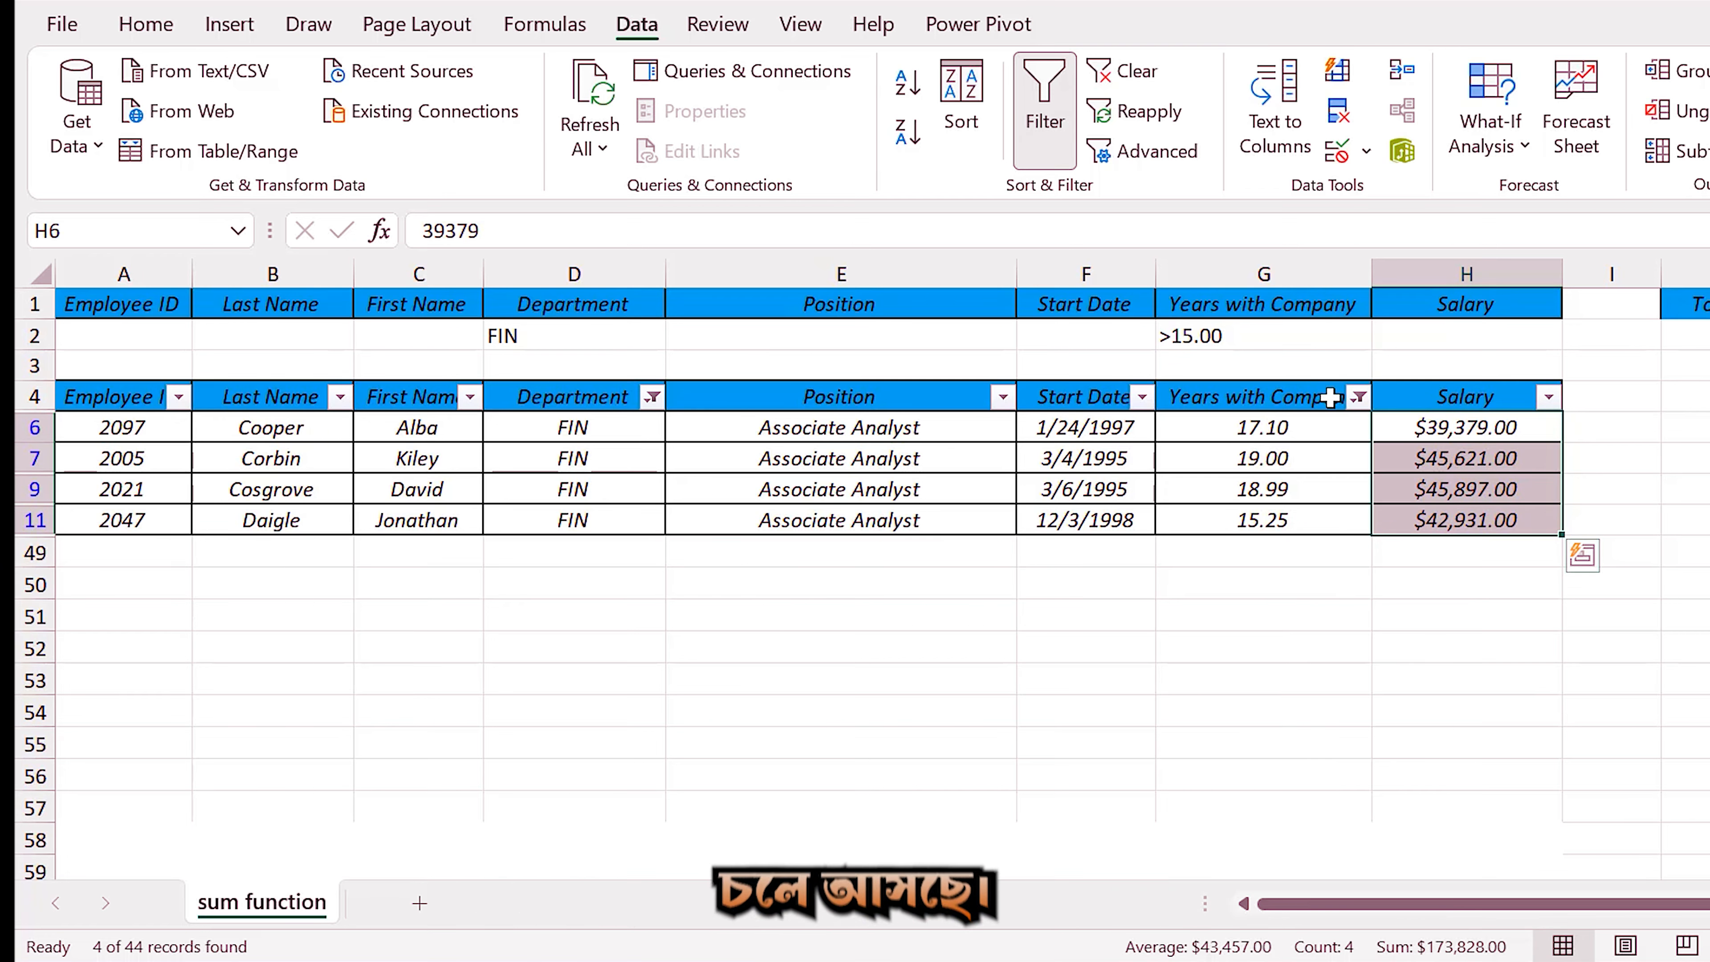
# Clear the filters from the Years with Company and Department columns.
pyautogui.click(1359, 397)
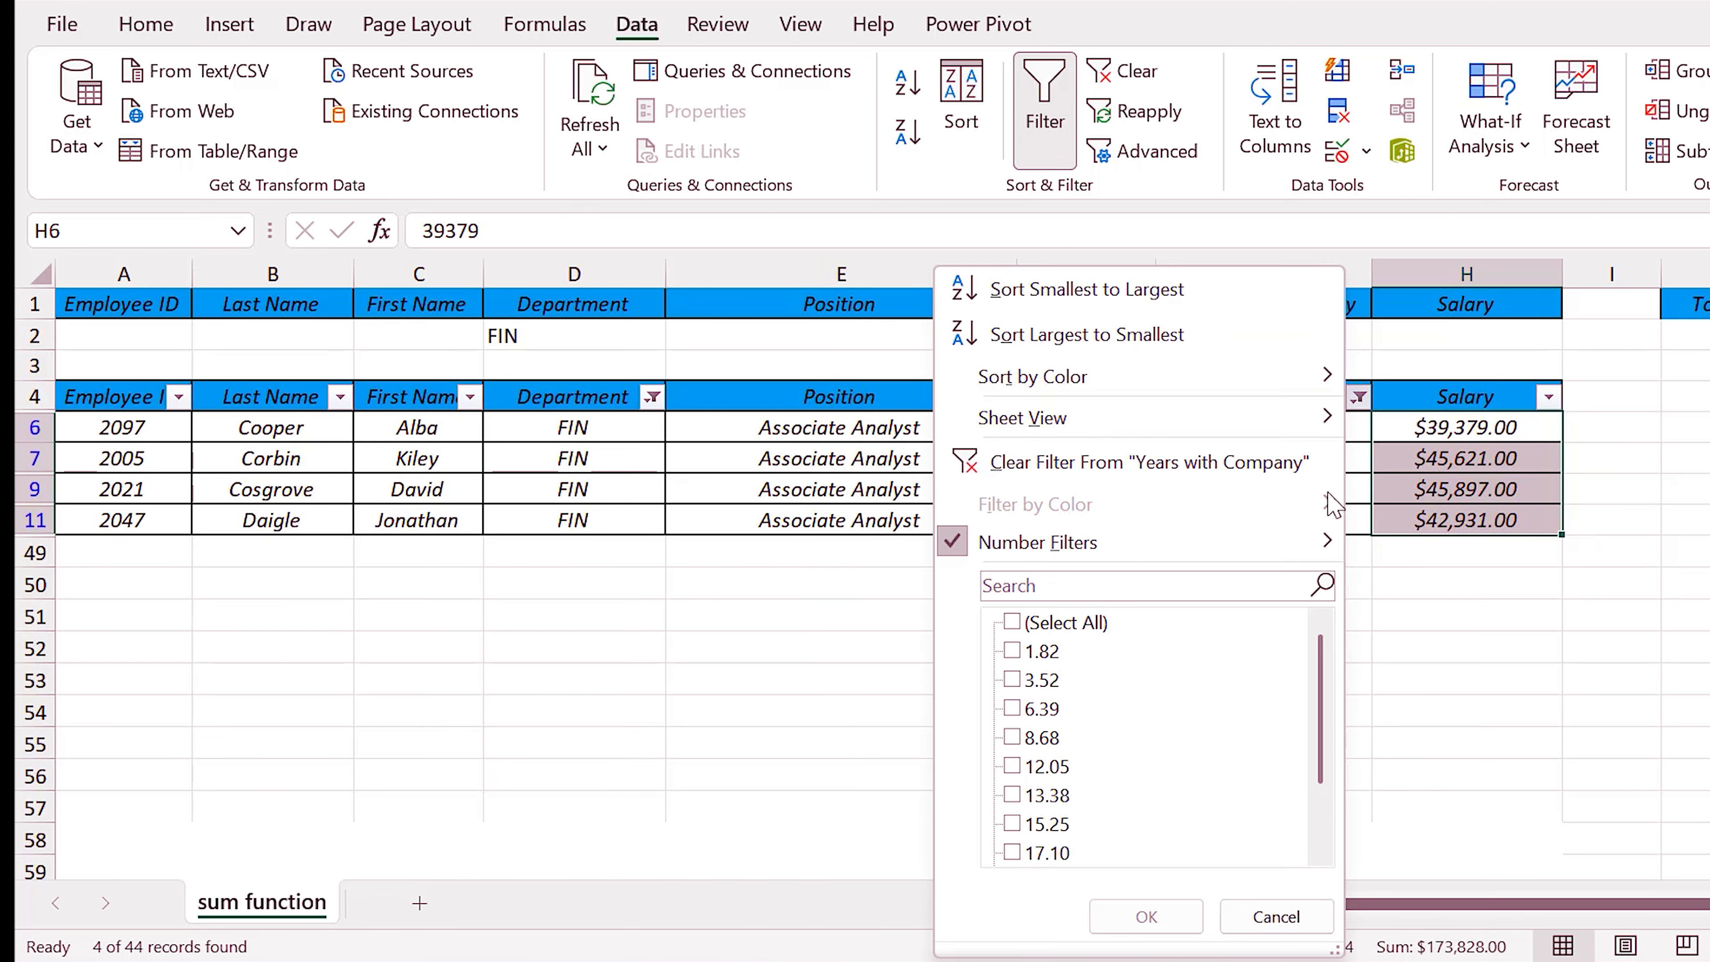
pyautogui.click(1078, 463)
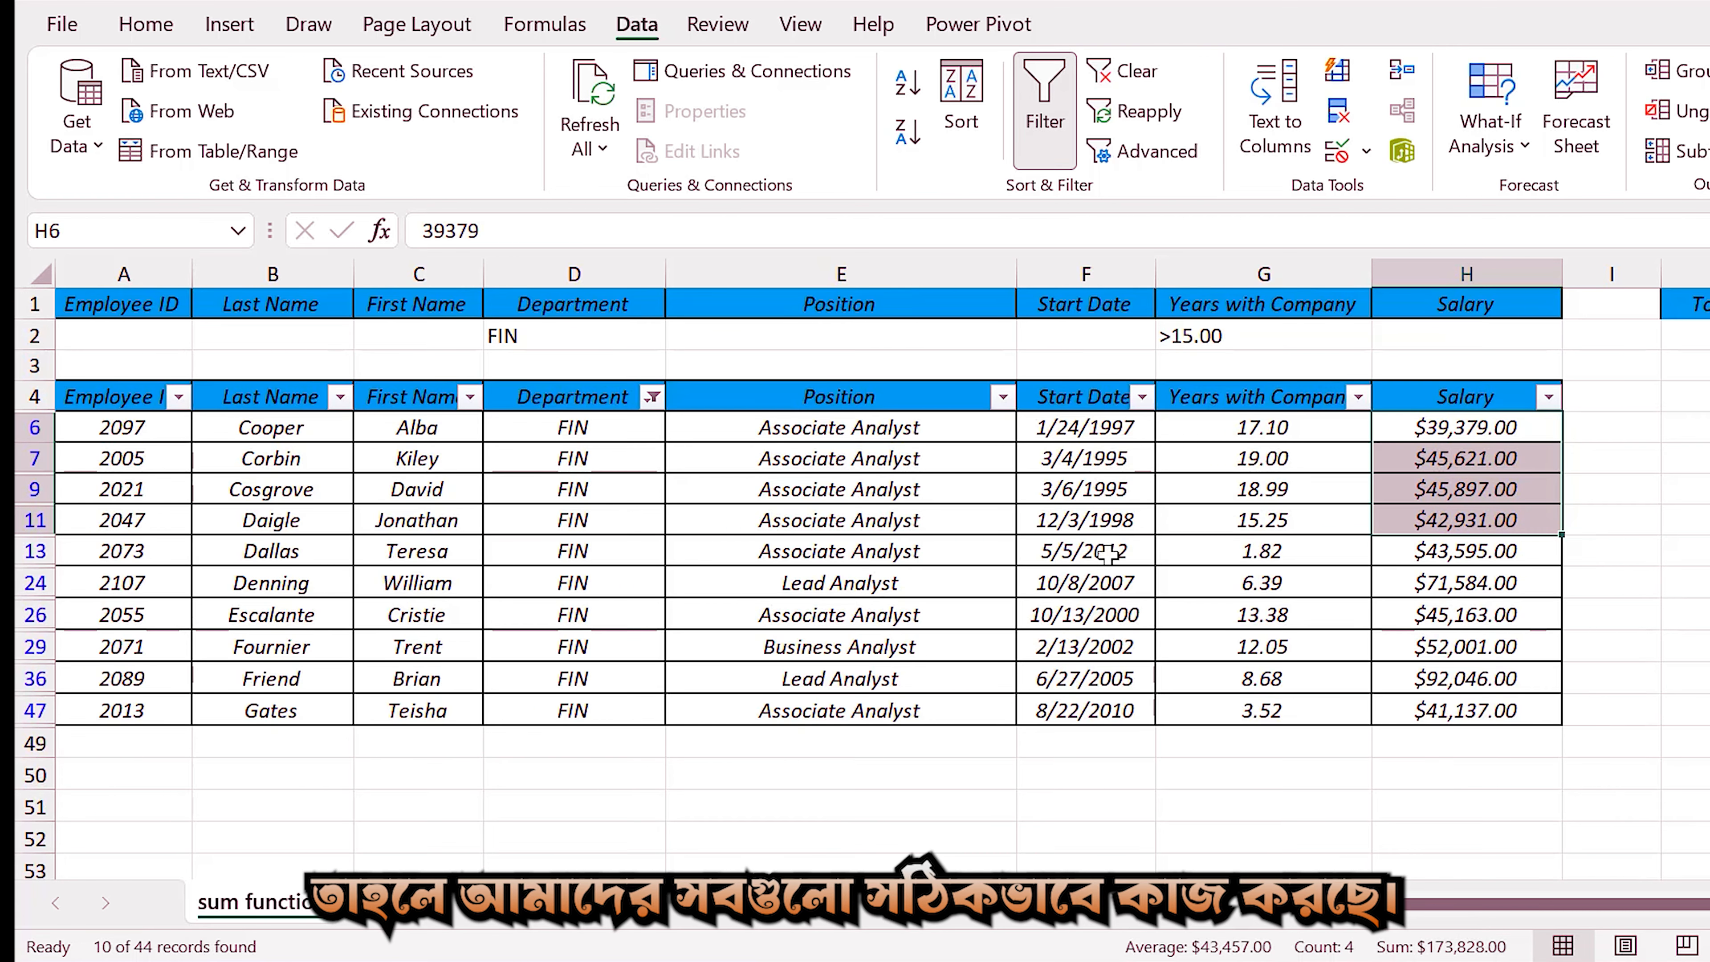
pyautogui.click(652, 397)
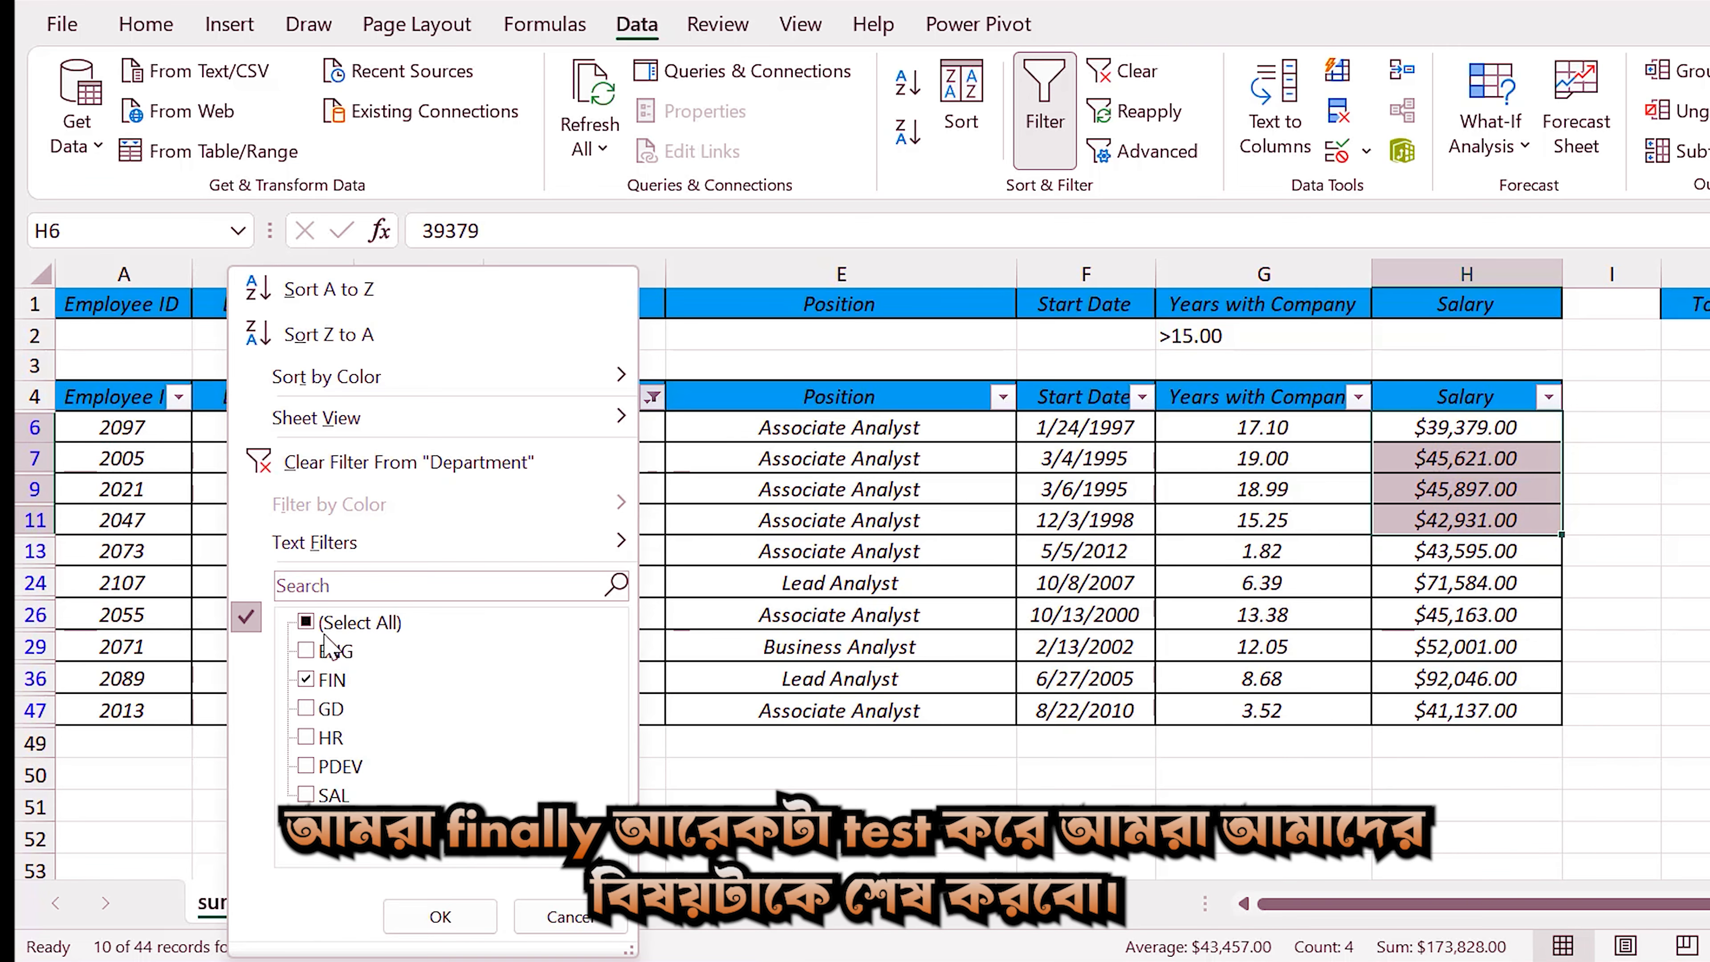
pyautogui.click(384, 465)
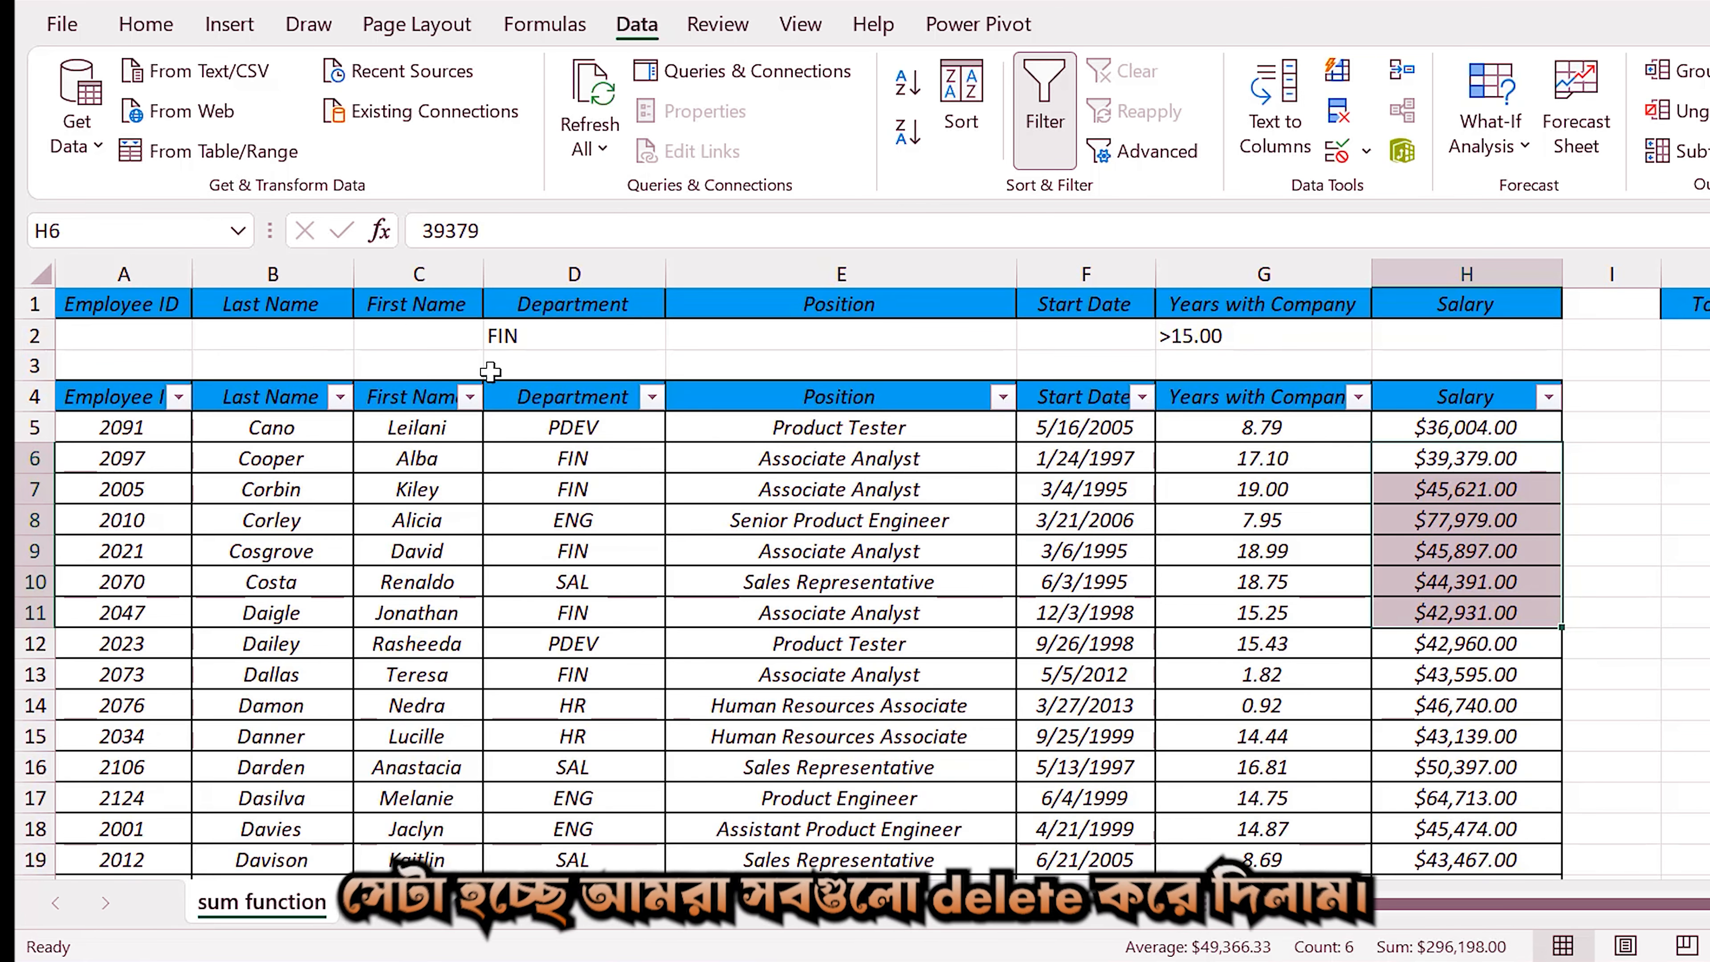
# Delete the Department criterion in D2 and the Years with Company criterion in G2.
pyautogui.click(506, 335)
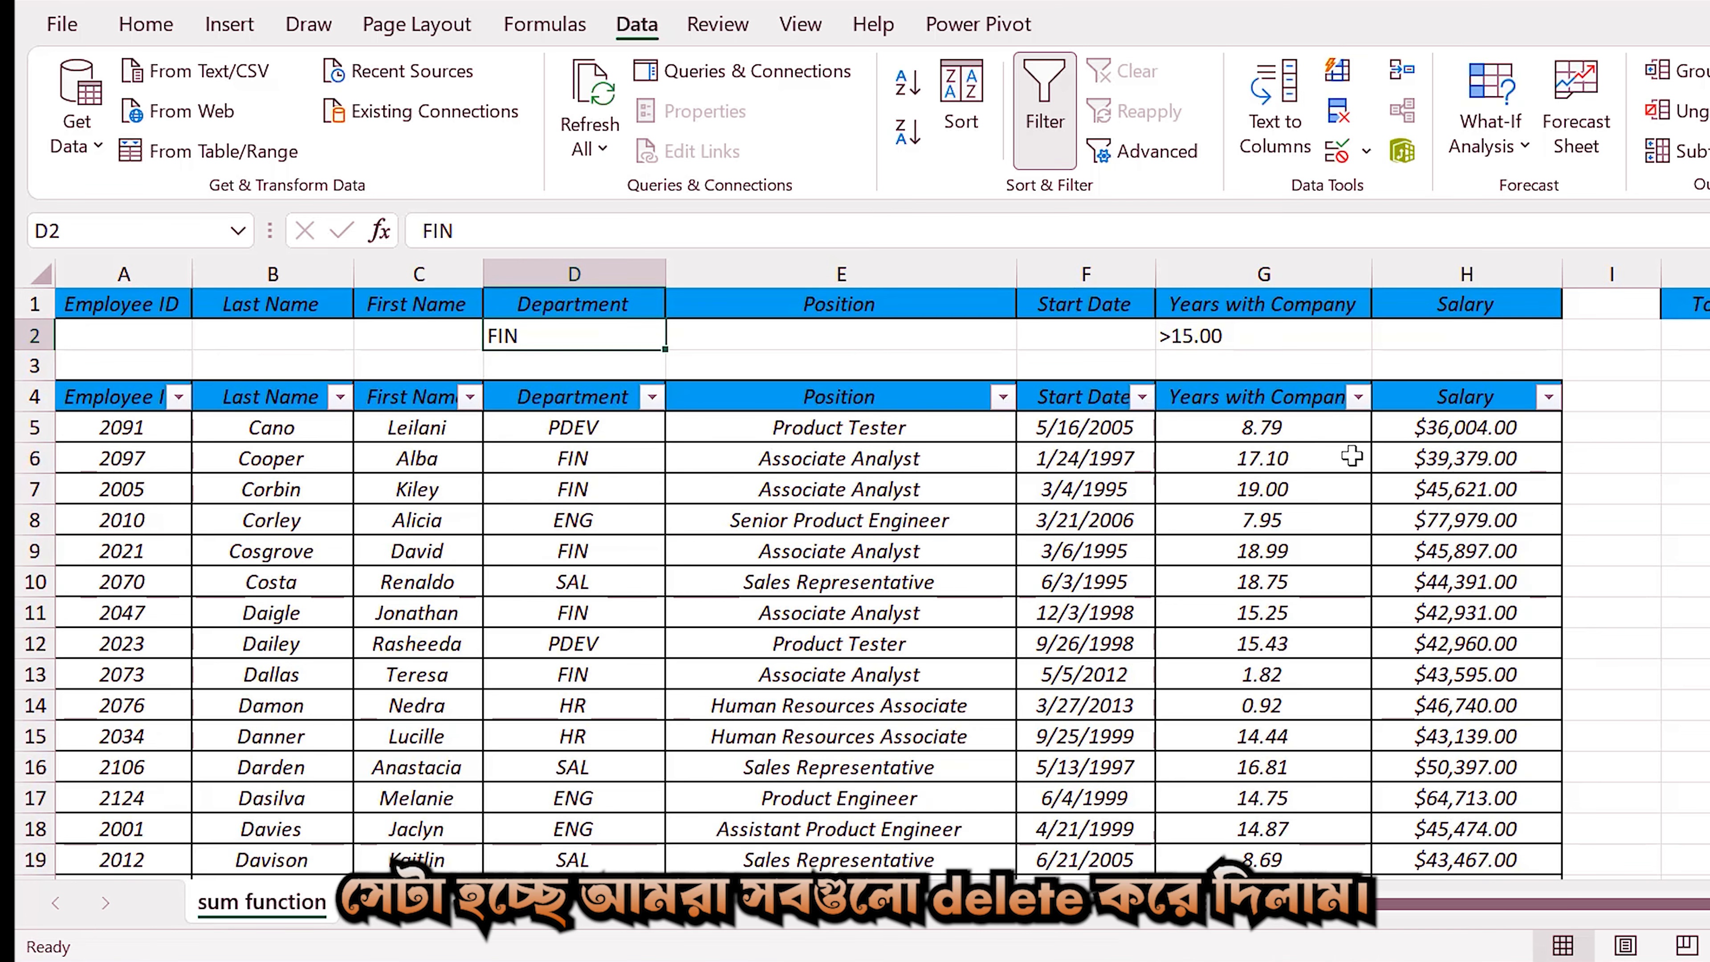
pyautogui.press('Delete')
pyautogui.click(1345, 349)
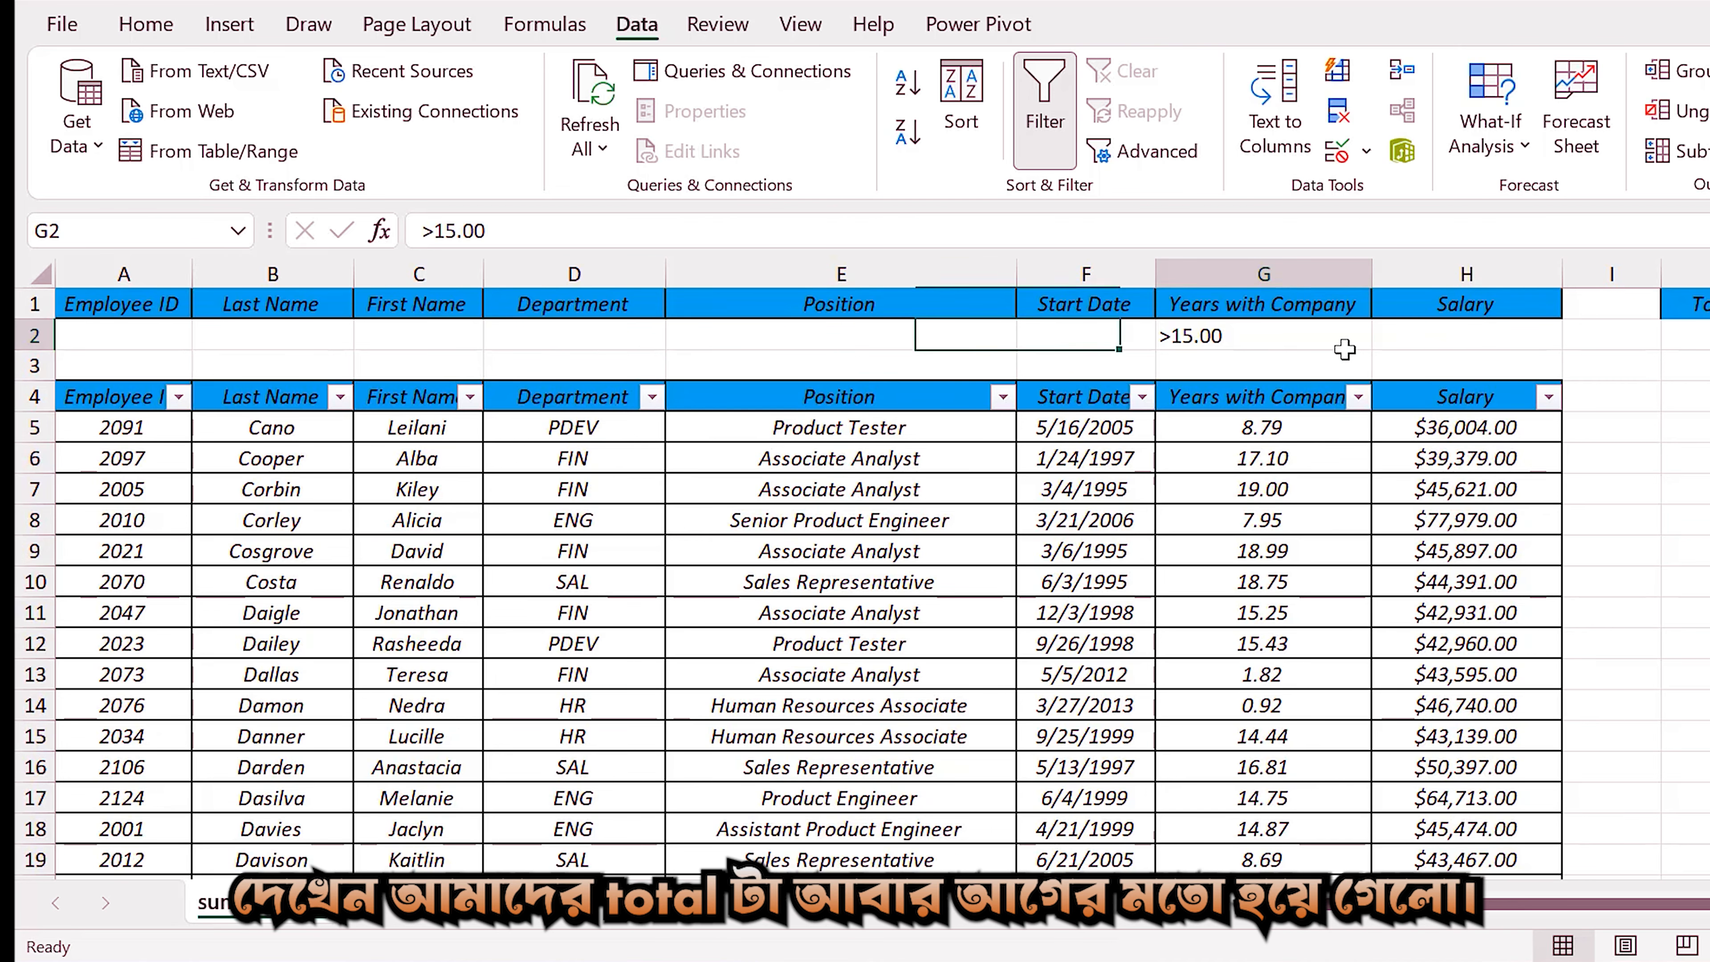
pyautogui.press('Delete')
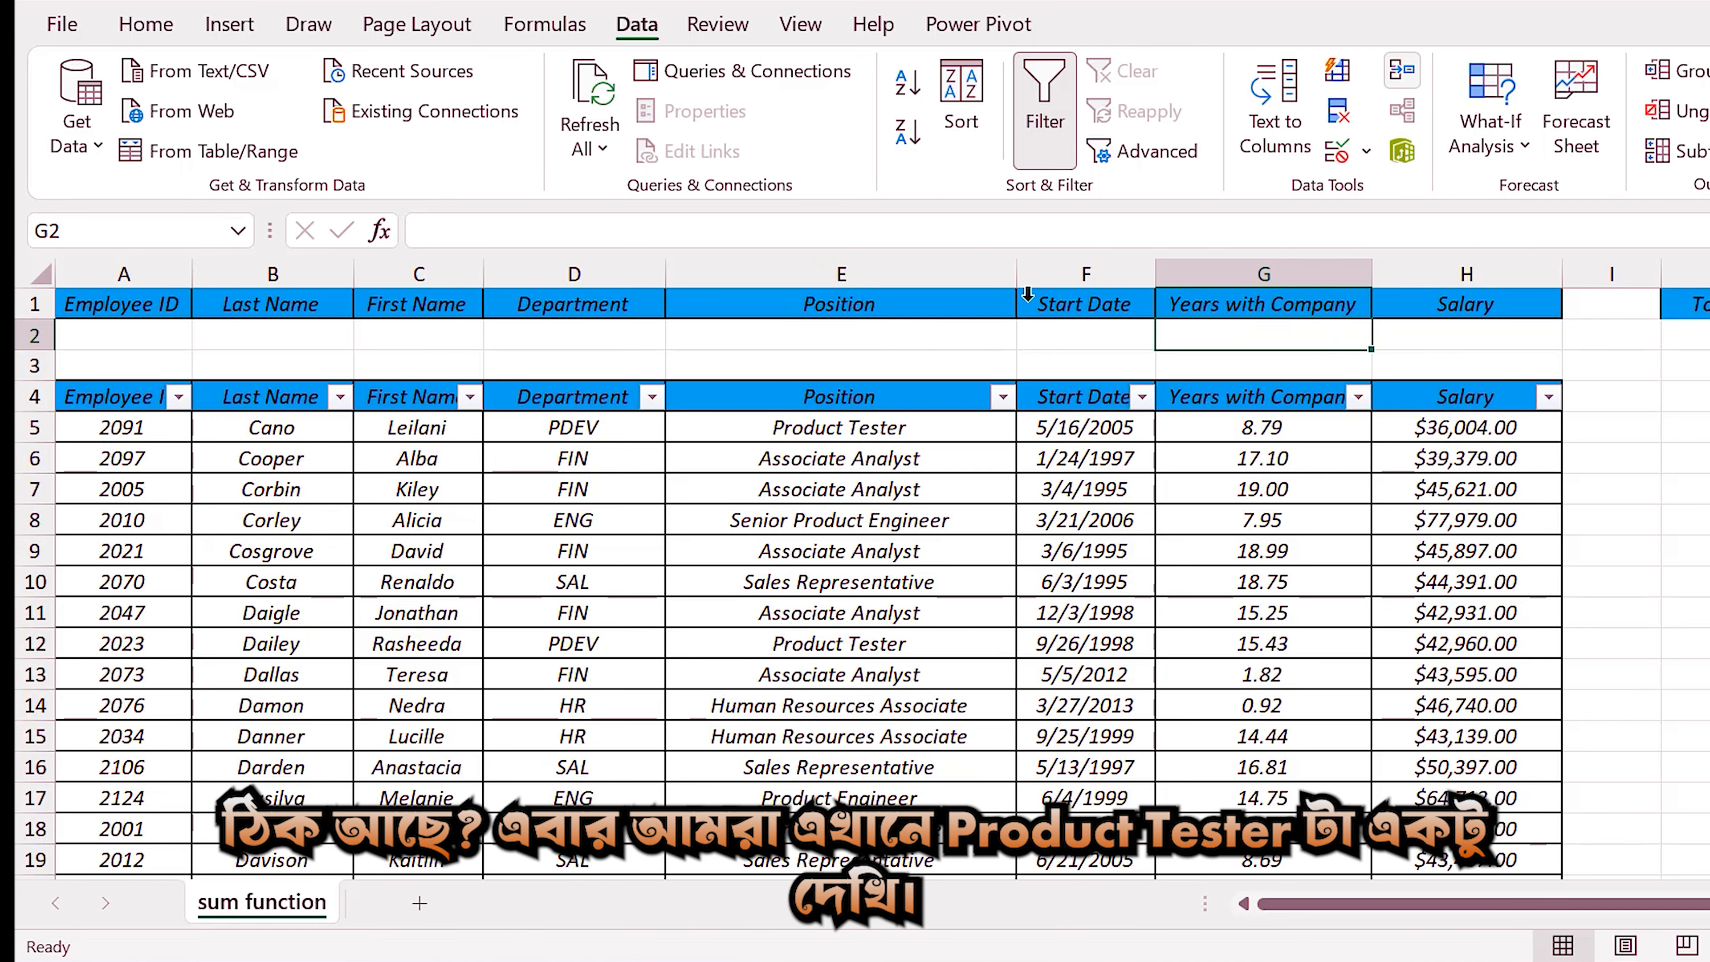
# Enter the partial text "Product Teste" as the Position criterion in cell E2.
pyautogui.click(847, 337)
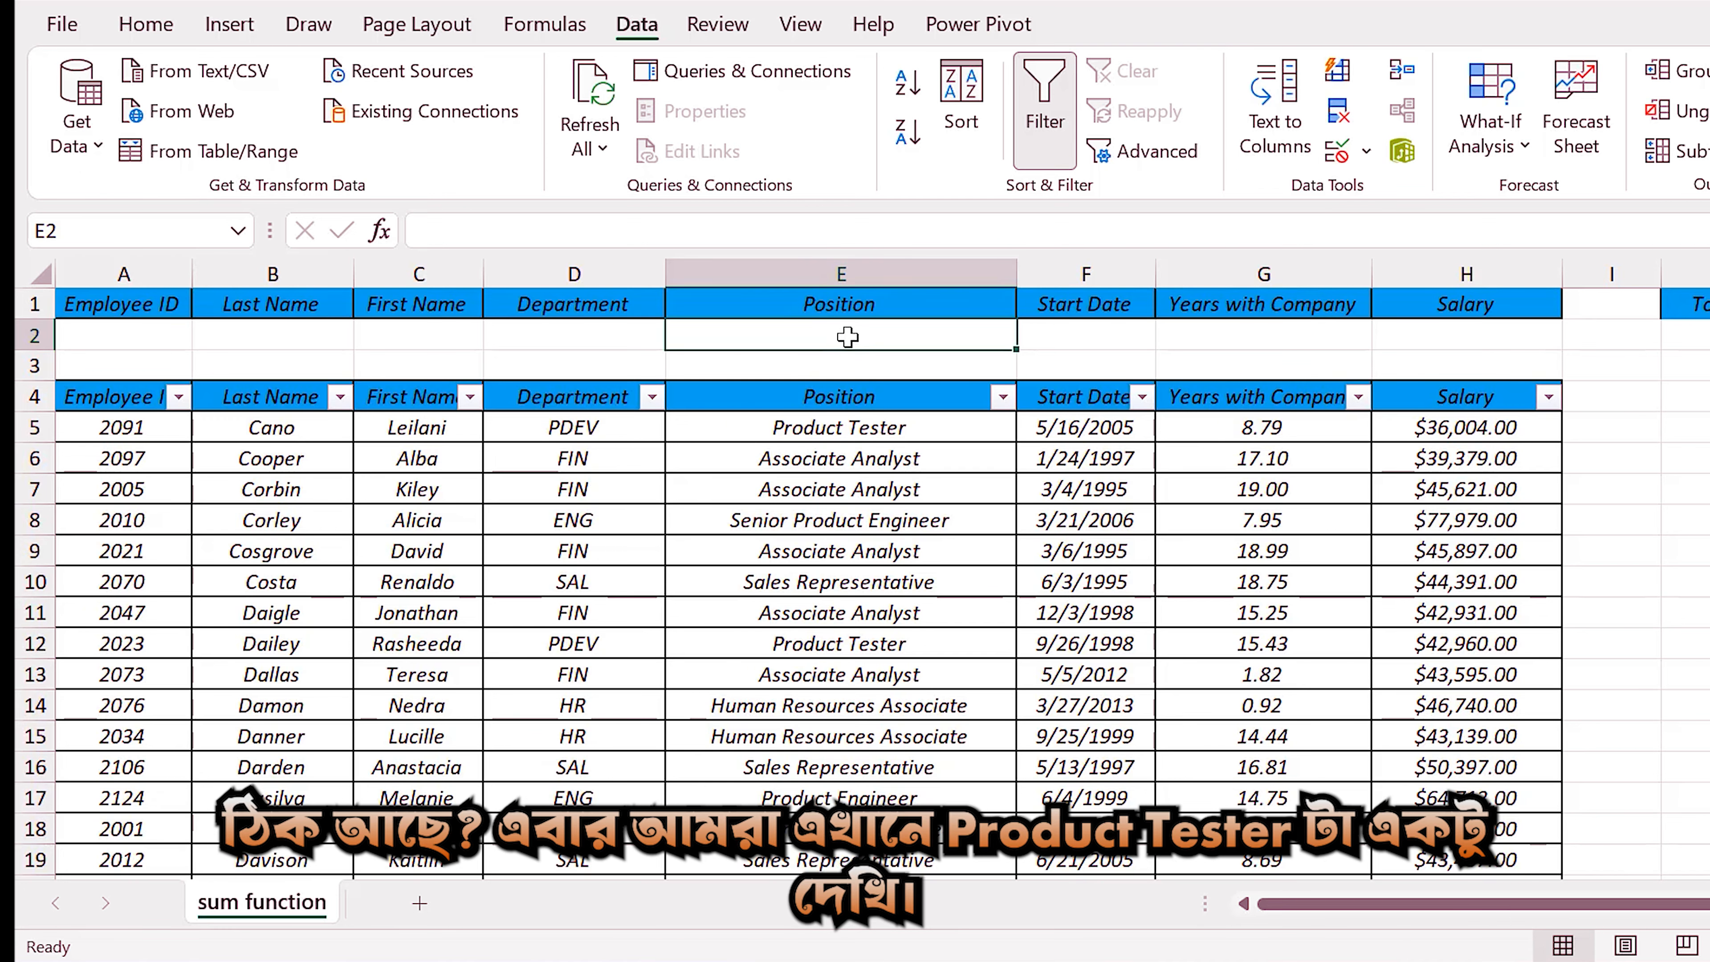
pyautogui.write('Product Tes')
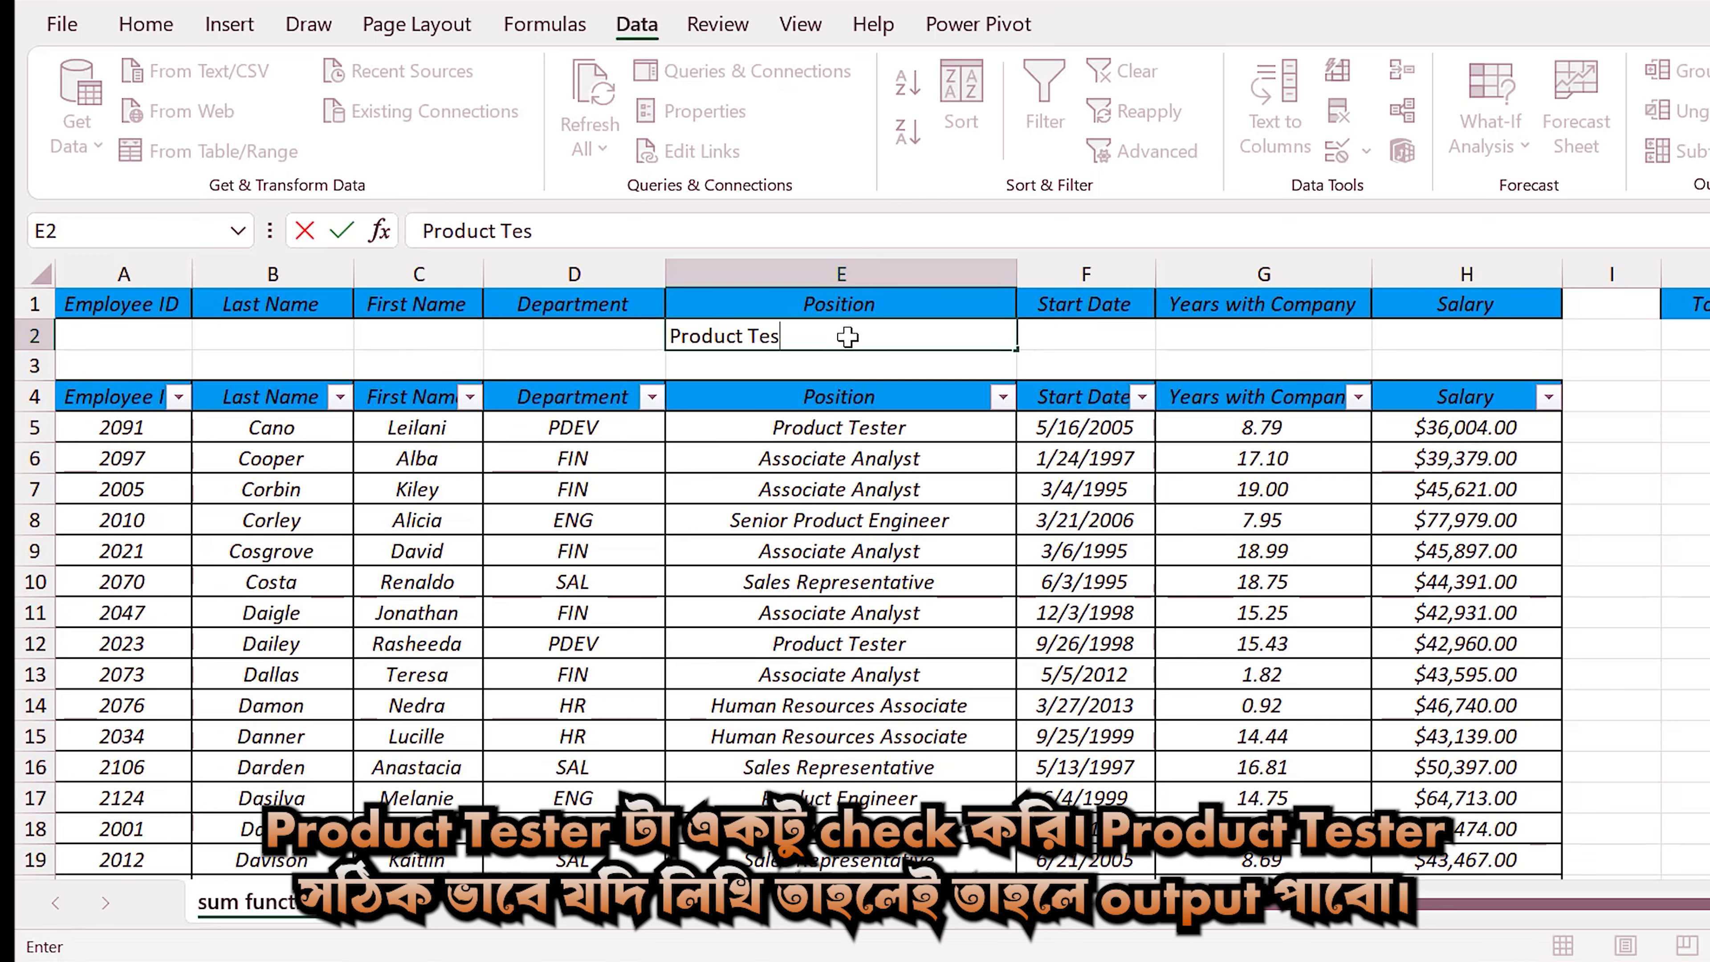
pyautogui.write('te')
pyautogui.press('Return')
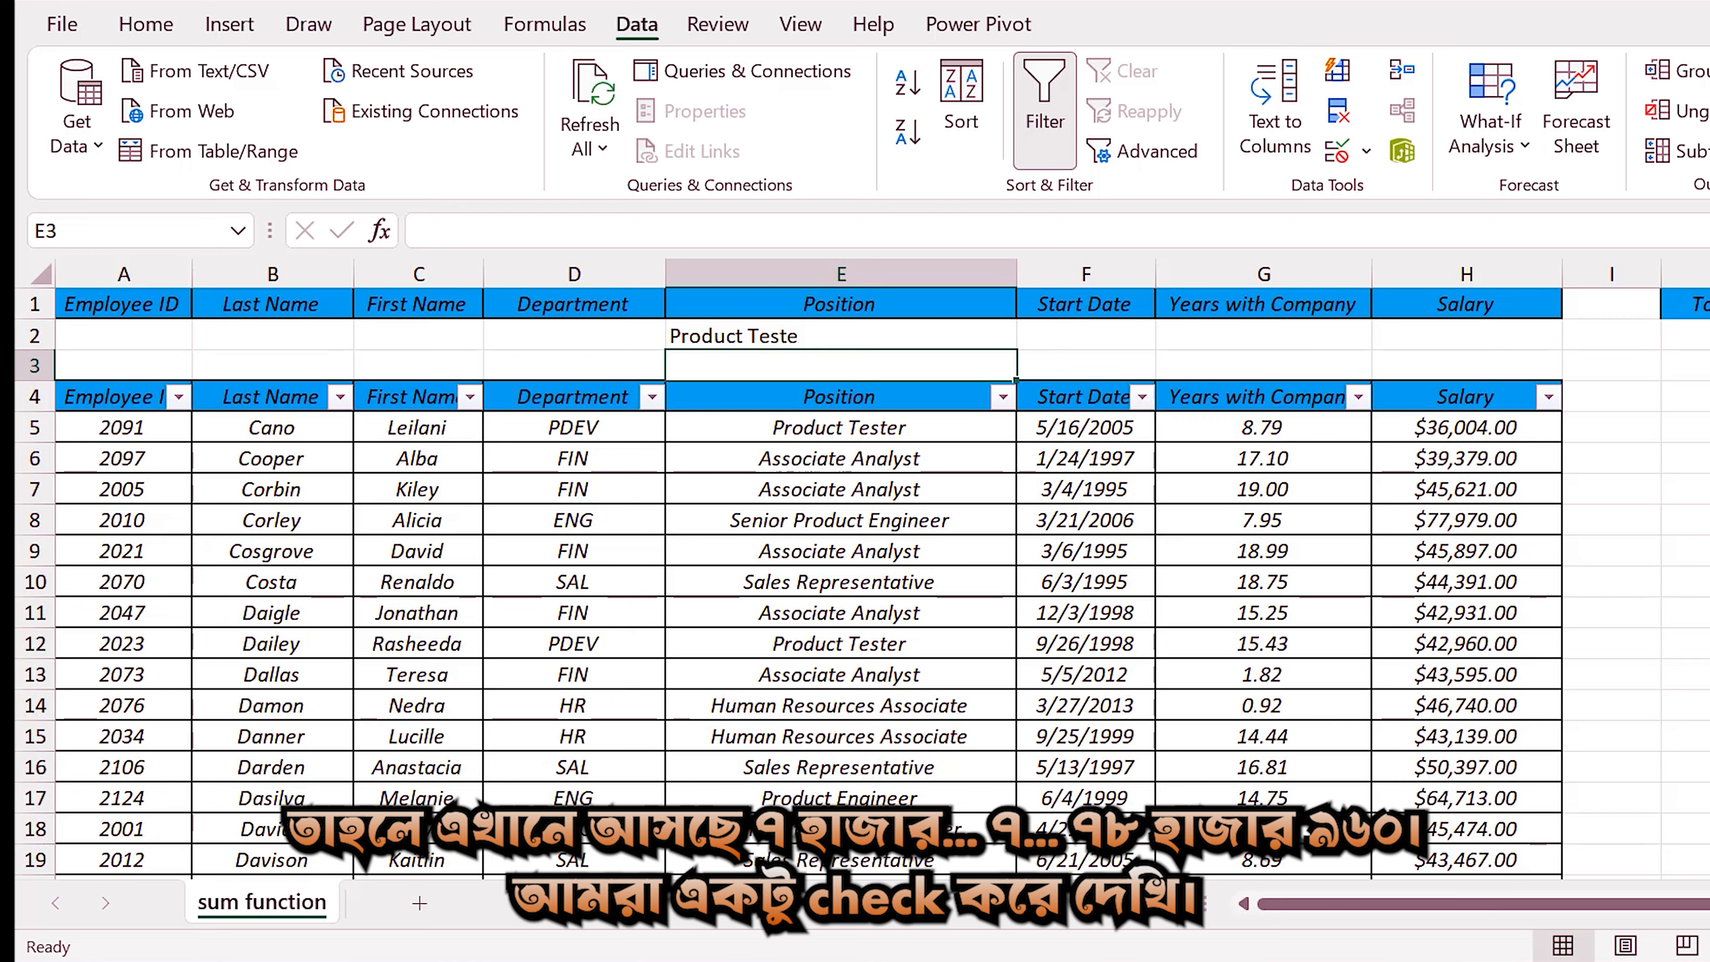
# Filter the Position column to Product Tester only and select the filtered Salary values to check their sum.
pyautogui.click(1002, 397)
pyautogui.click(695, 624)
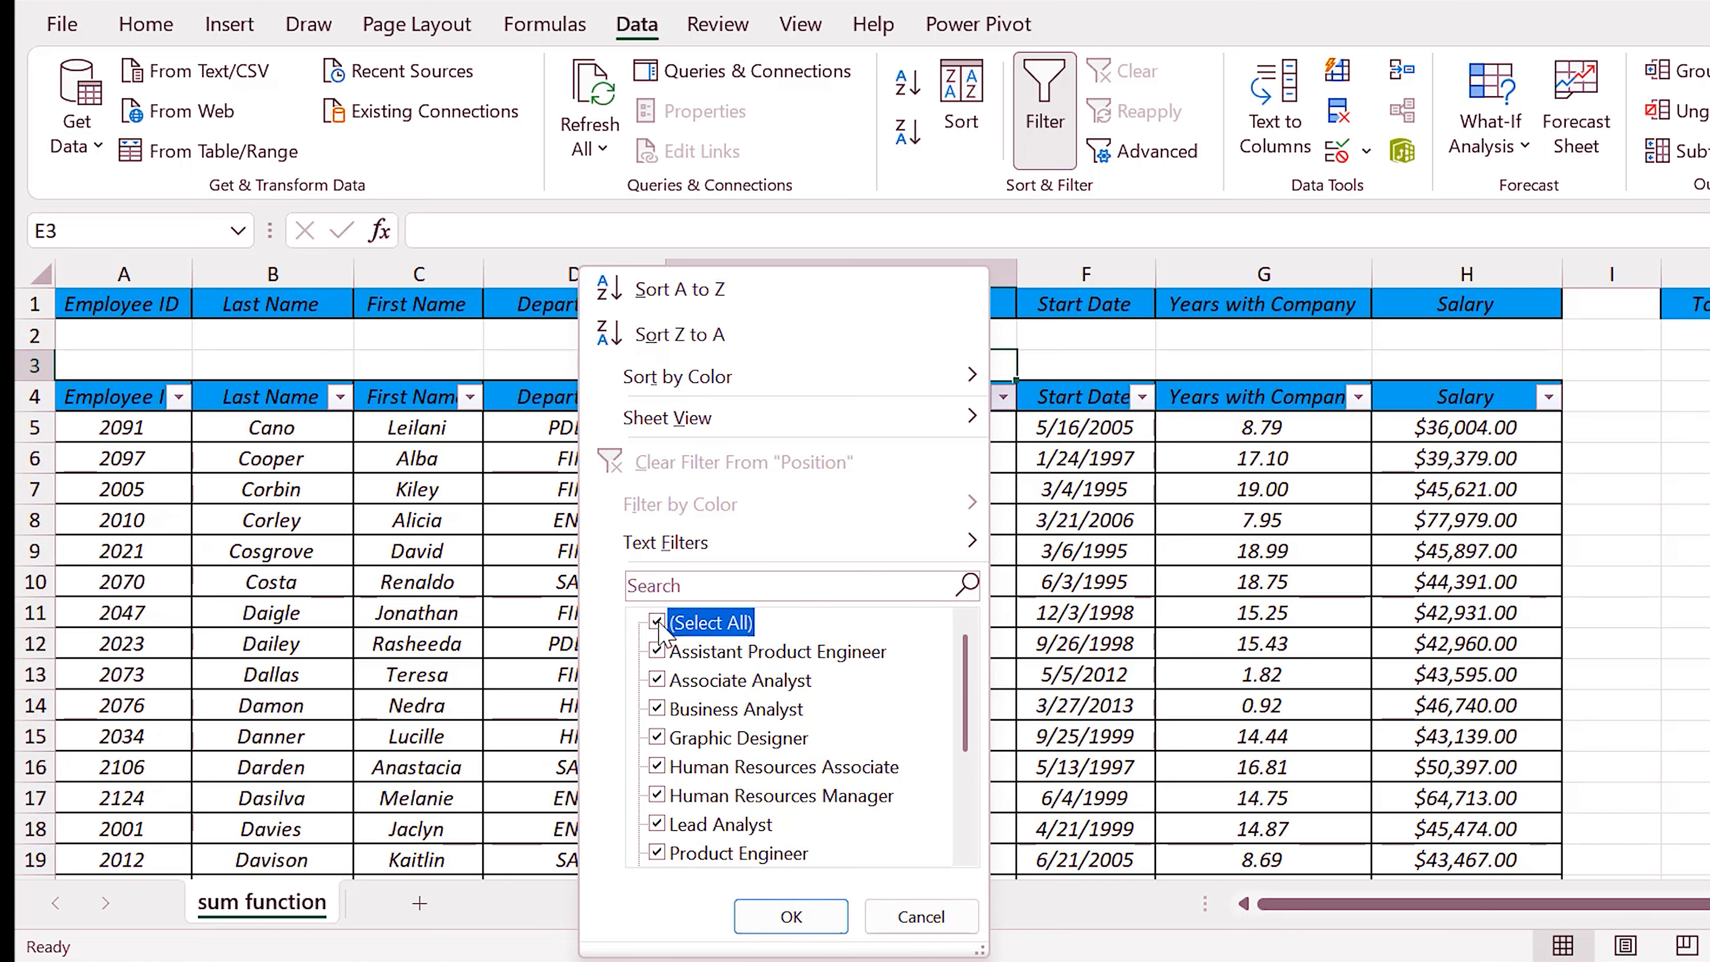
pyautogui.scroll(-2, 700, 754)
pyautogui.scroll(2, 700, 755)
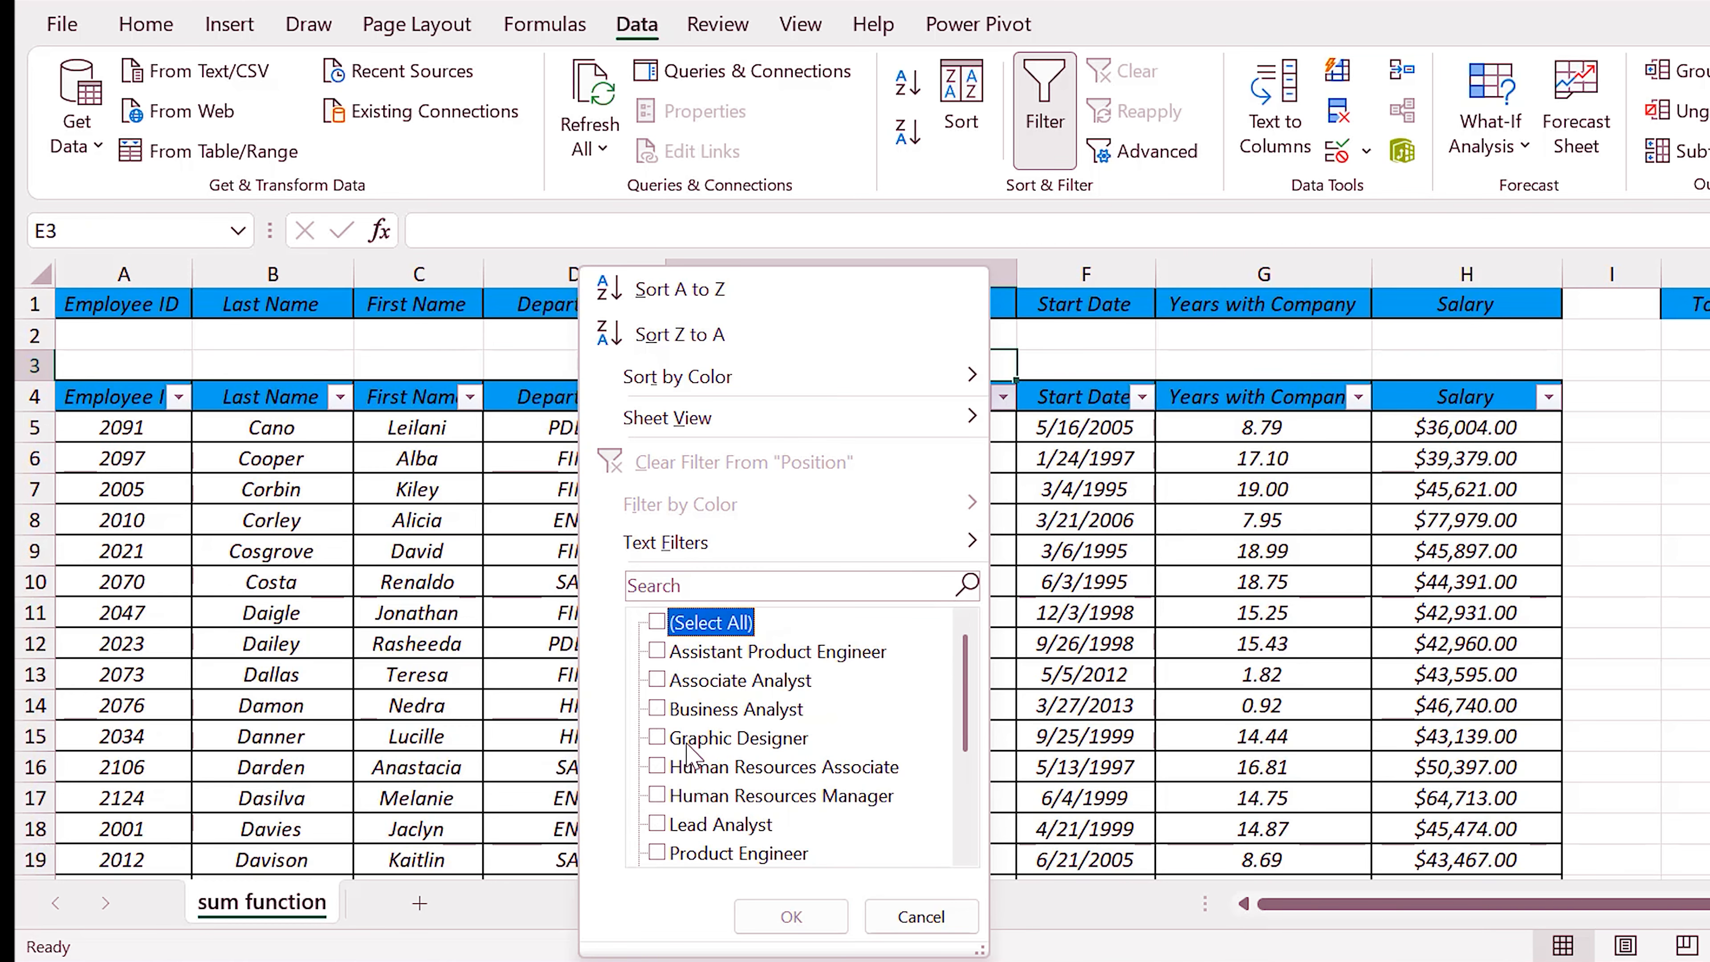
pyautogui.scroll(-2, 704, 782)
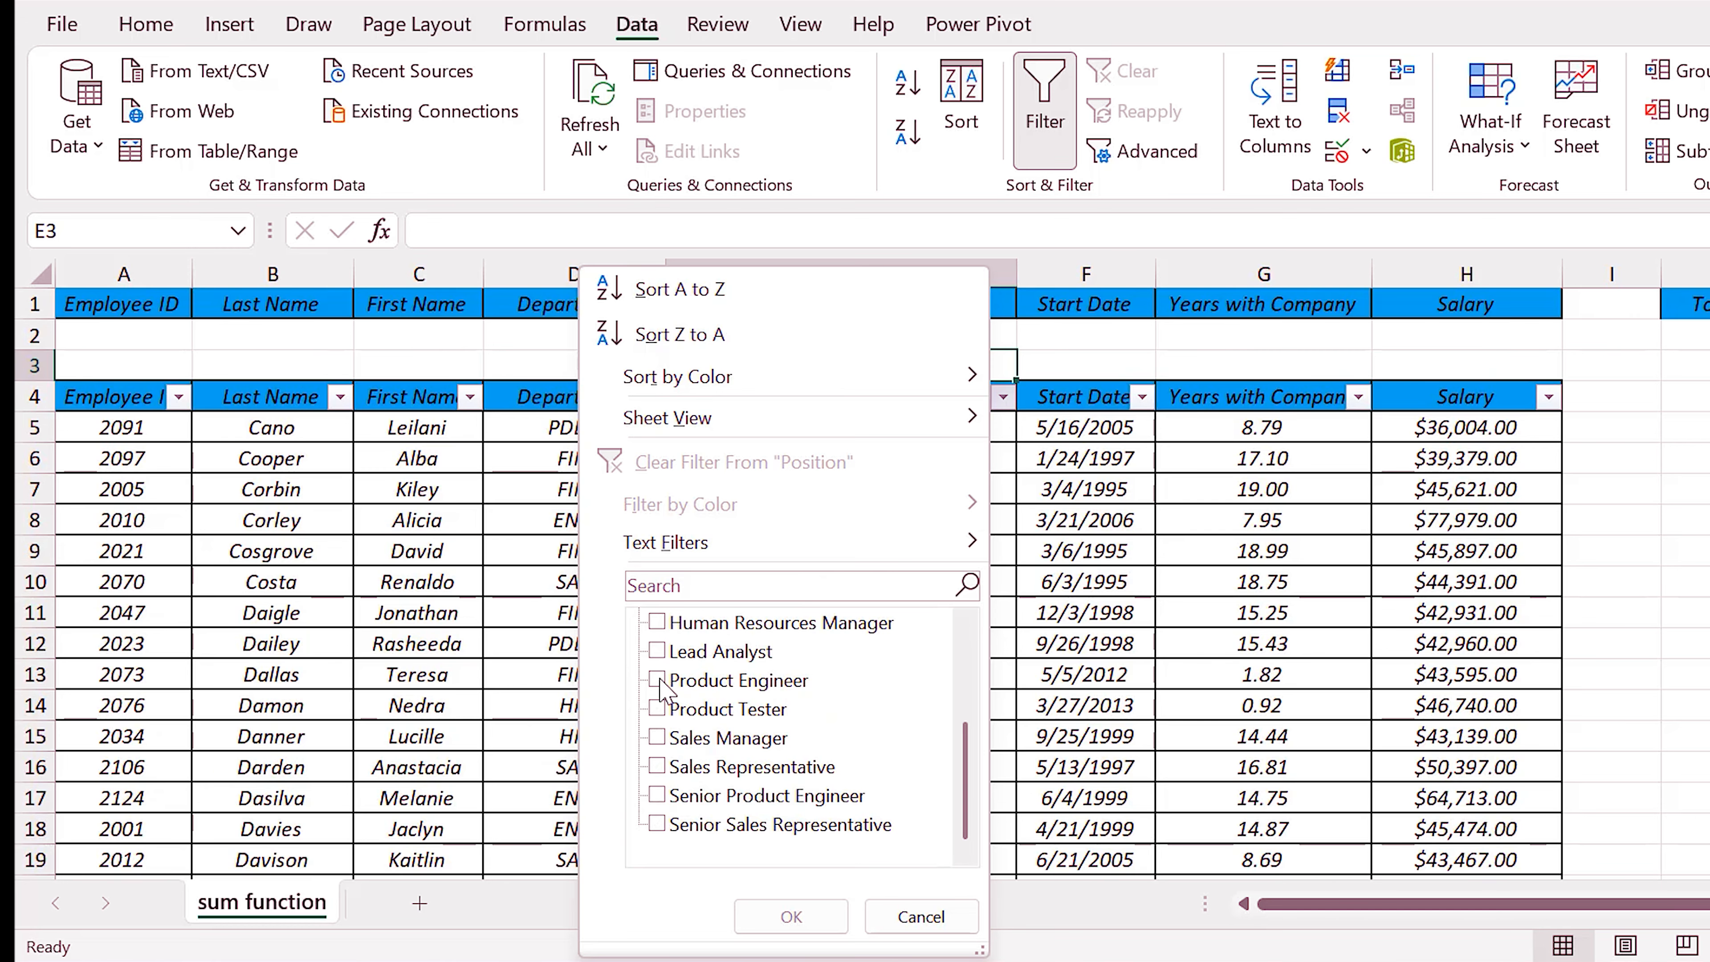
pyautogui.click(658, 709)
pyautogui.click(795, 914)
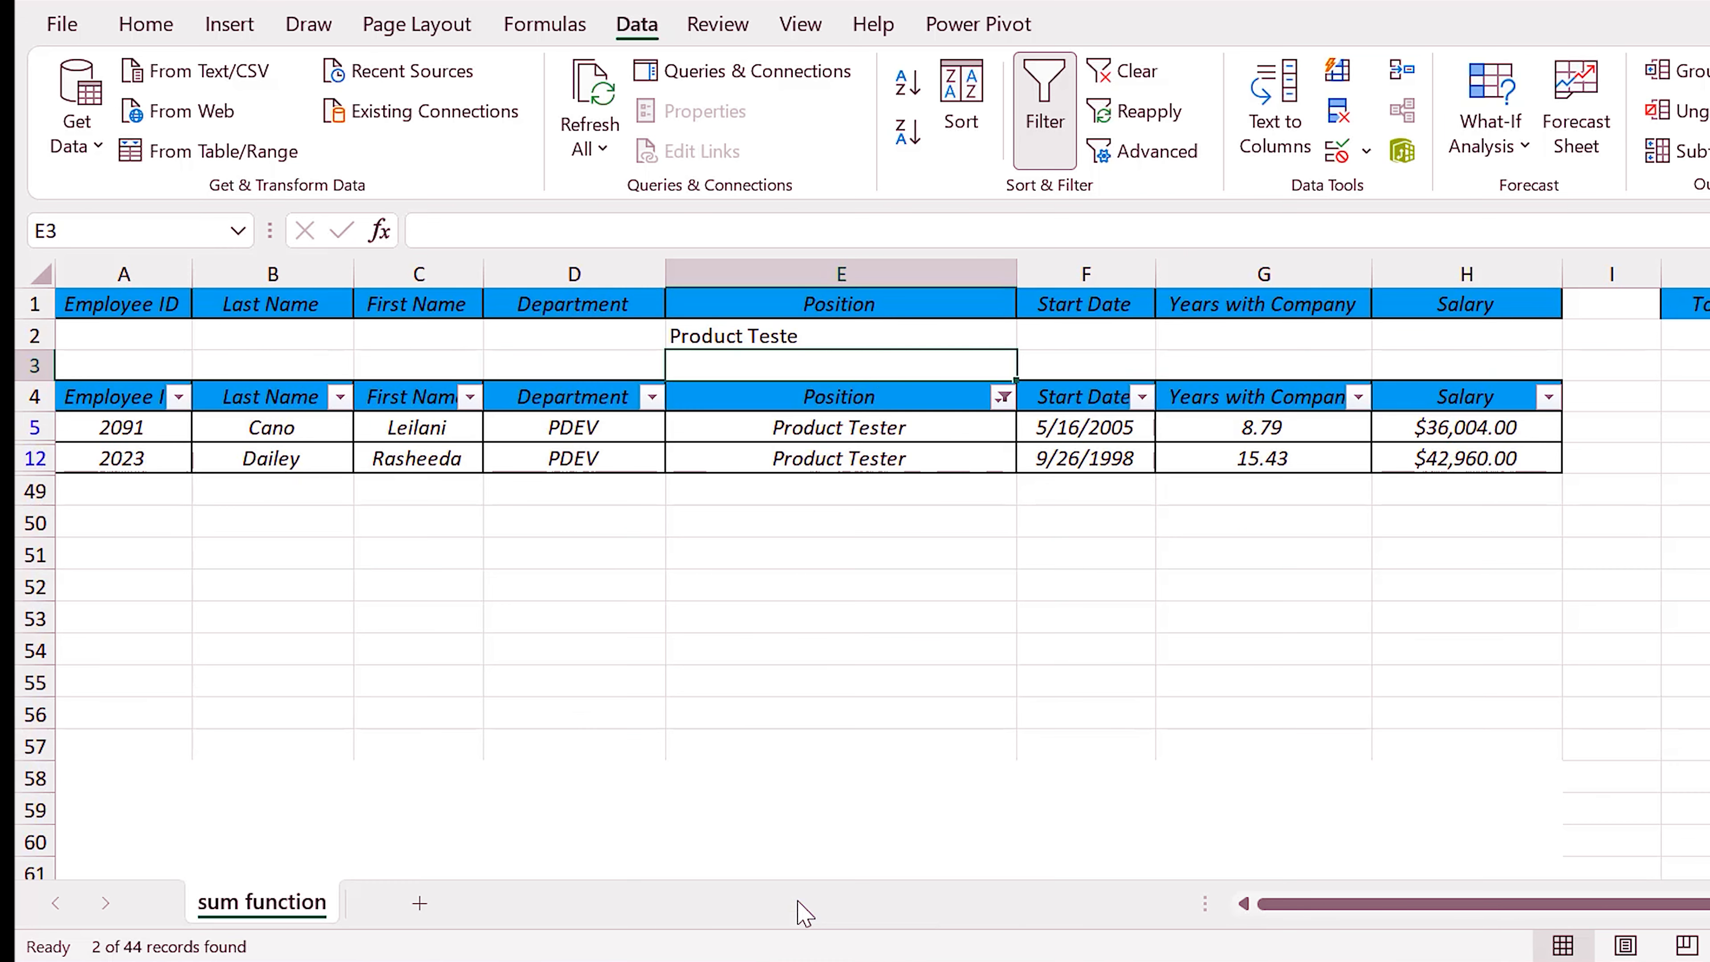
pyautogui.moveTo(1473, 433); pyautogui.dragTo(1470, 460)
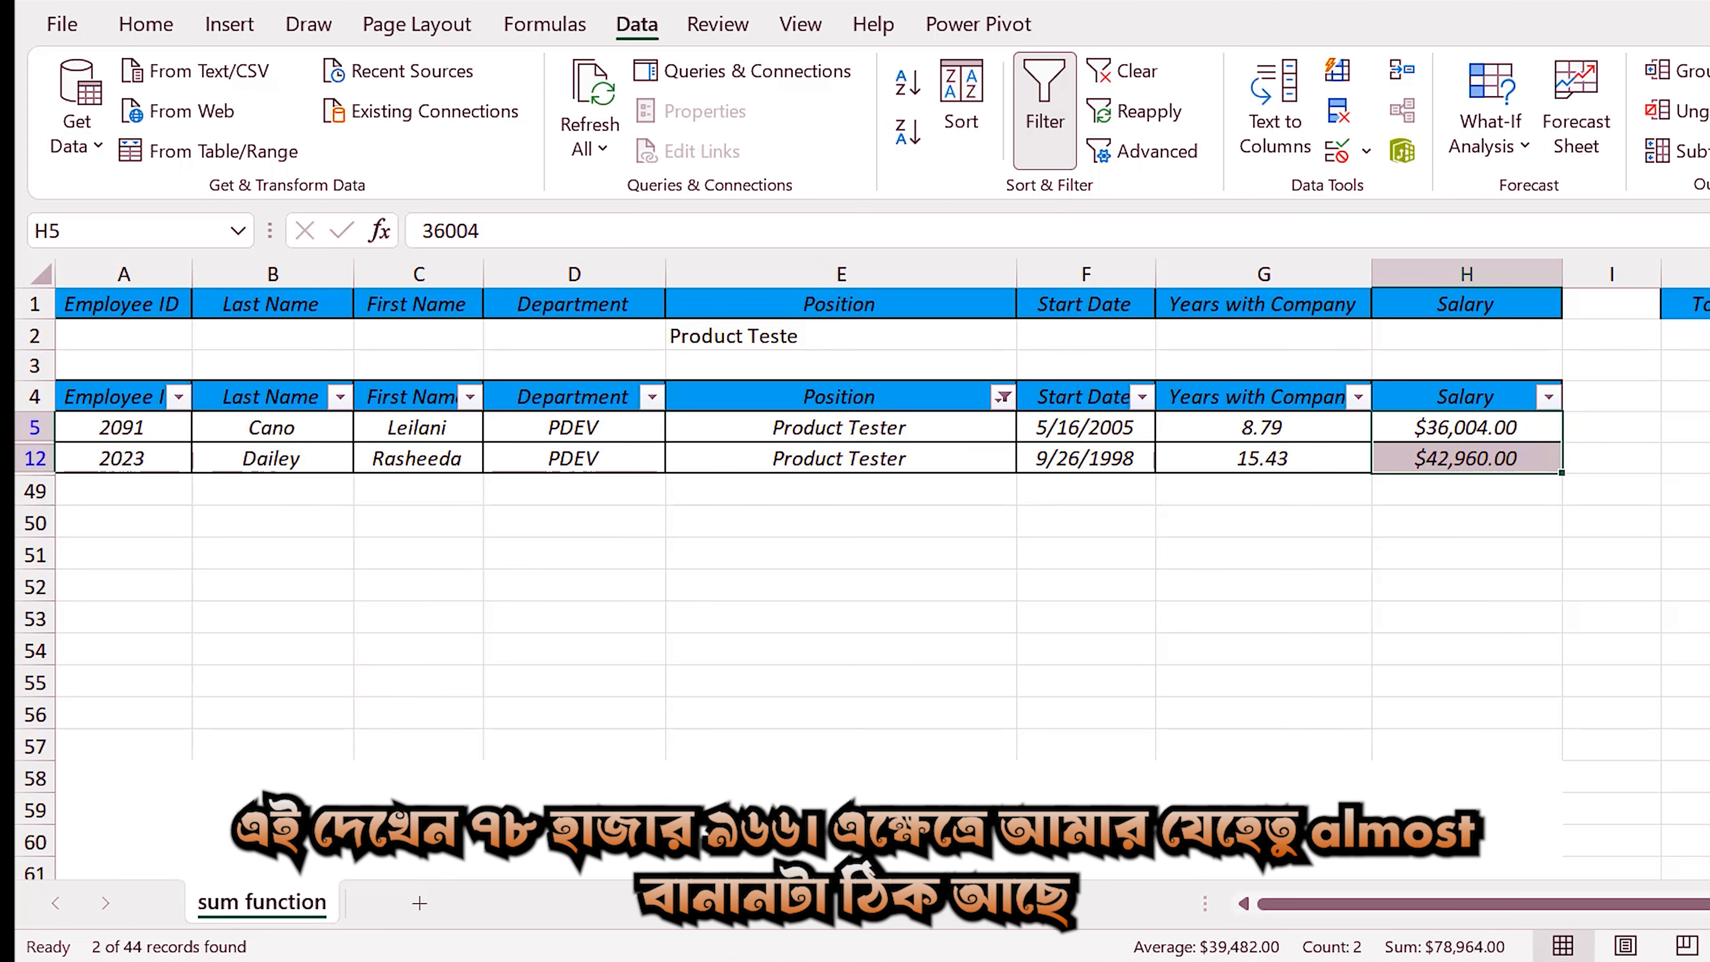
pyautogui.moveTo(1458, 959)
# Complete the Position criterion in cell E2 so that it reads "Product Tester".
pyautogui.click(833, 336)
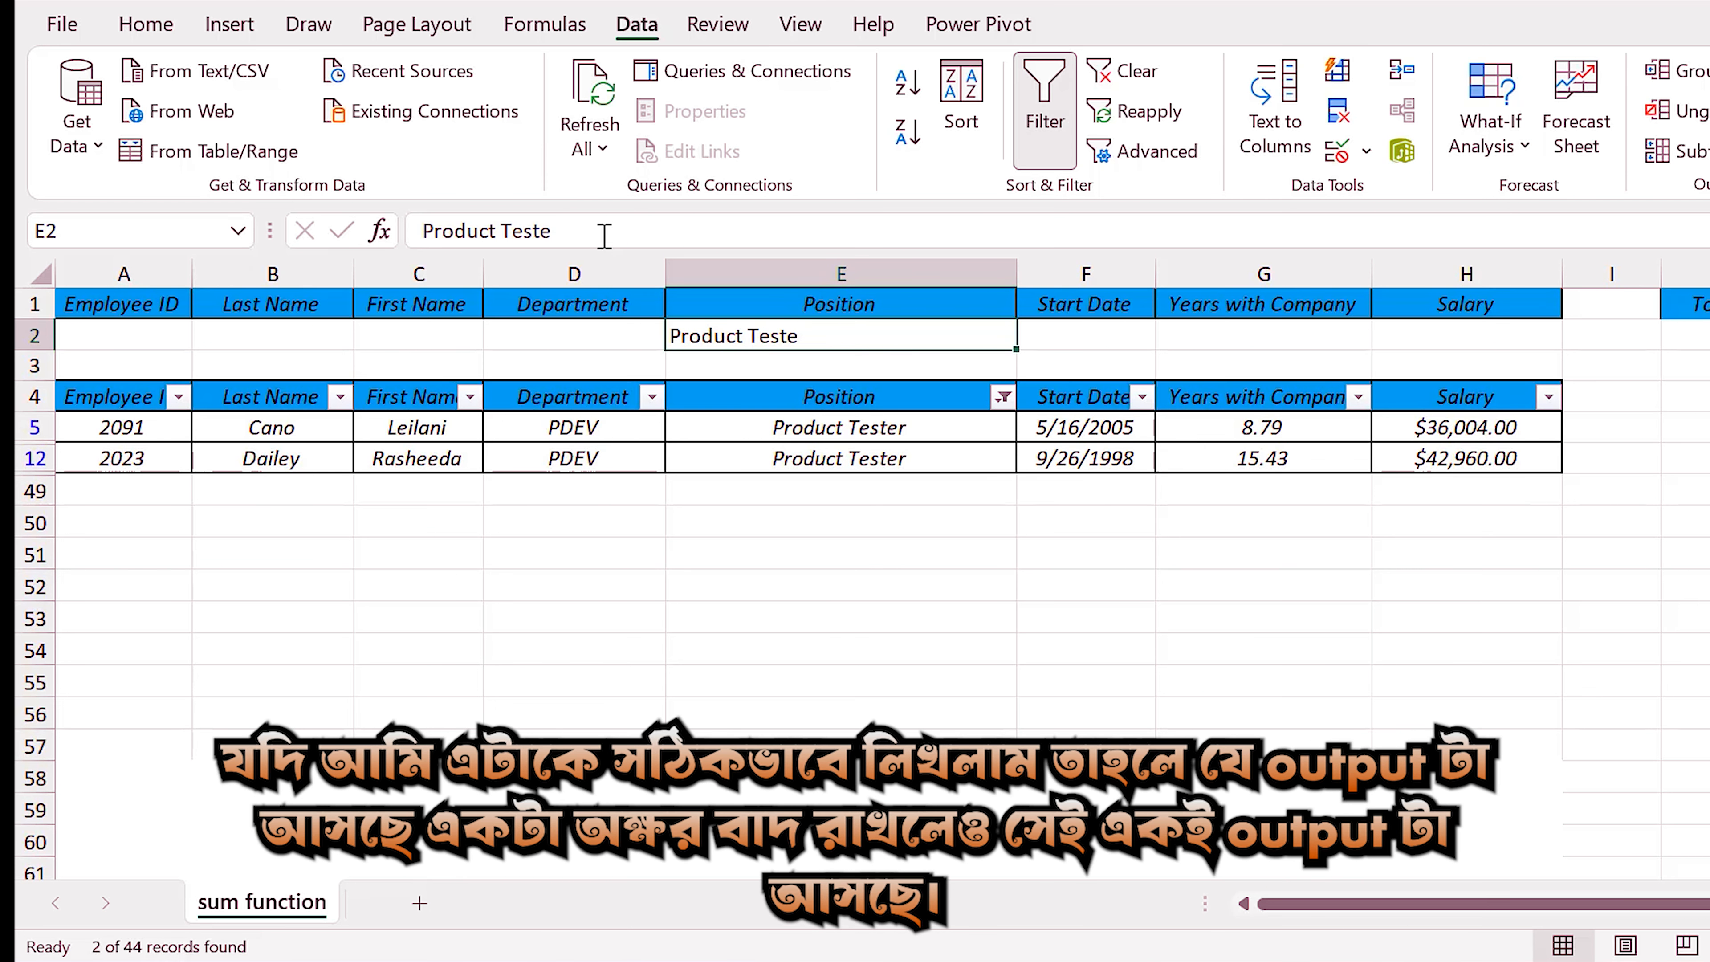
pyautogui.press('F2')
pyautogui.write('r')
pyautogui.press('Return')
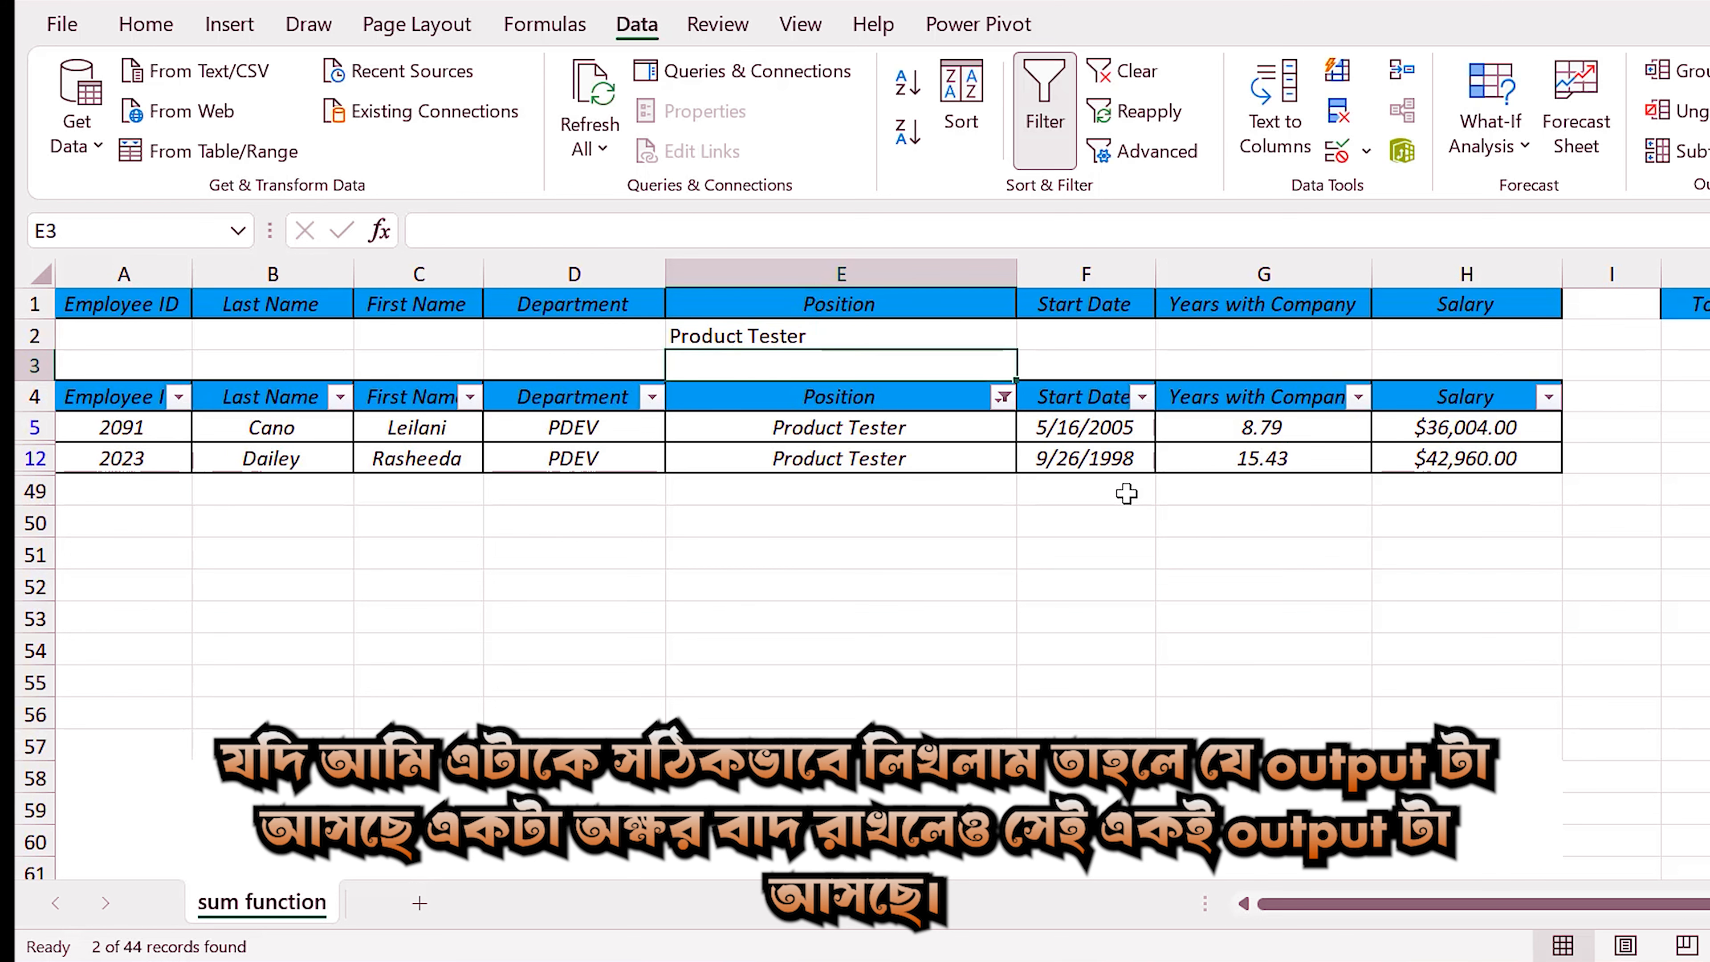
# Change the Position criterion in cell E2 to "Product Facilitator".
pyautogui.click(828, 337)
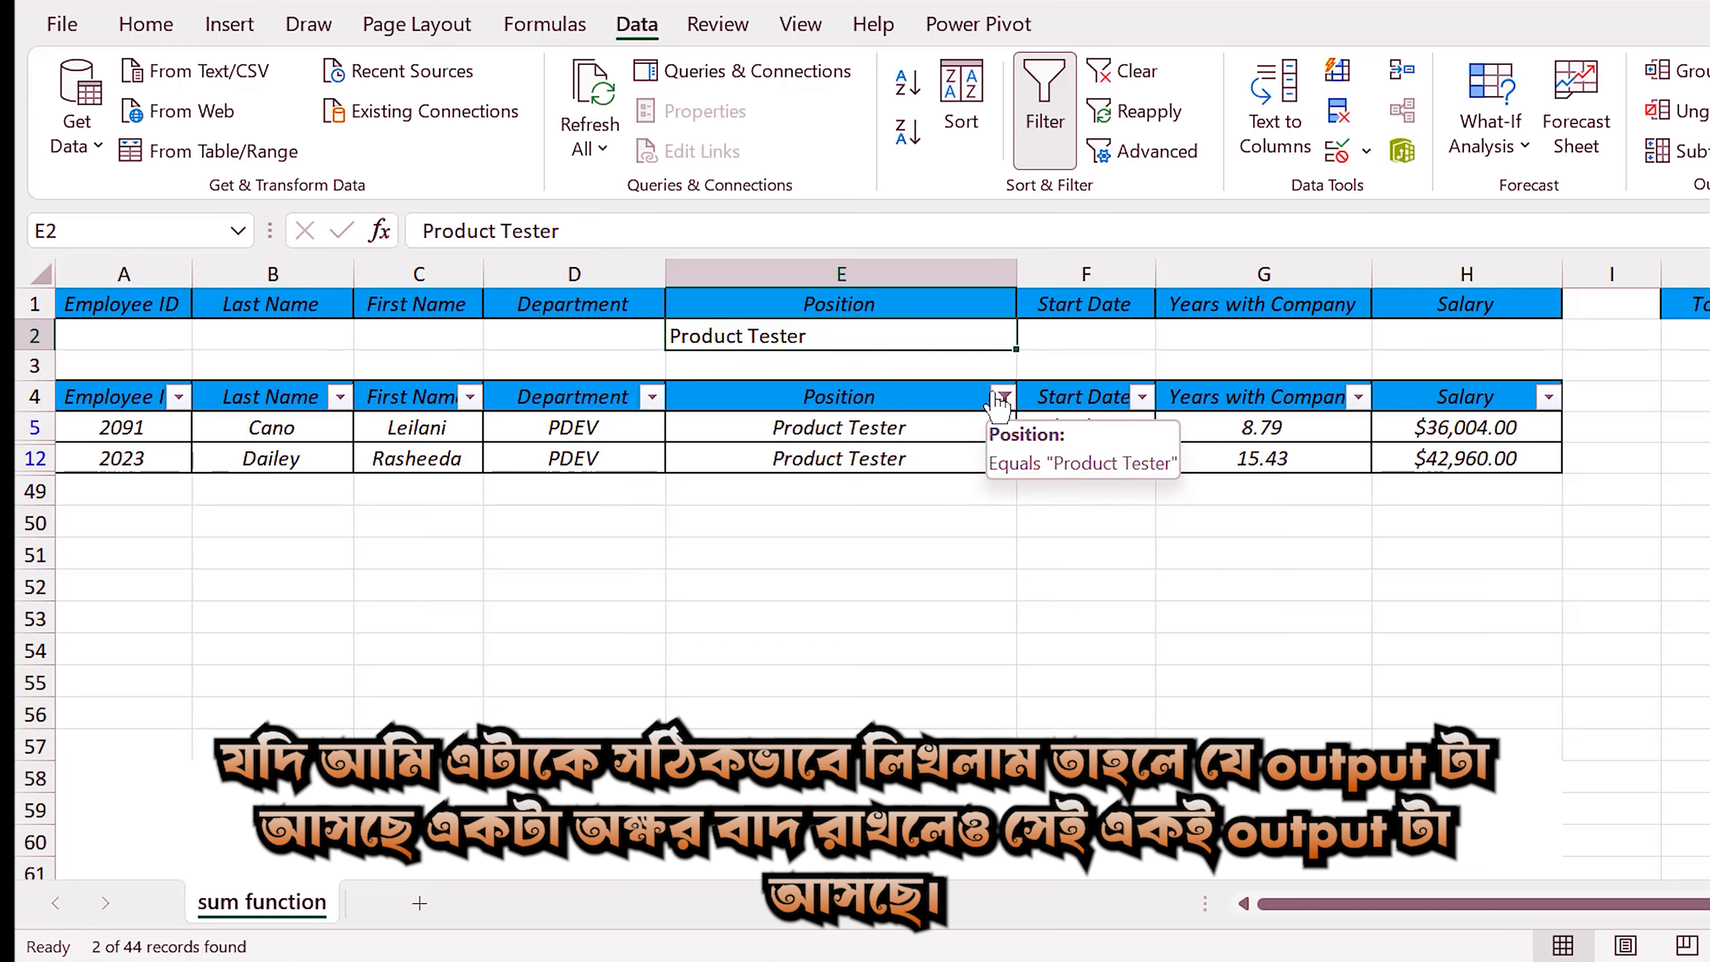
pyautogui.click(580, 224)
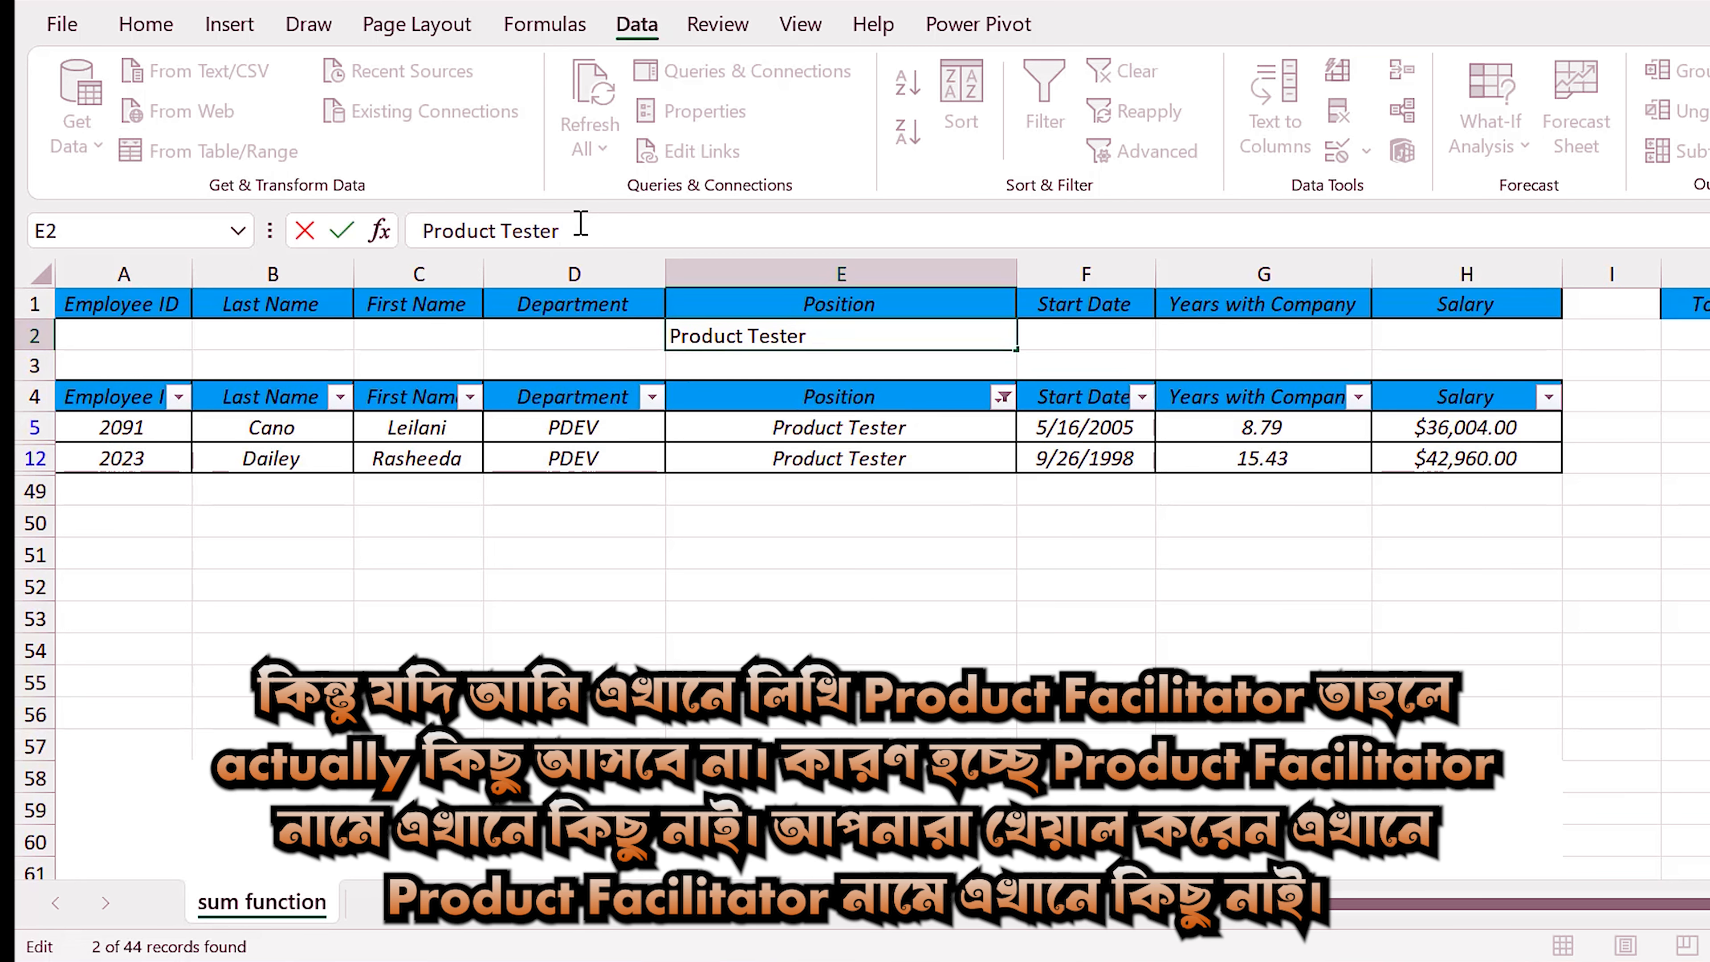
pyautogui.press('BackSpace')
pyautogui.press('BackSpace')
pyautogui.press('BackSpace')
pyautogui.press('BackSpace')
pyautogui.press('BackSpace')
pyautogui.press('BackSpace')
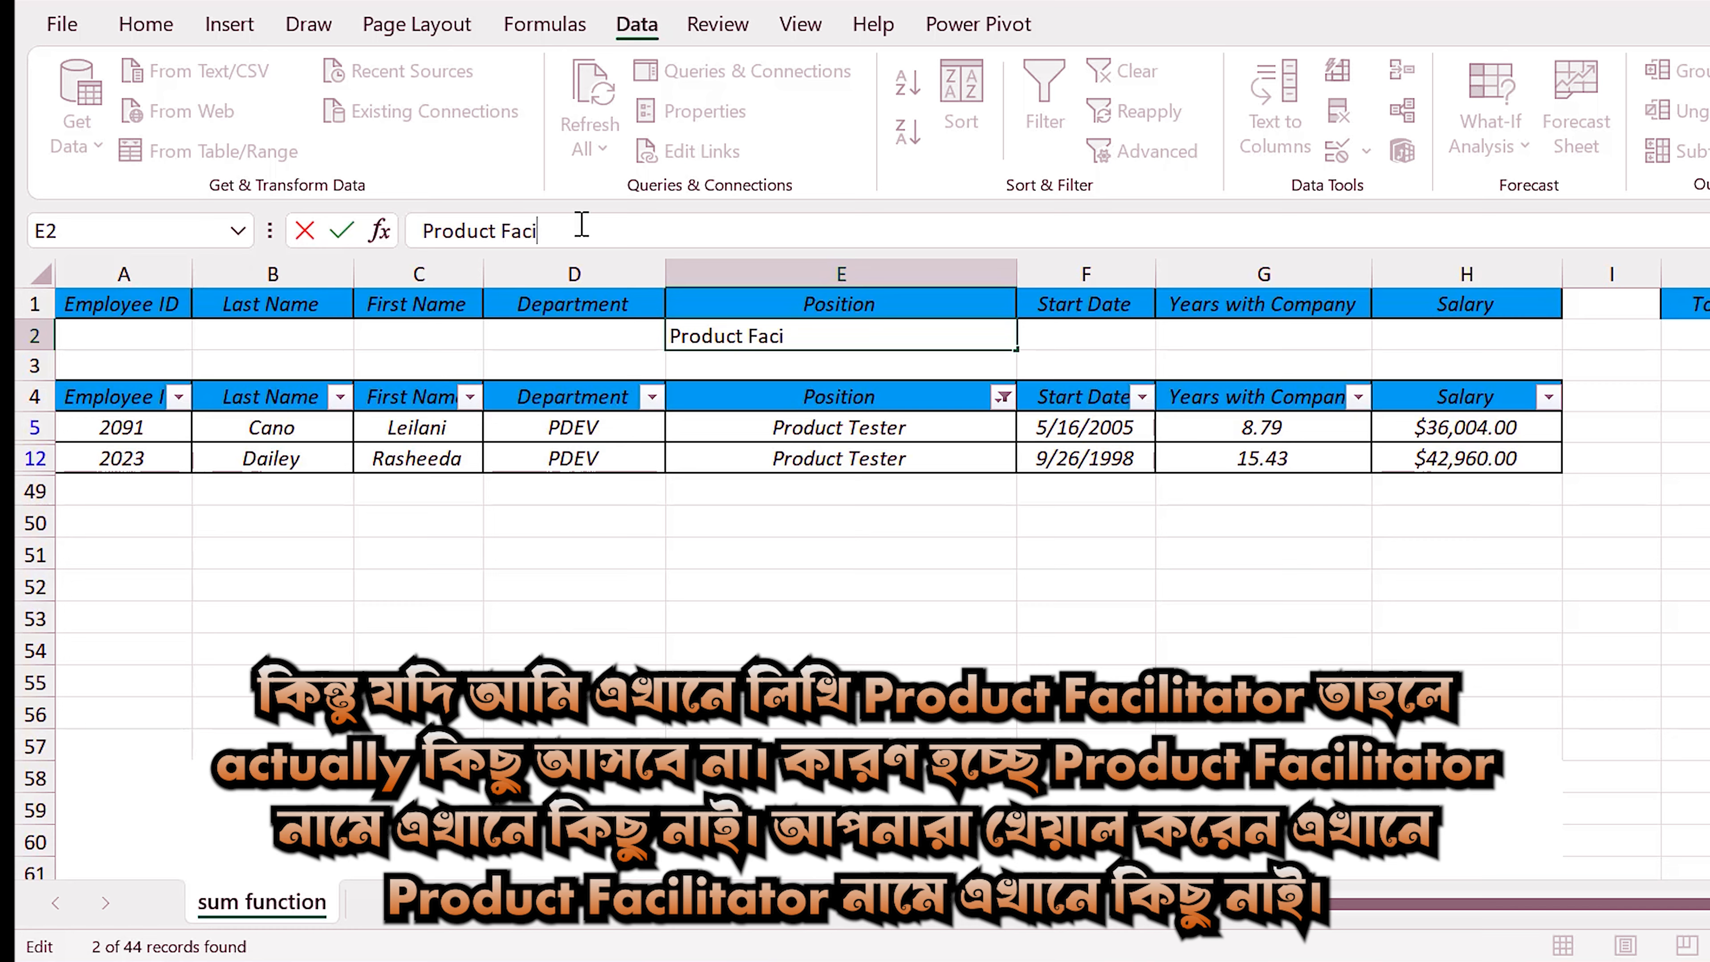
pyautogui.write('Facilitator')
pyautogui.press('Return')
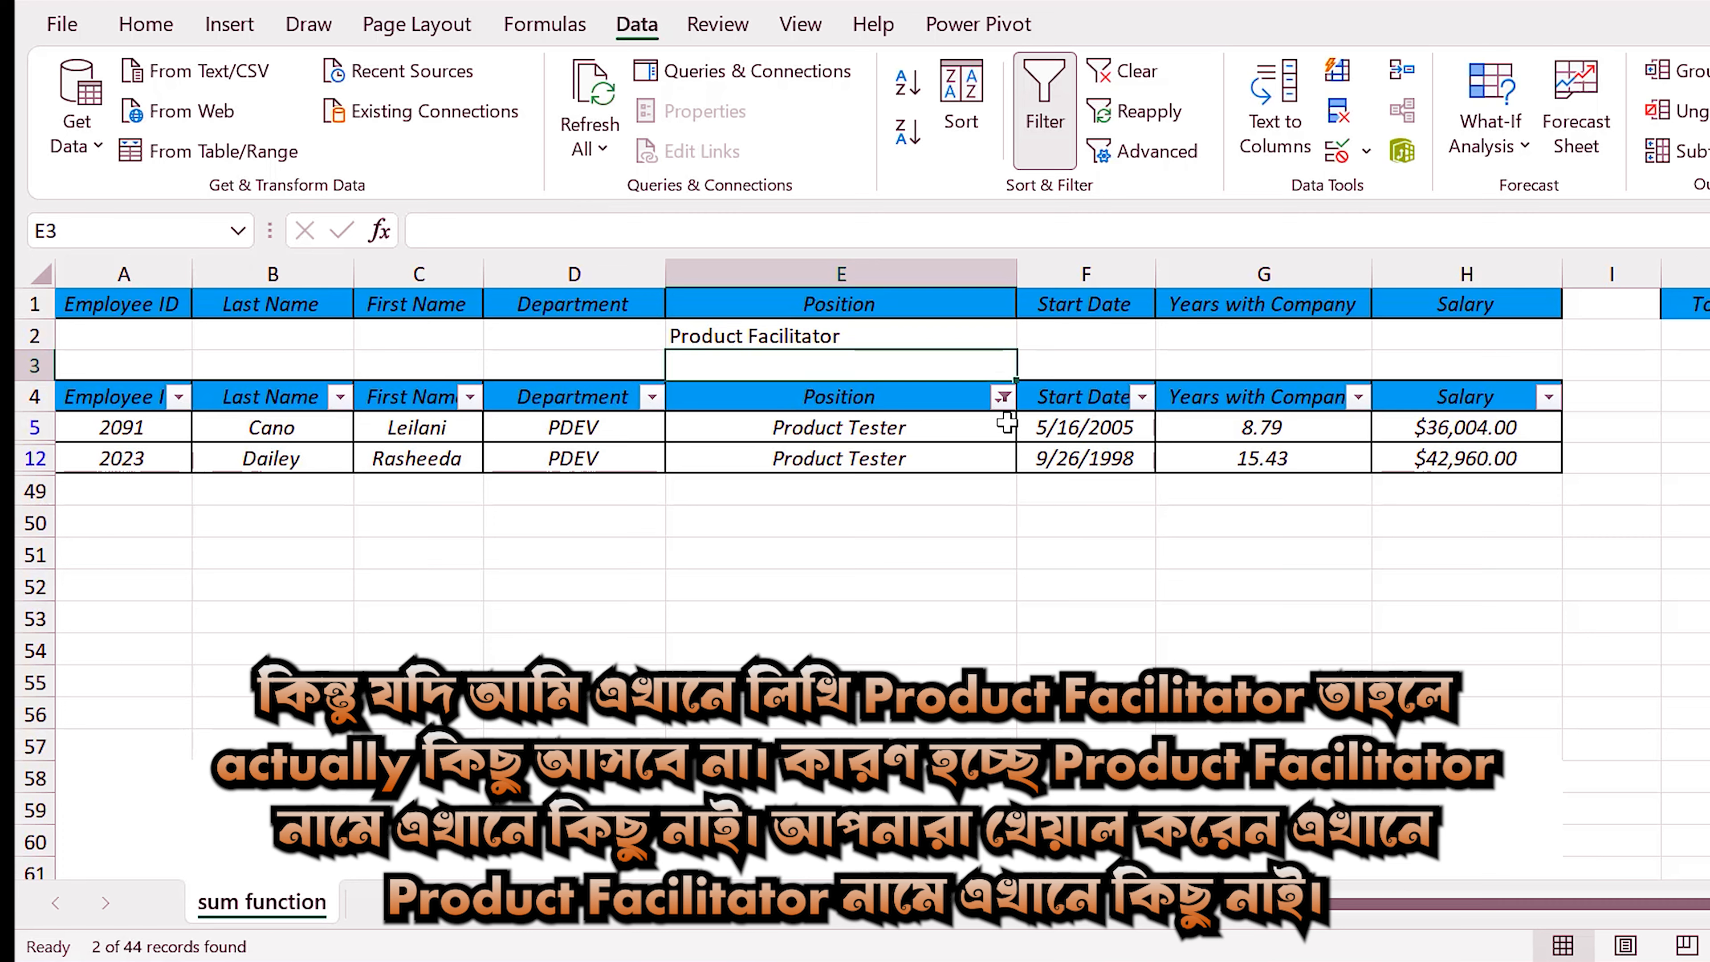
# Clear the filter from the Position column and look through the listed positions for Product Facilitator.
pyautogui.click(1003, 398)
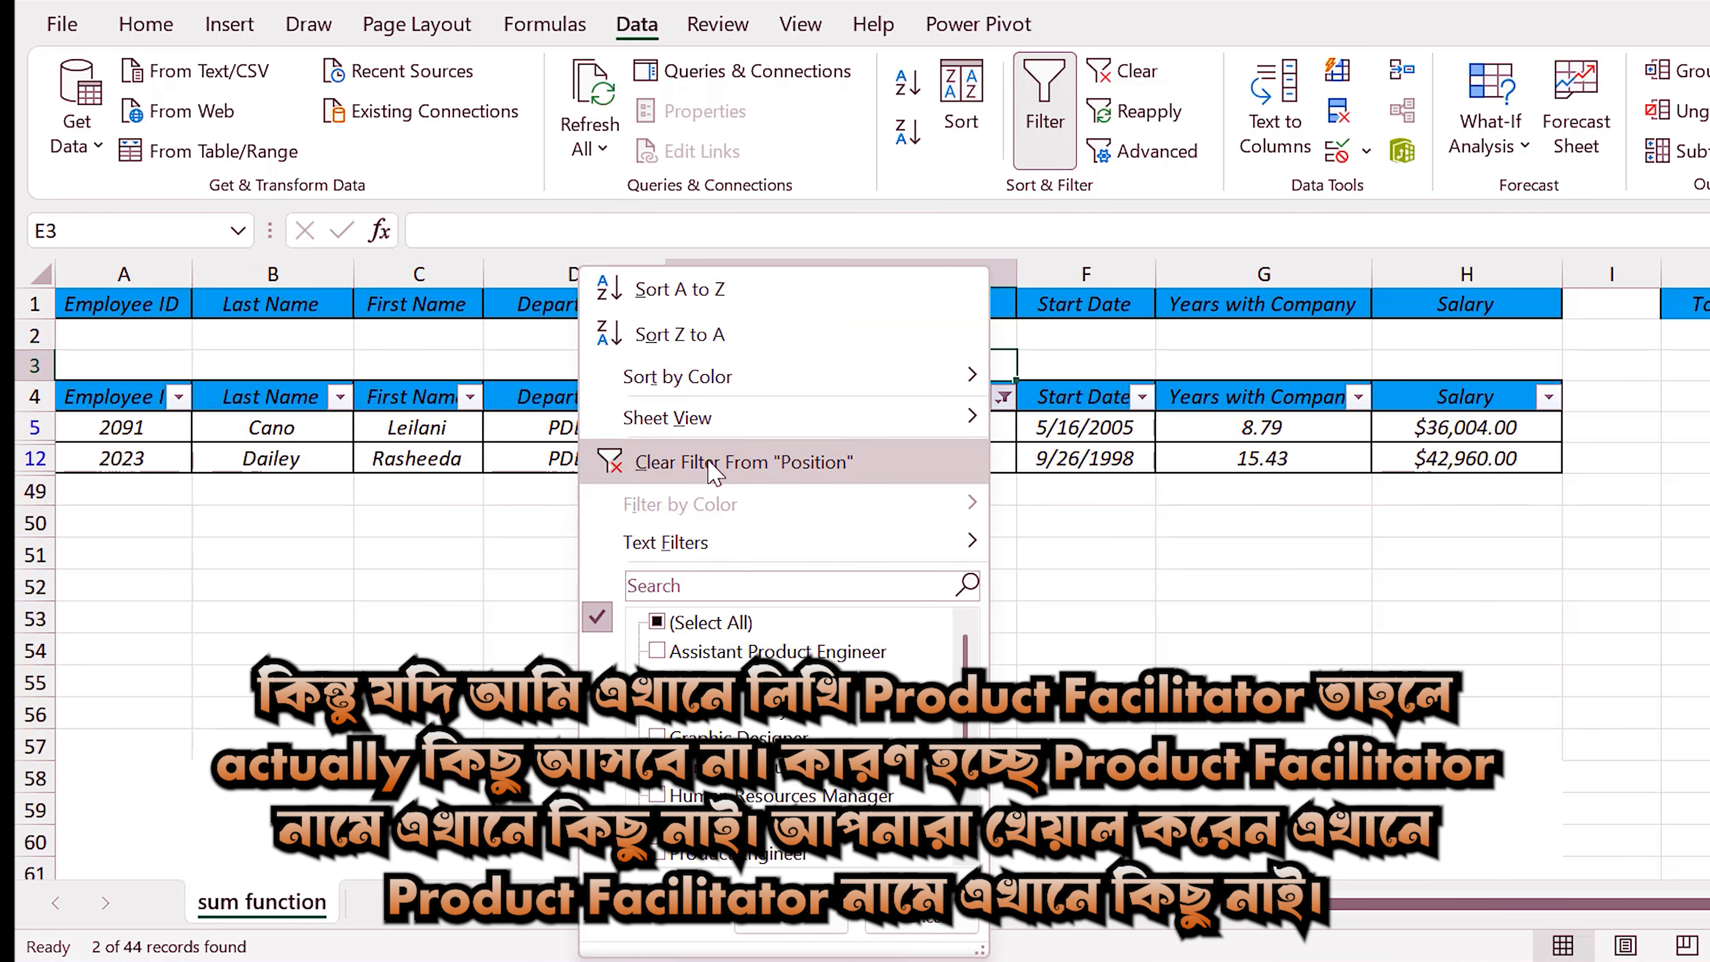
pyautogui.click(740, 462)
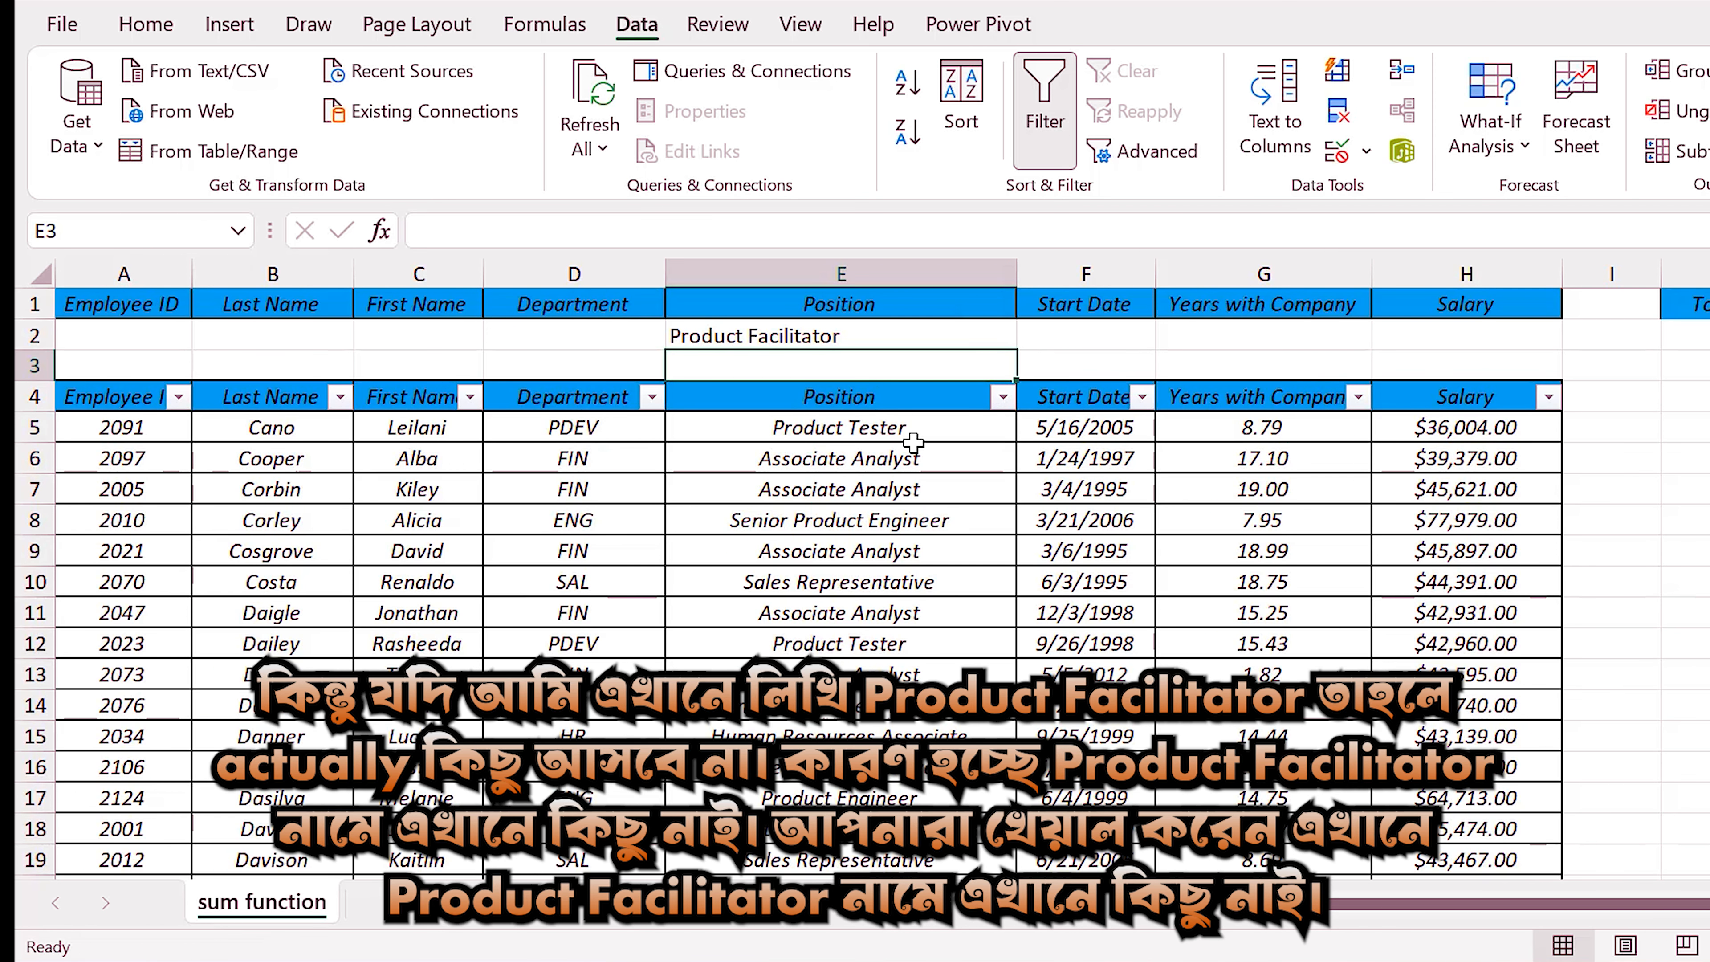
pyautogui.moveTo(905, 458); pyautogui.dragTo(886, 790)
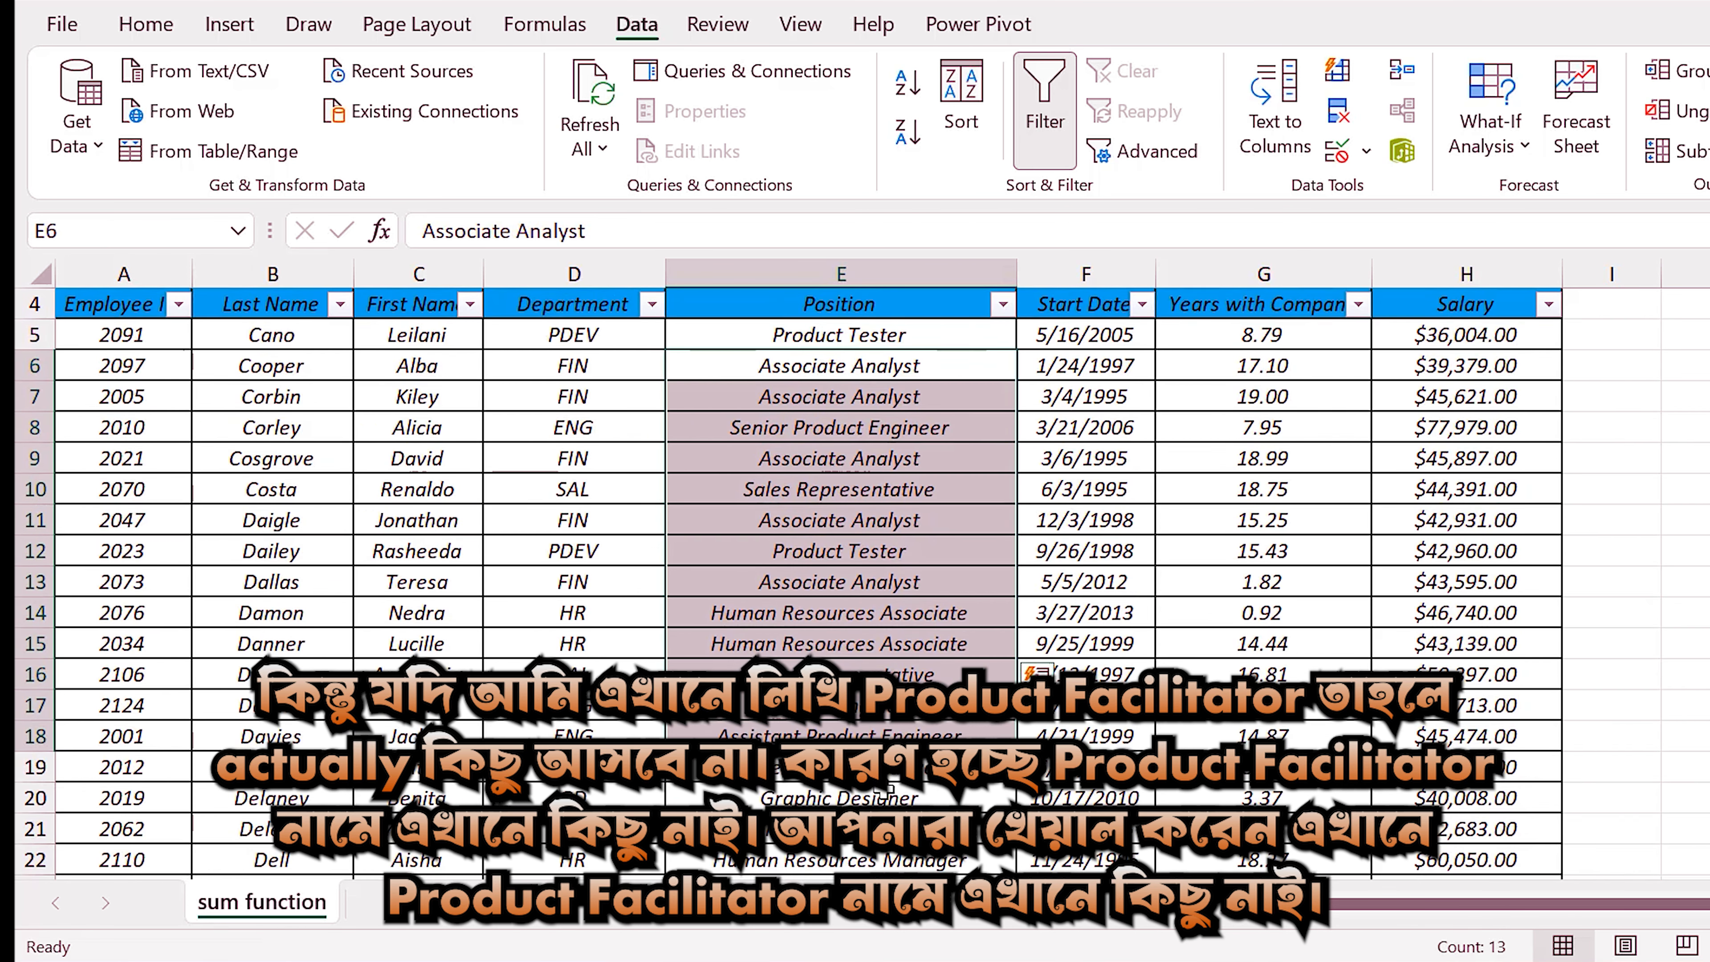
pyautogui.scroll(-4, 886, 789)
pyautogui.scroll(4, 847, 745)
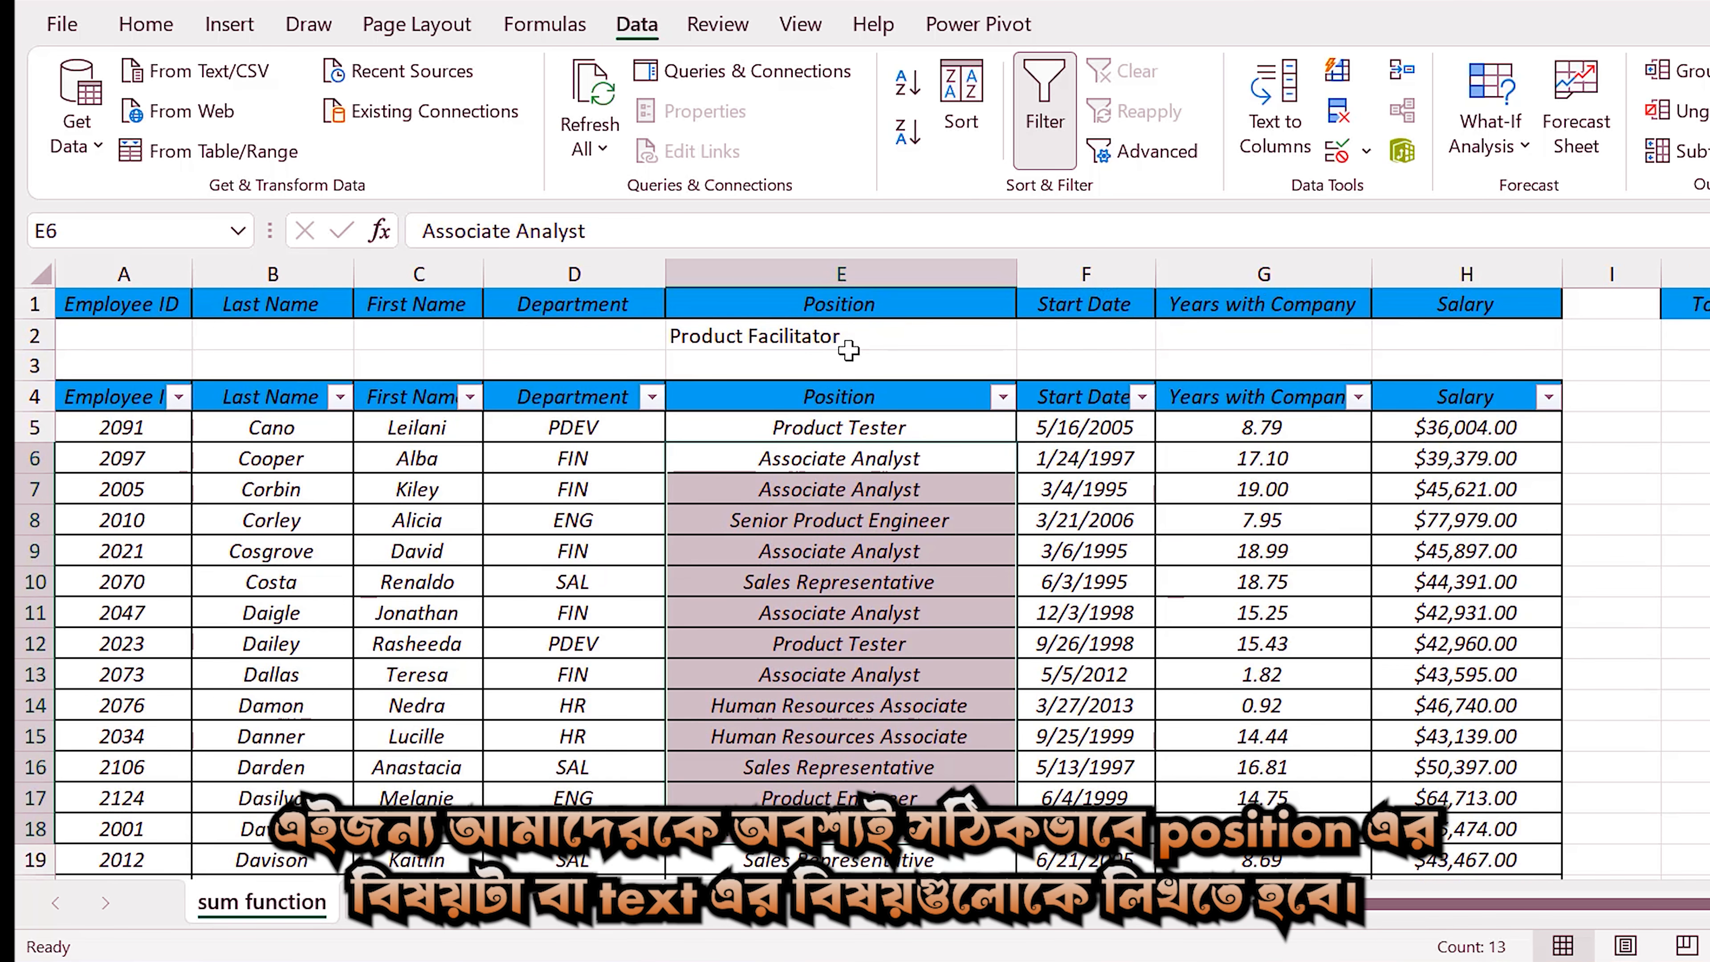
# Copy the text "Product Tester" from cell E5 and paste it over the Position criterion in cell E2.
pyautogui.click(853, 366)
pyautogui.click(875, 337)
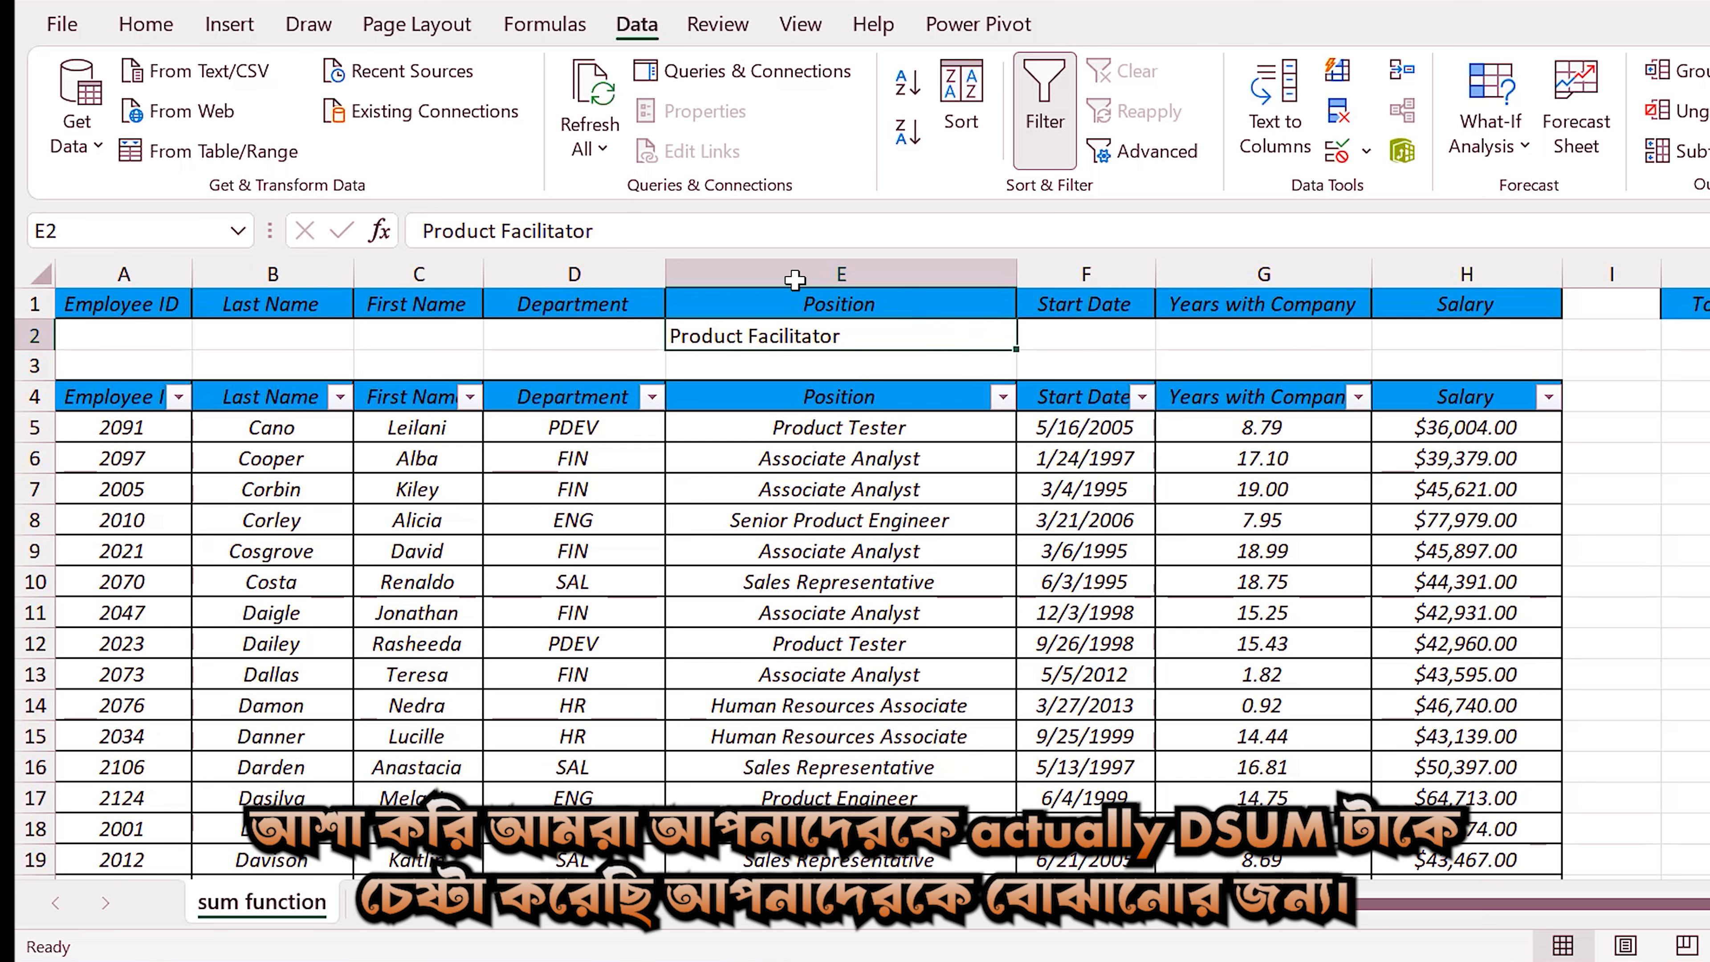
pyautogui.click(874, 430)
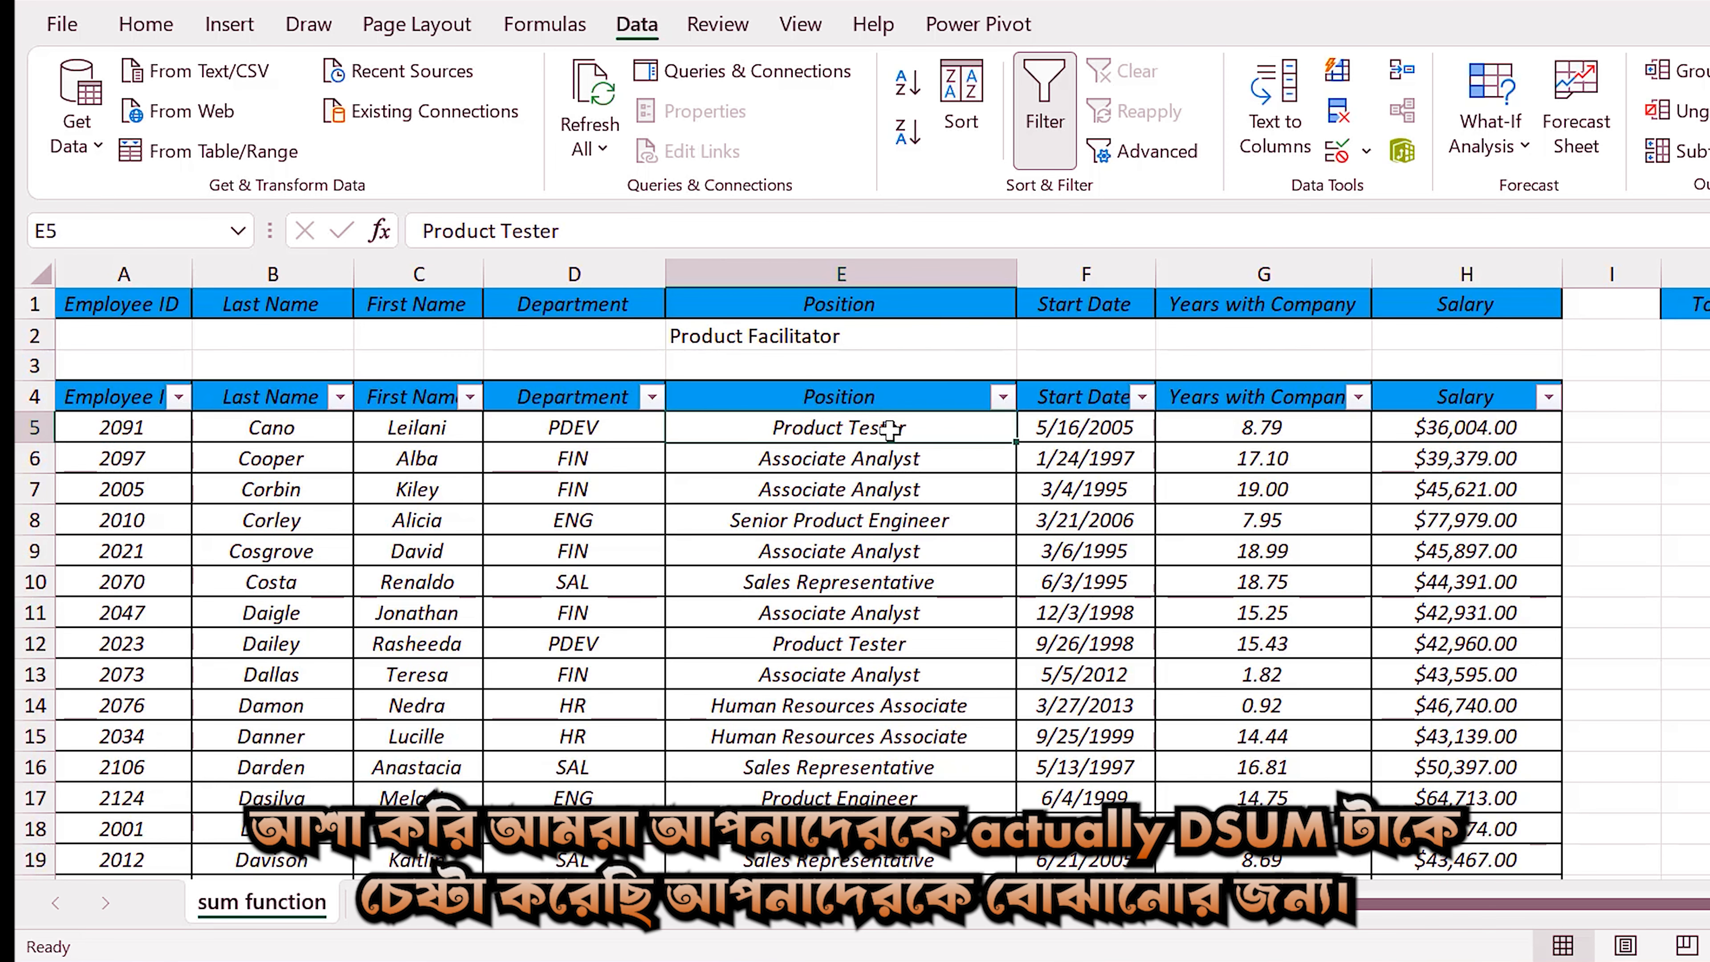
pyautogui.tripleClick(625, 241)
pyautogui.hotkey('ctrl', 'c')
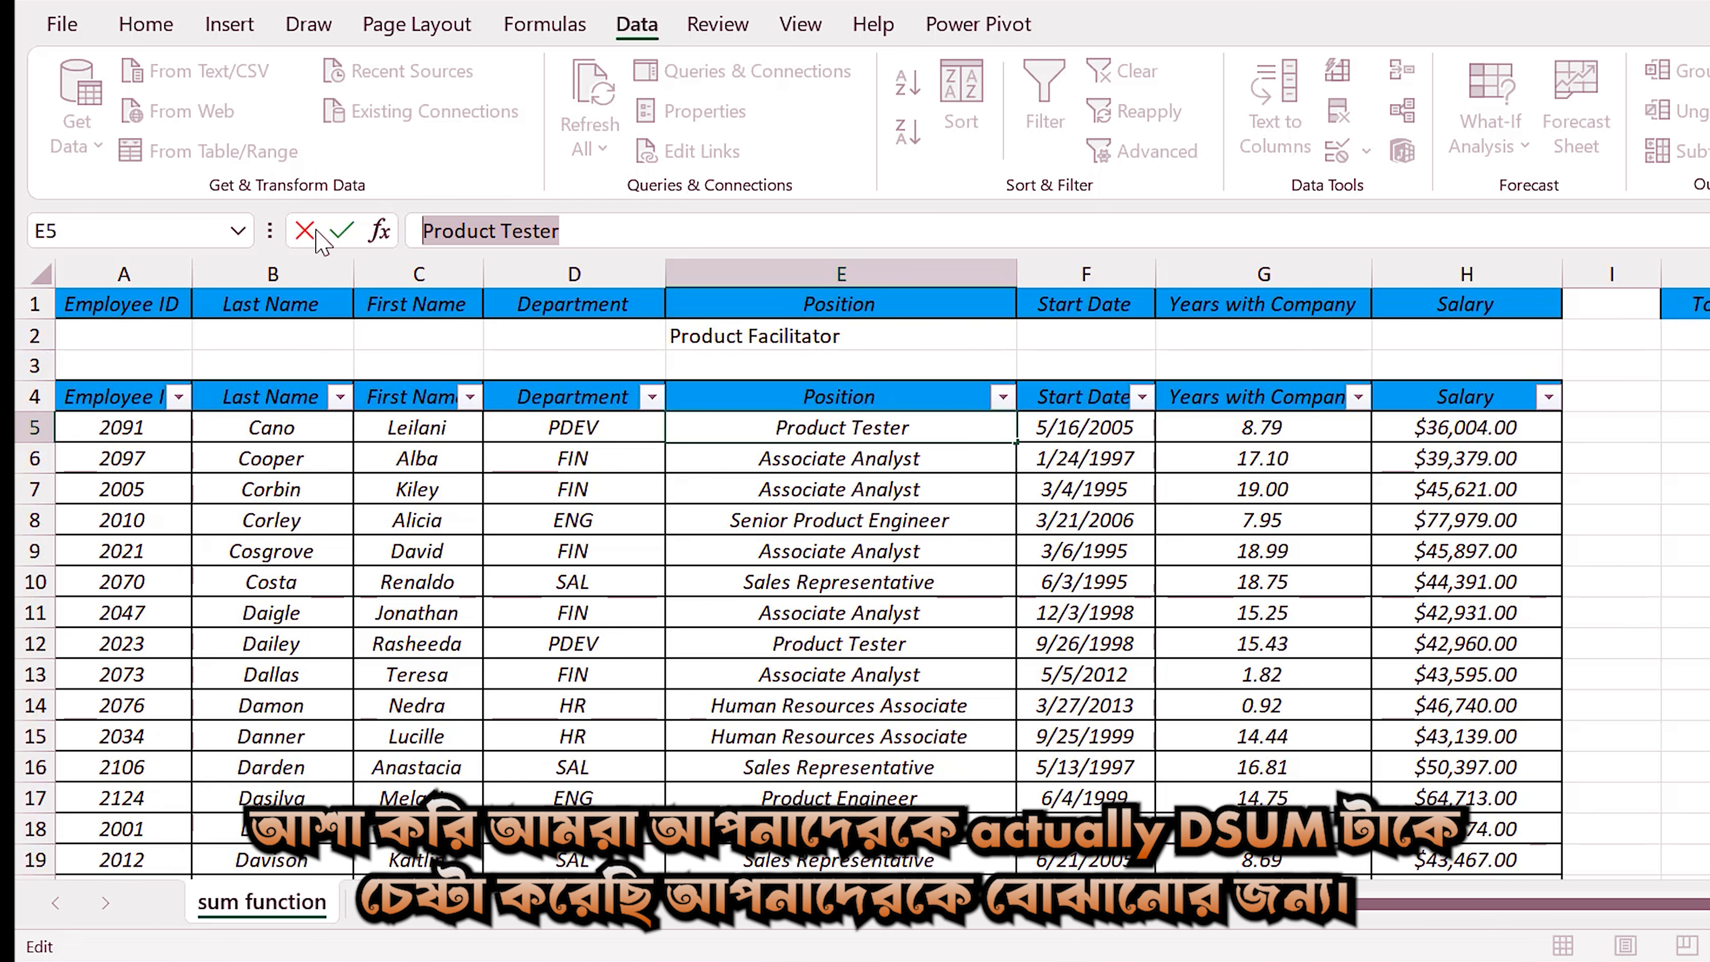
pyautogui.click(875, 340)
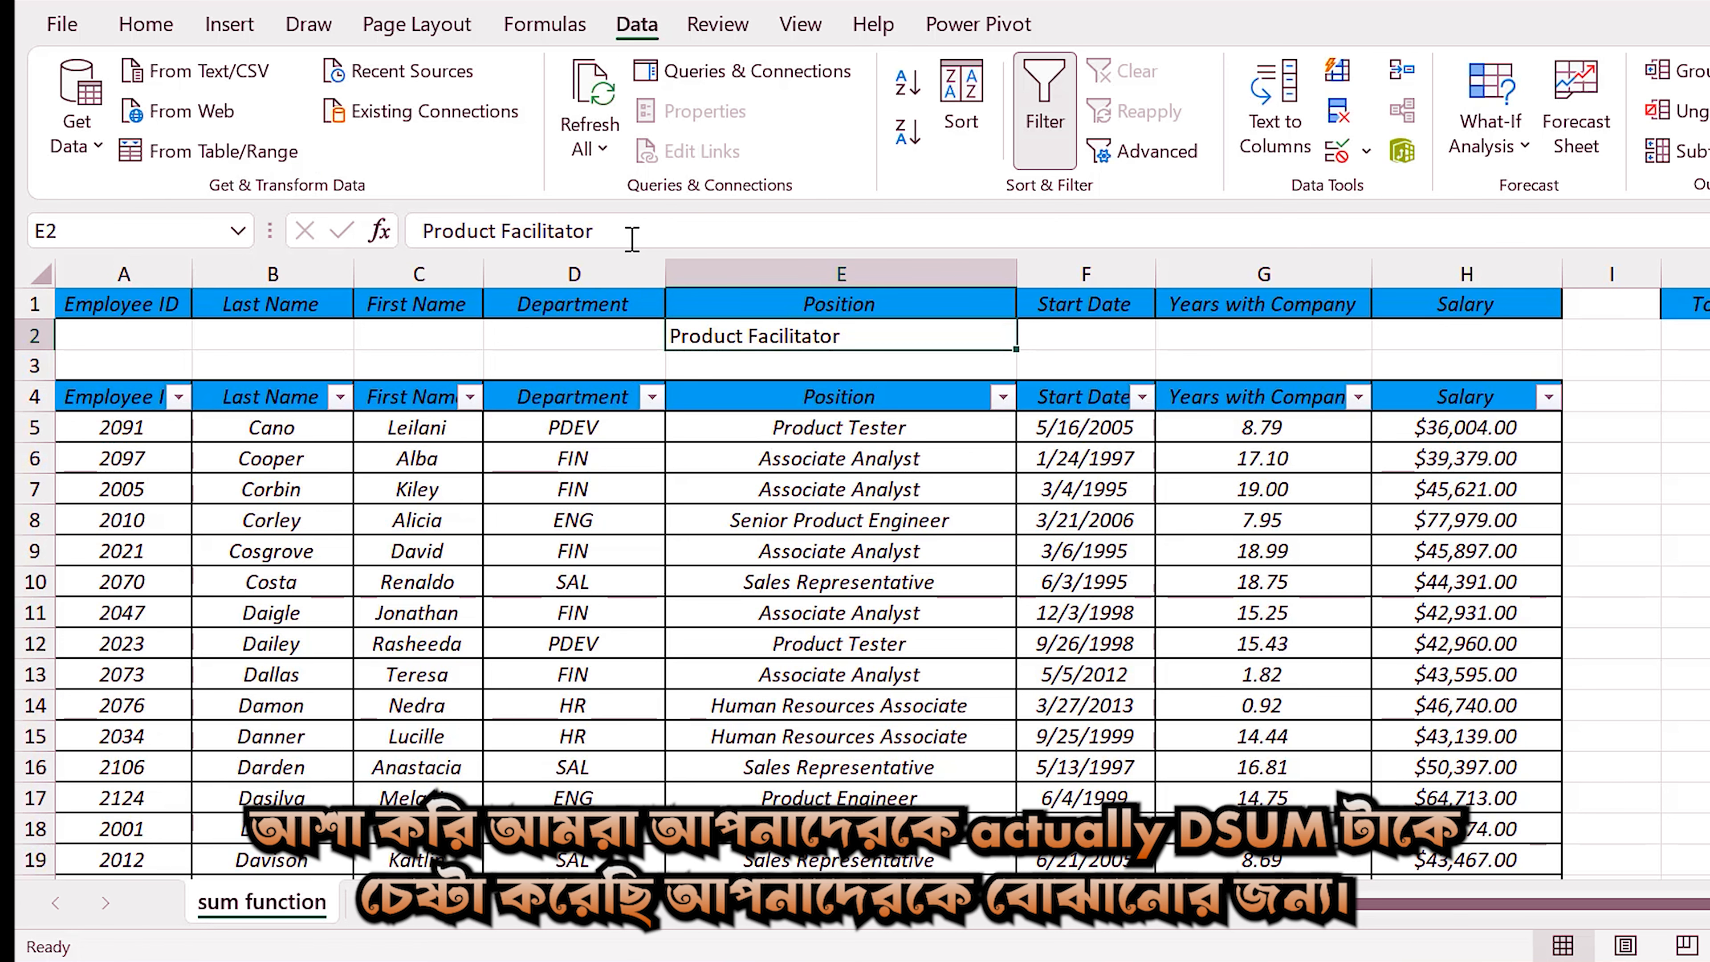
pyautogui.tripleClick(661, 237)
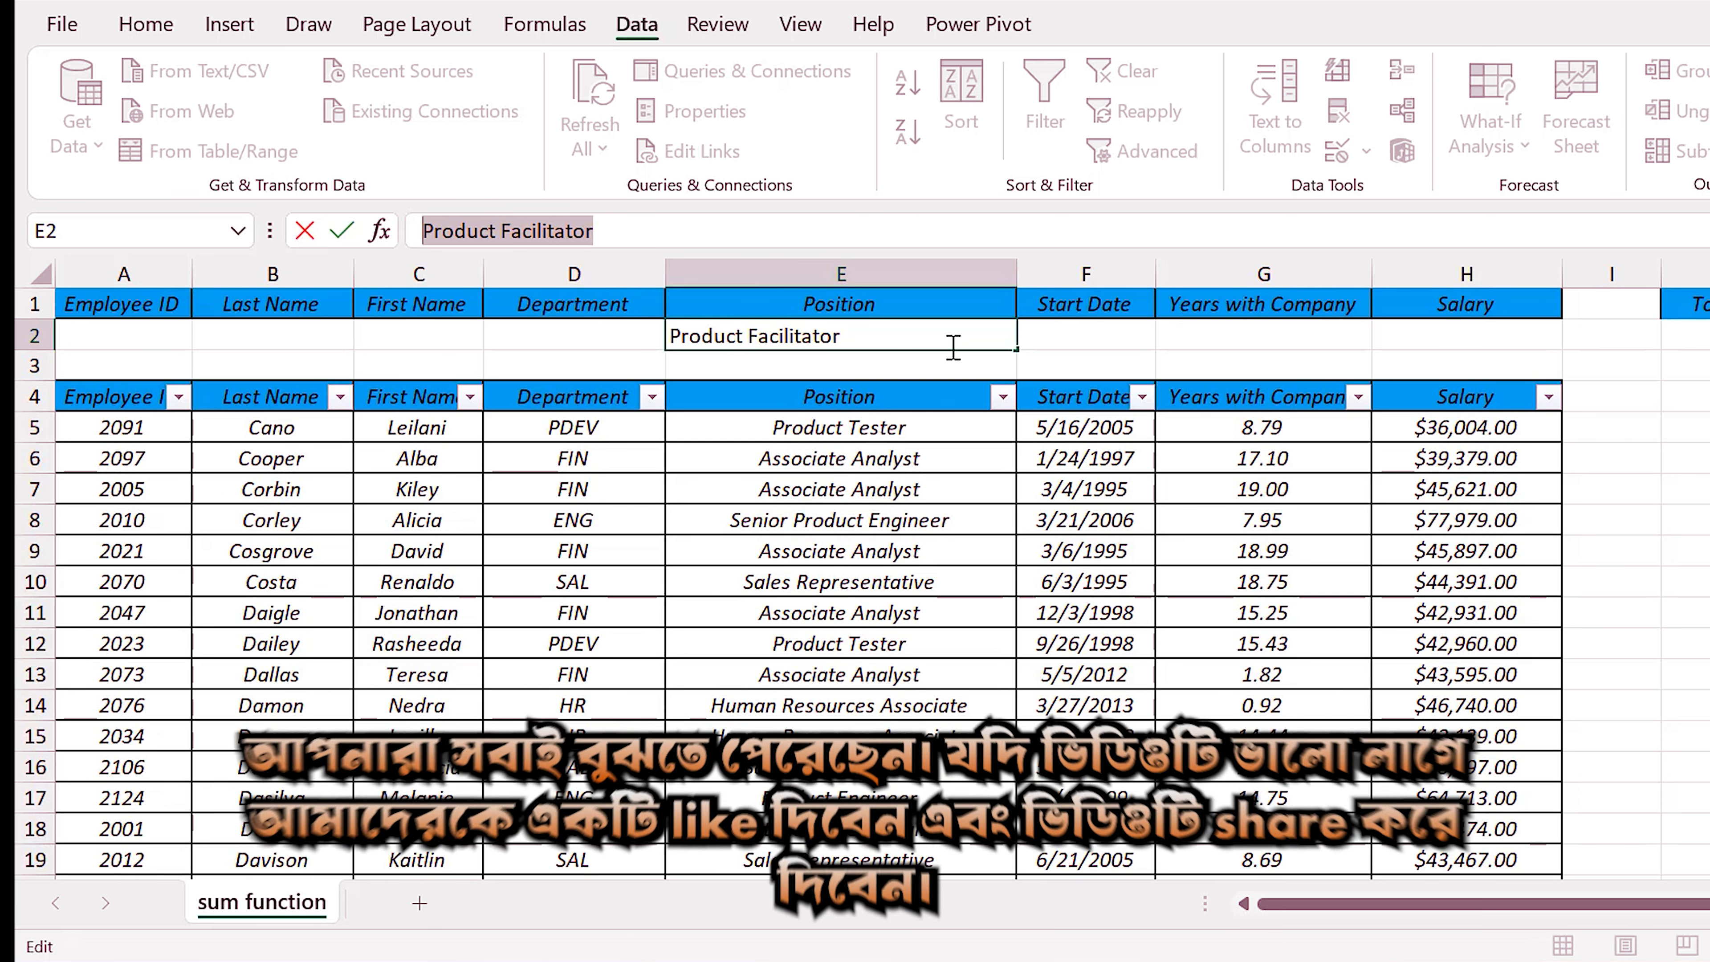
pyautogui.hotkey('ctrl', 'v')
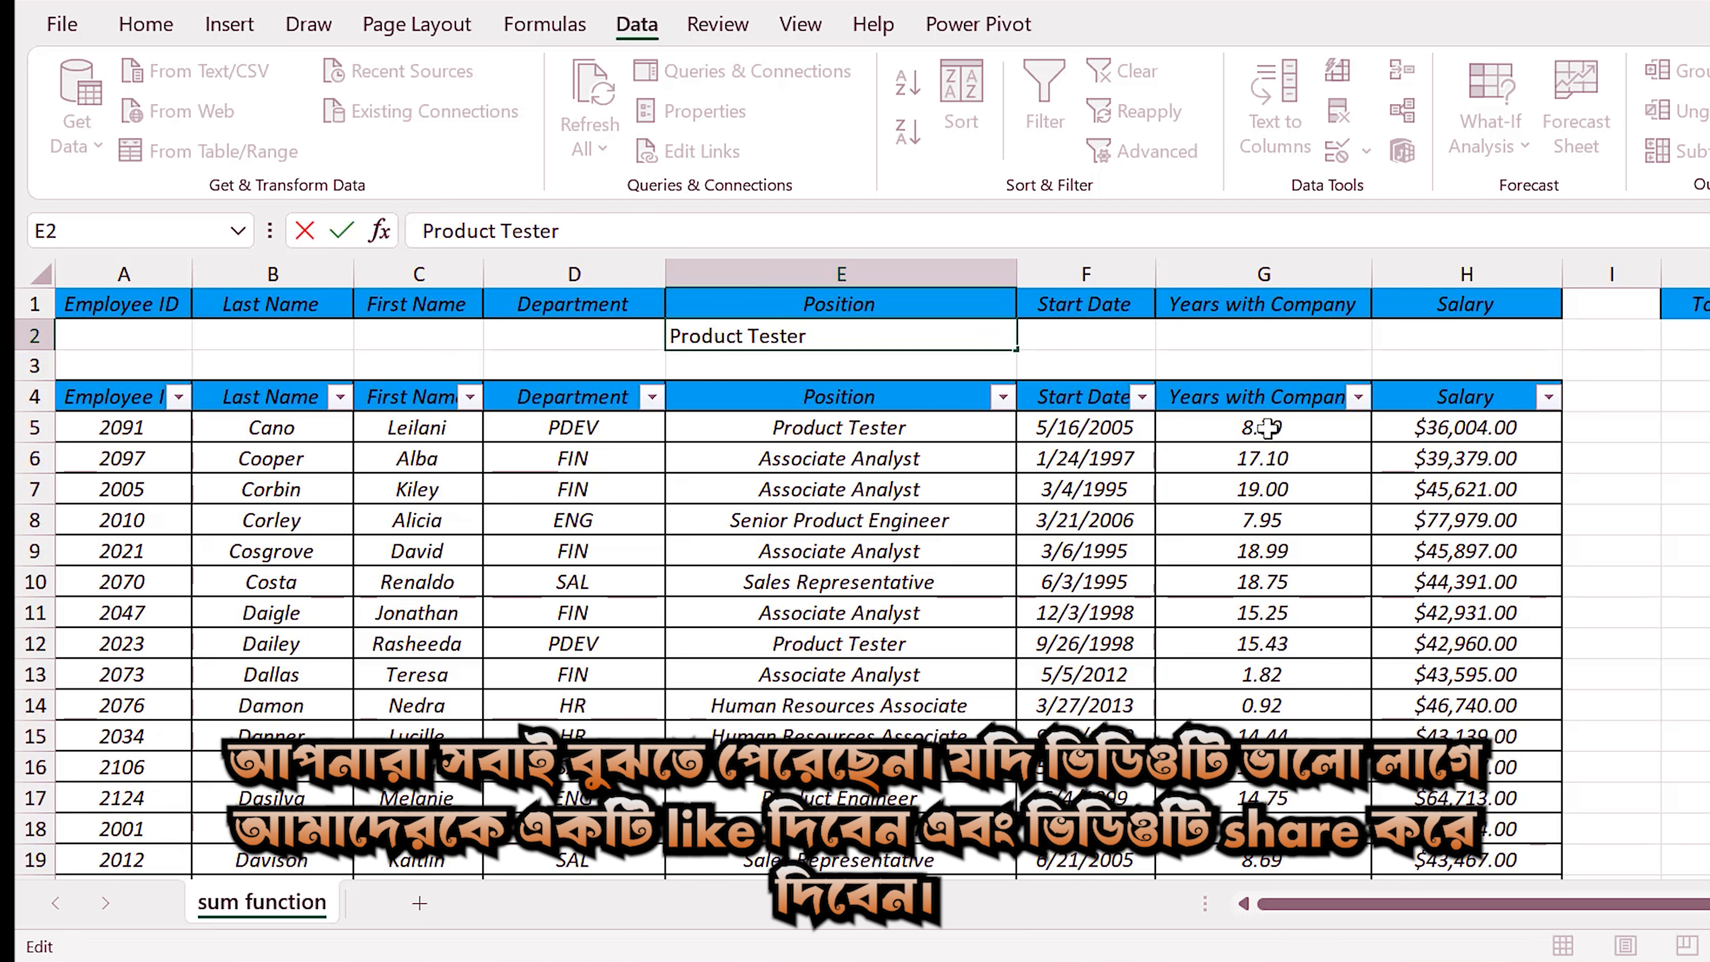
pyautogui.press('Return')
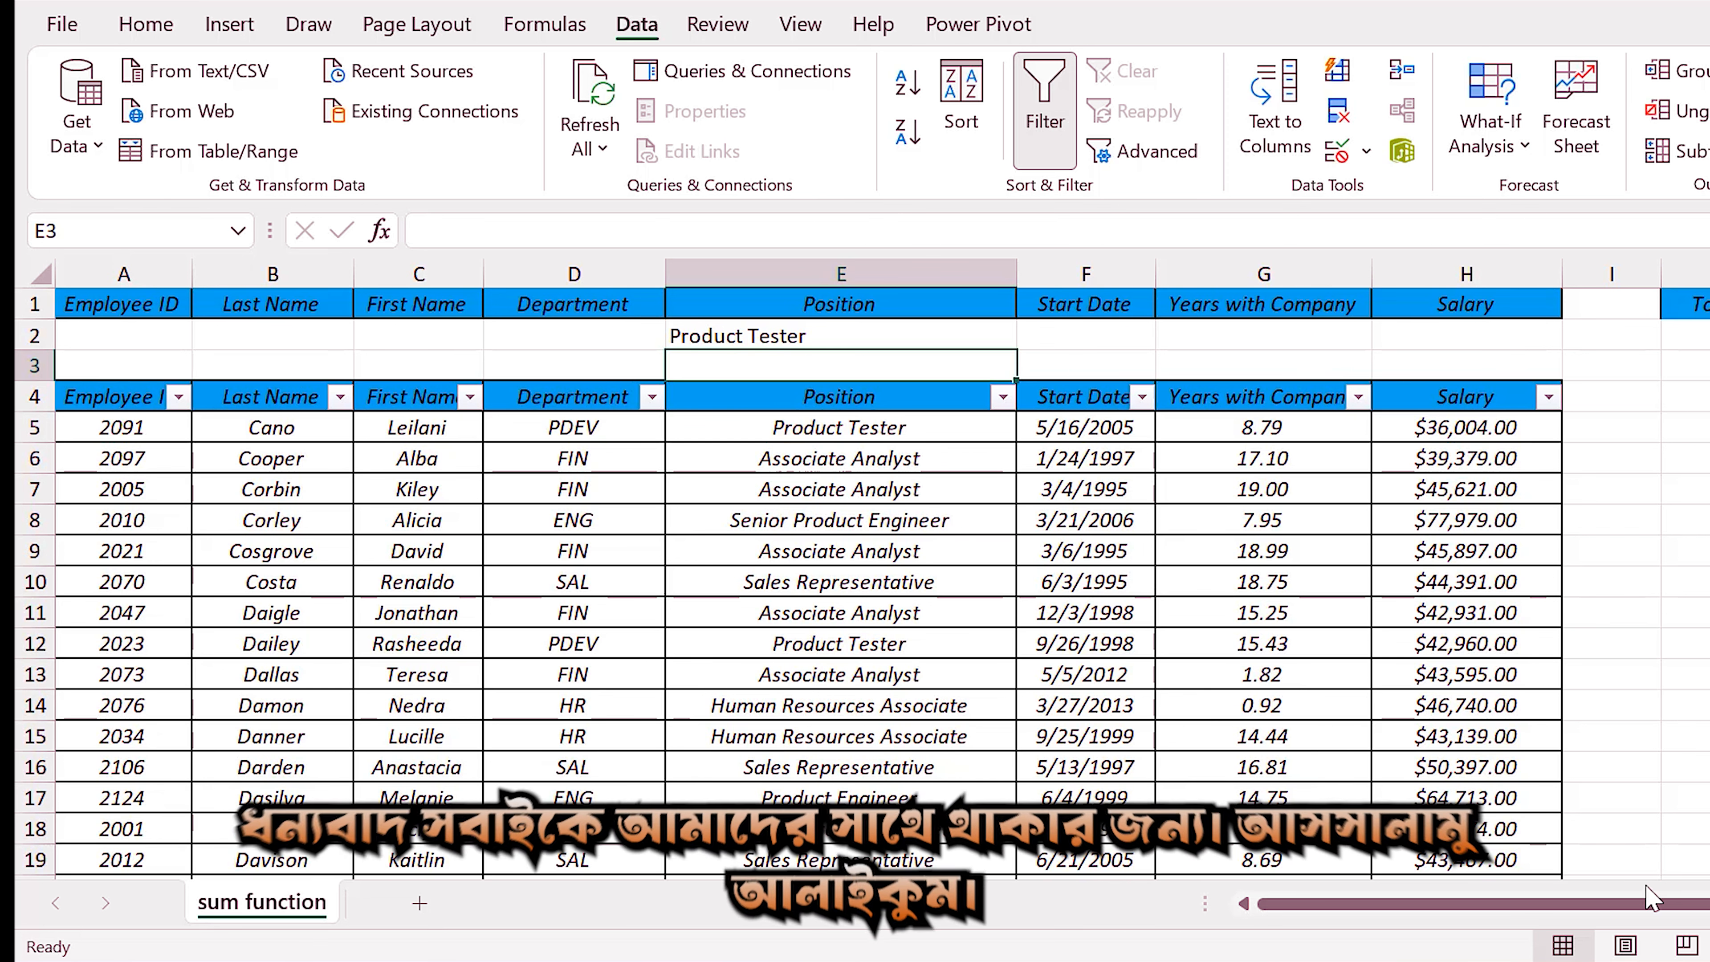
pyautogui.click(1279, 961)
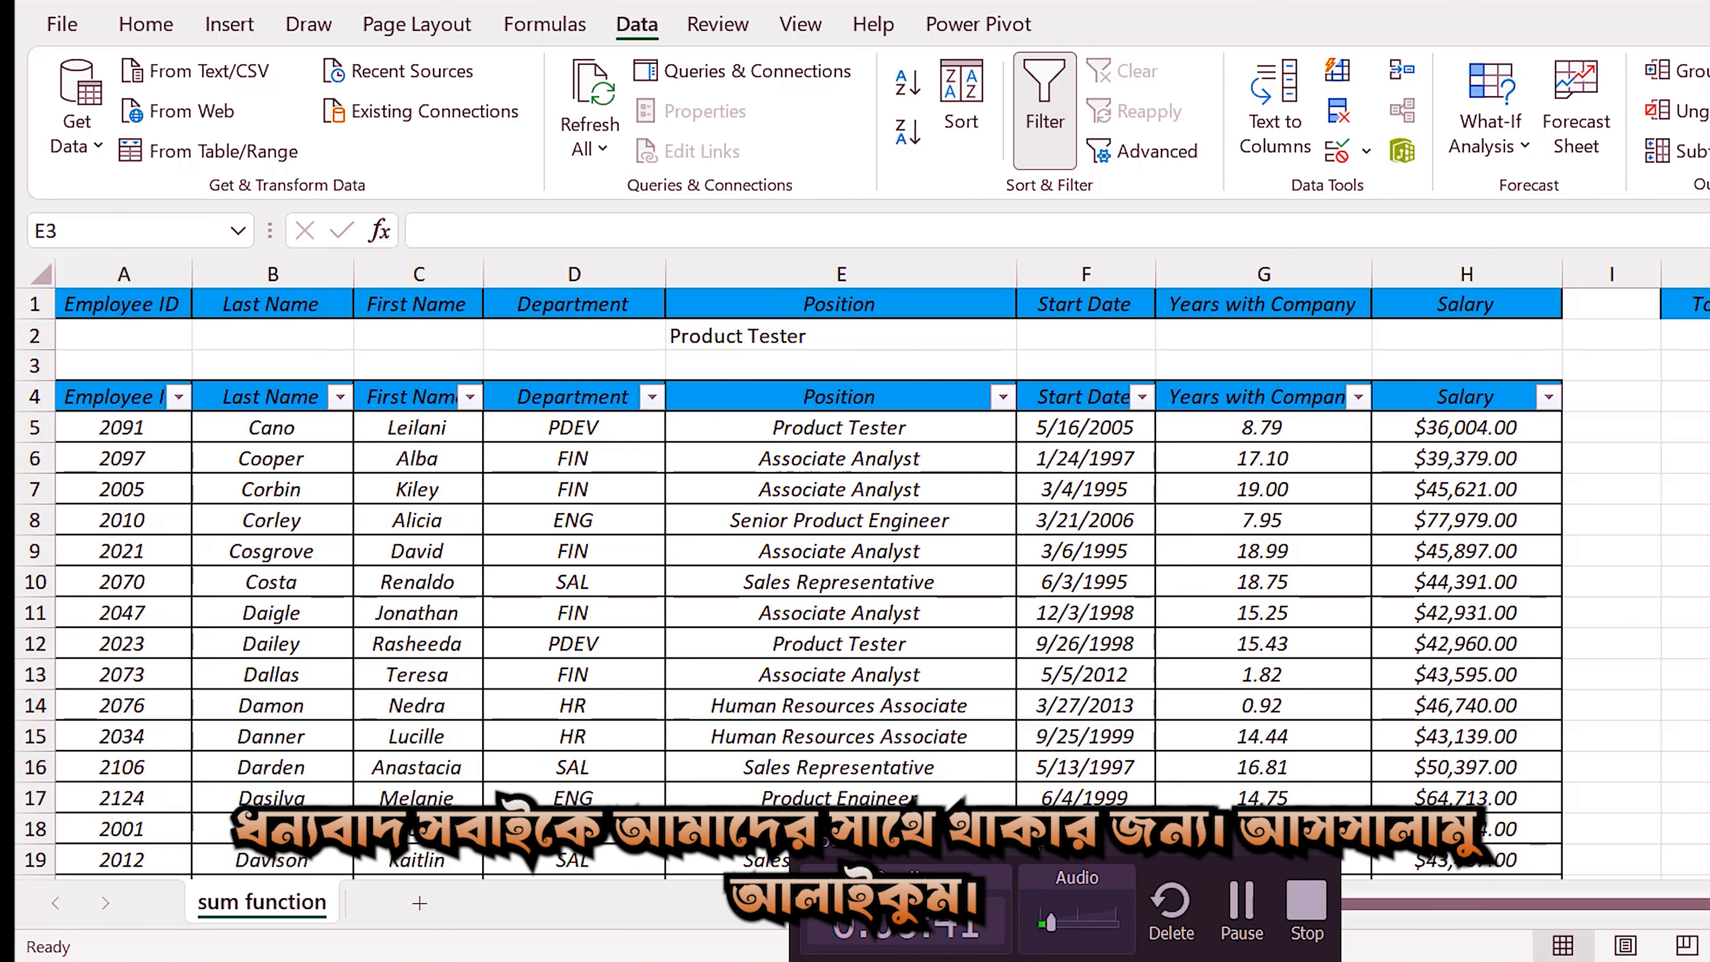